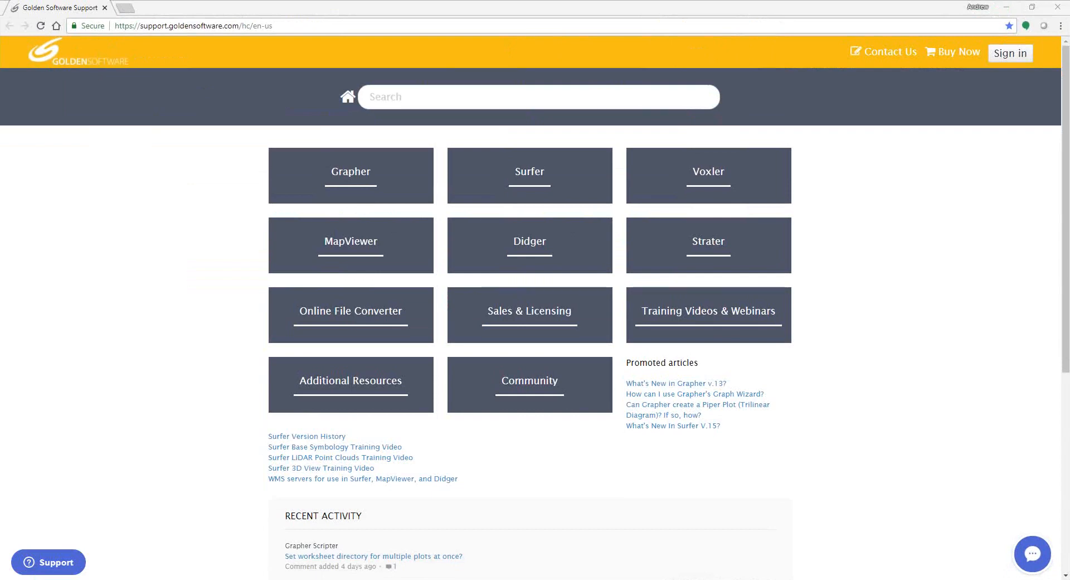
Step: Search the support site for 'Where can I download boundary files?'
left_click(407, 96)
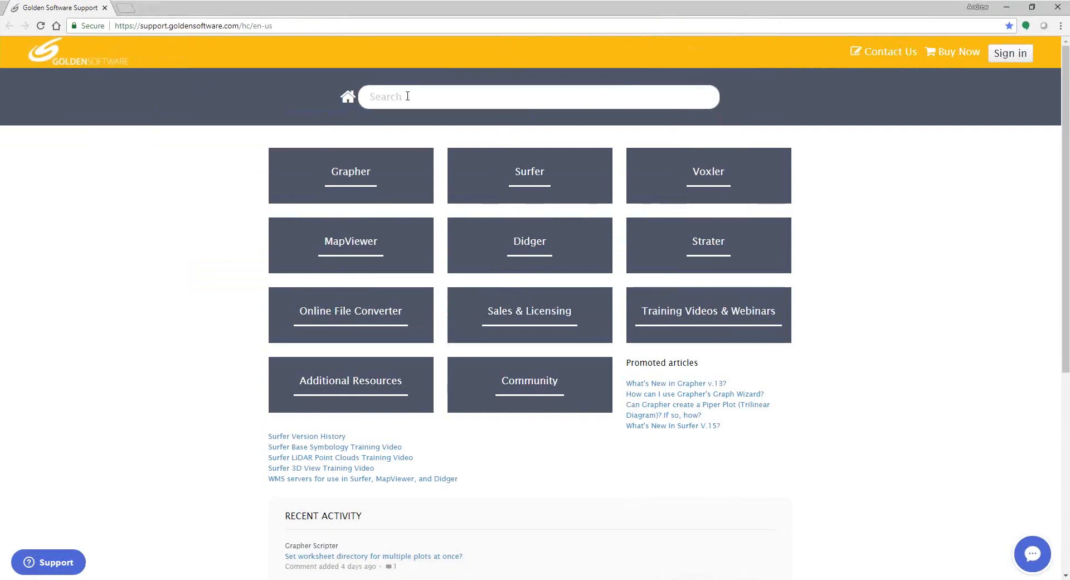
right_click(408, 96)
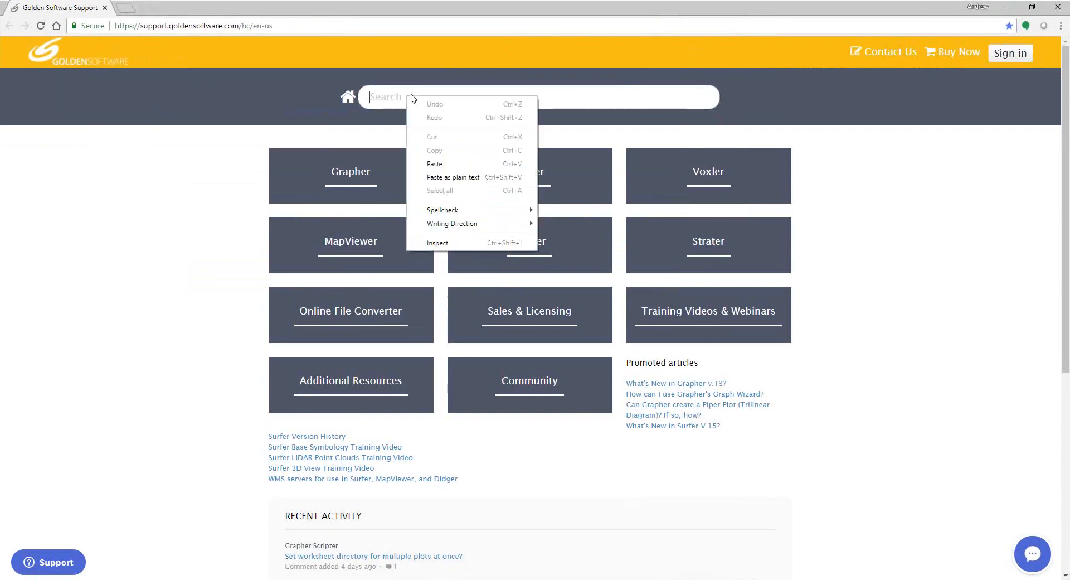
left_click(447, 165)
type("?")
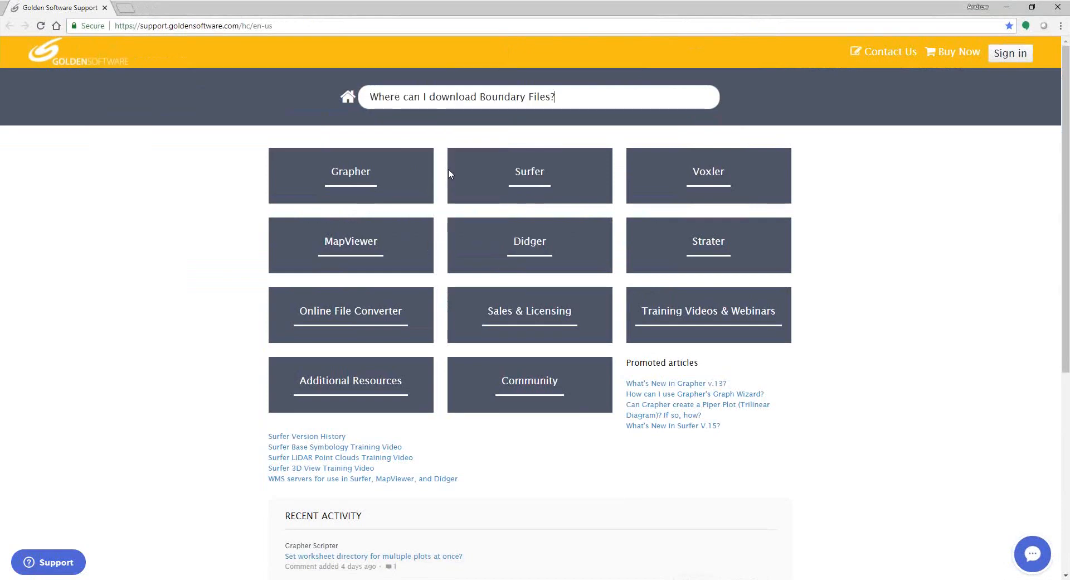
key("Return")
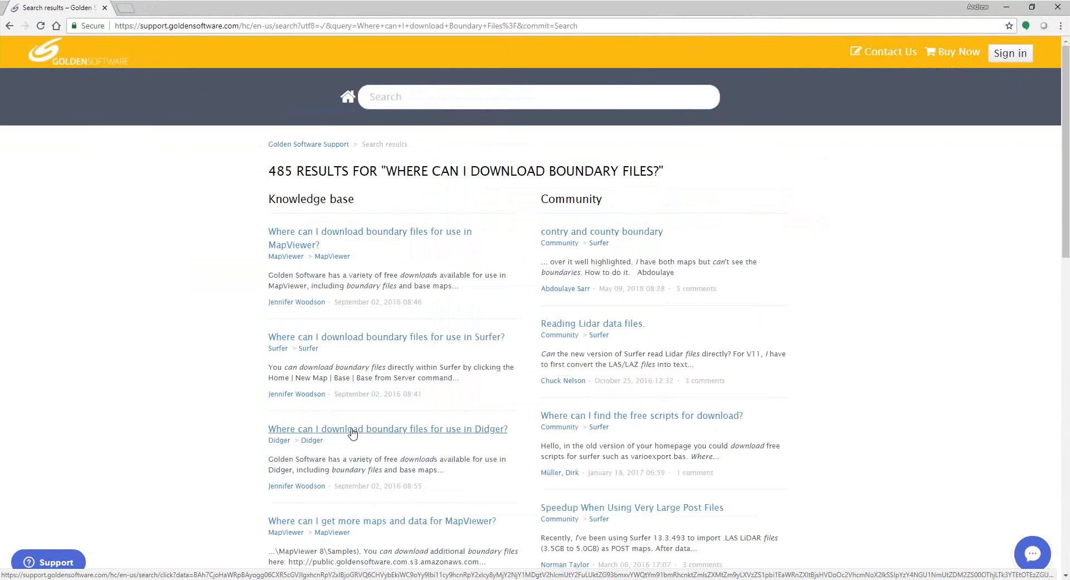
Step: Open the 'Where Can I Download Boundary Files For Use In Surfer?' article and scroll to its download list
left_click(413, 337)
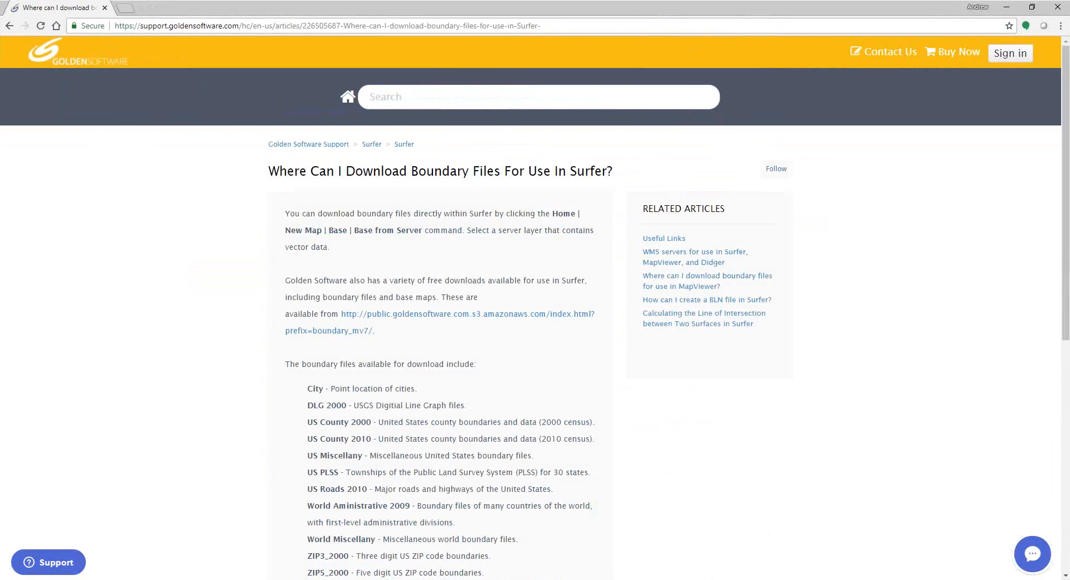
scroll(500, 270, "down", 2)
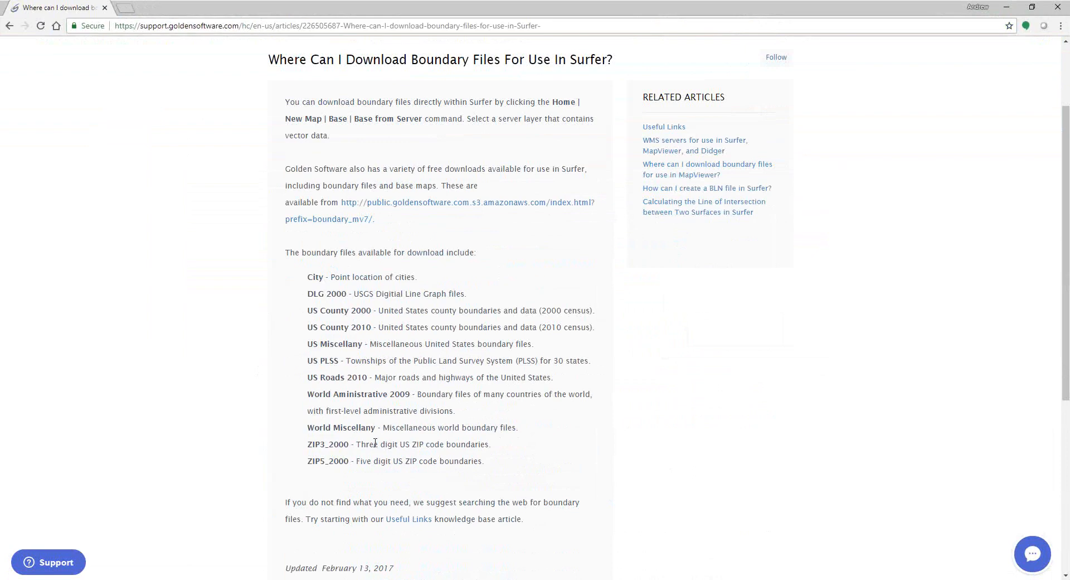
Step: Open the Amazon S3 listing and download CO_Roads.GSB from the USRoads2010 folder
left_click(447, 223)
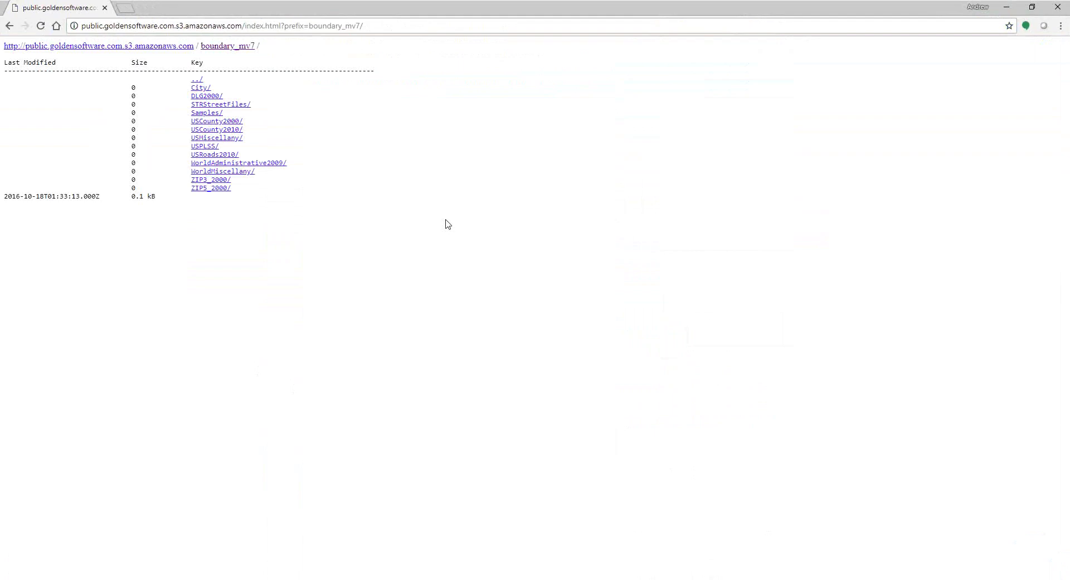
left_click(231, 156)
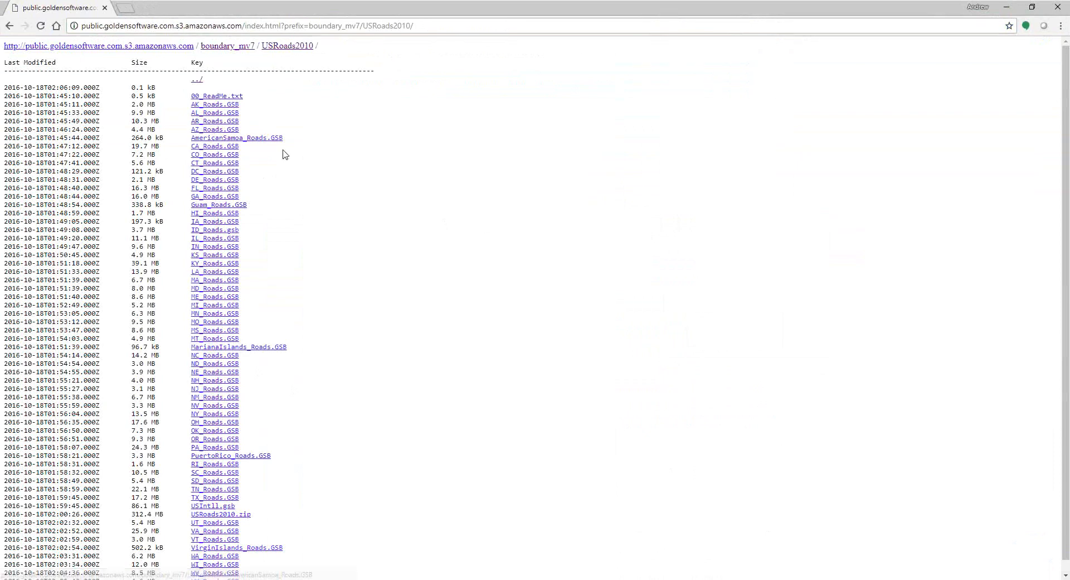
scroll(284, 156, "down", 1)
scroll(285, 157, "up", 1)
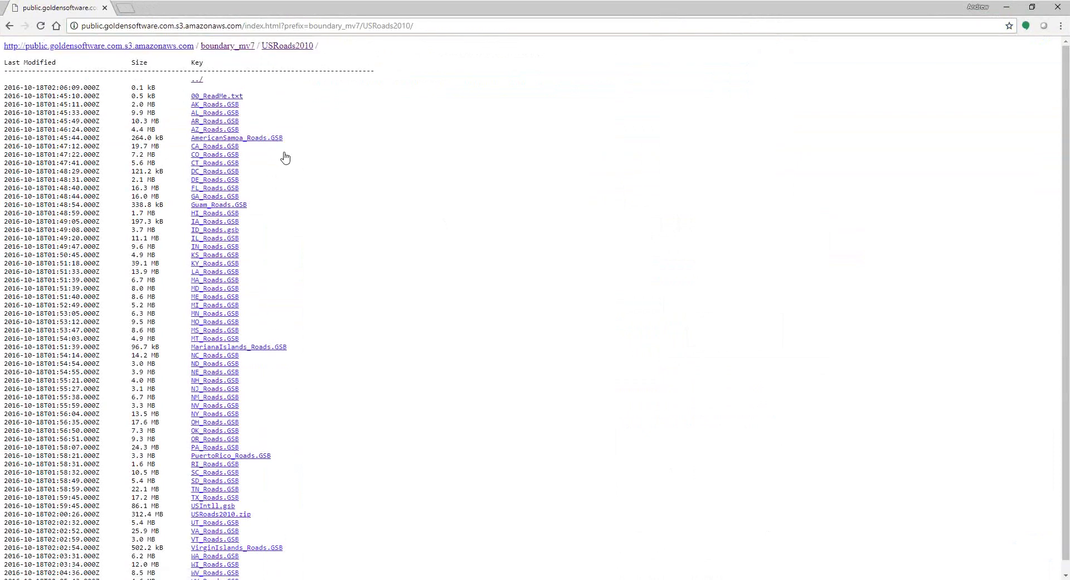
left_click(233, 157)
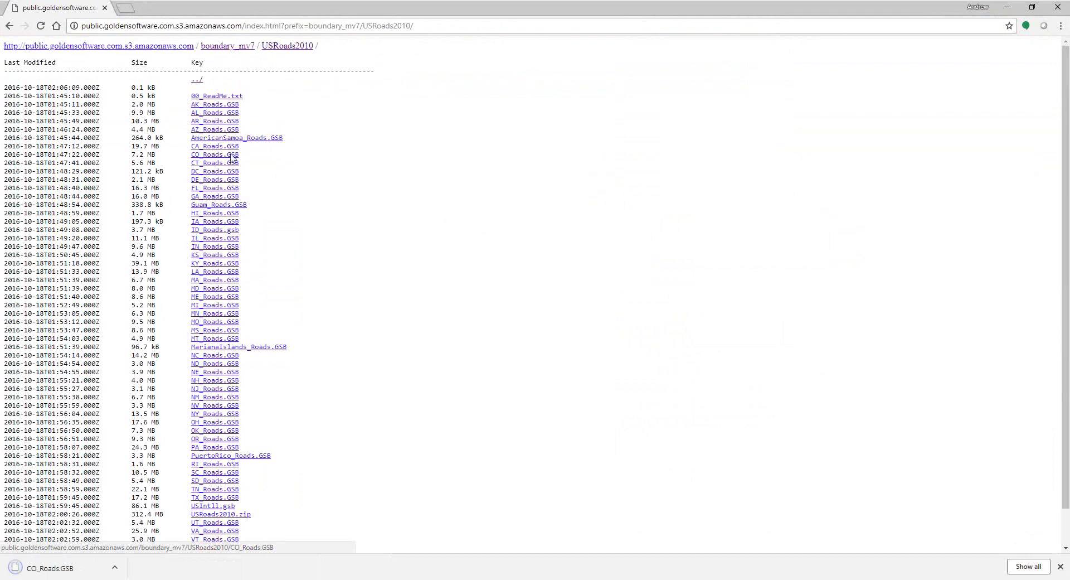
Step: Download CO_PLSS_2010.gsb from the USPLSS folder under boundary_mv7
left_click(244, 47)
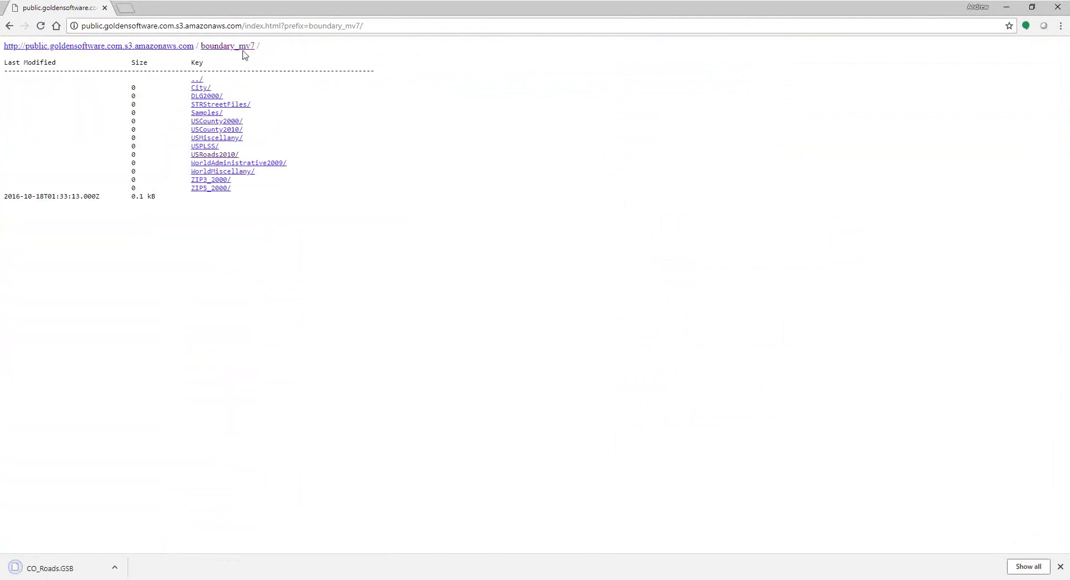
left_click(207, 147)
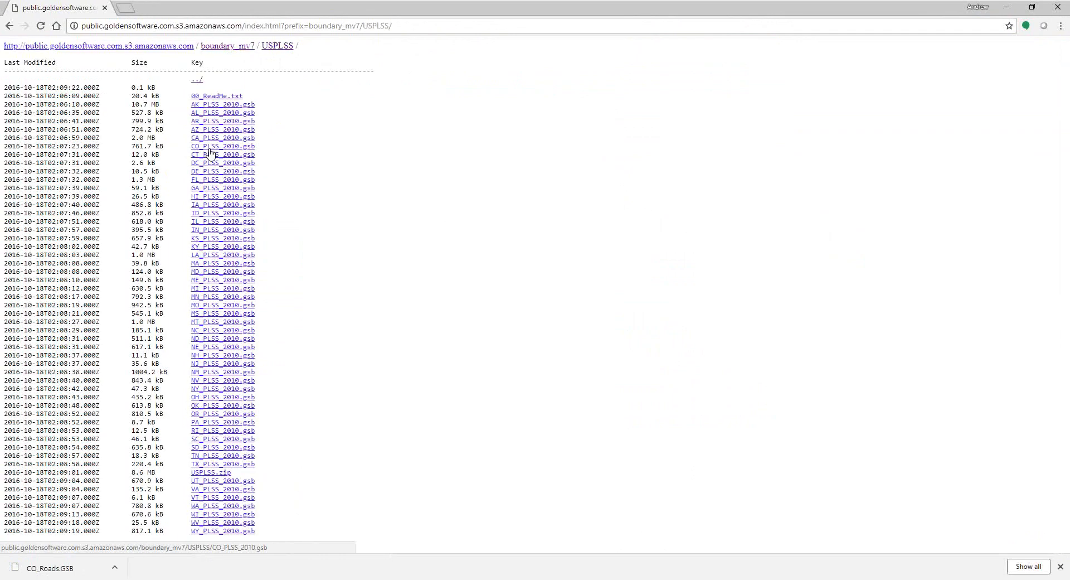
left_click(201, 147)
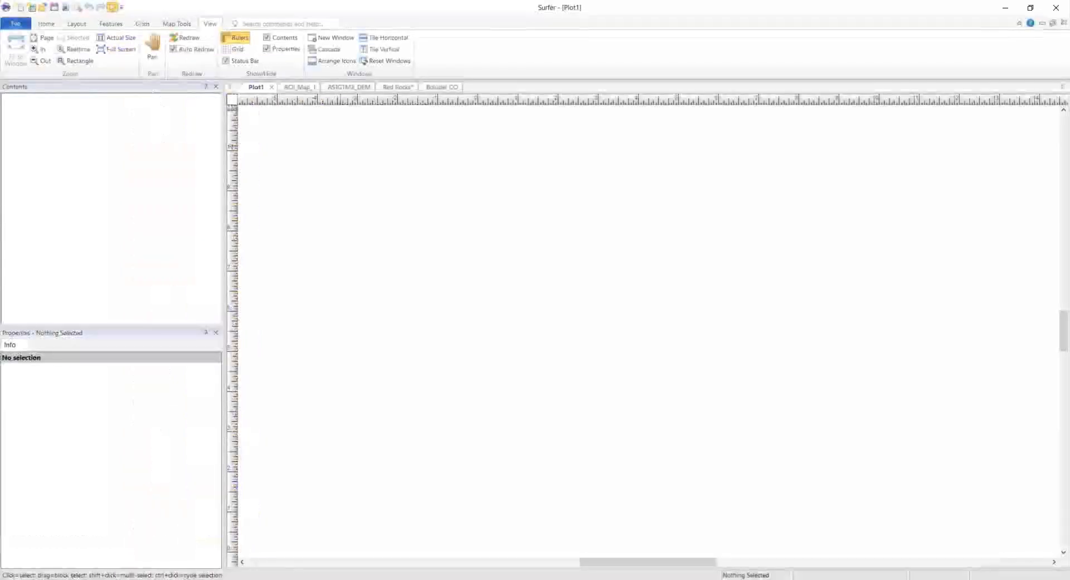
Step: Switch to AOI_Map_1, fit the Colorado county map to the window, and select the Map
left_click(306, 87)
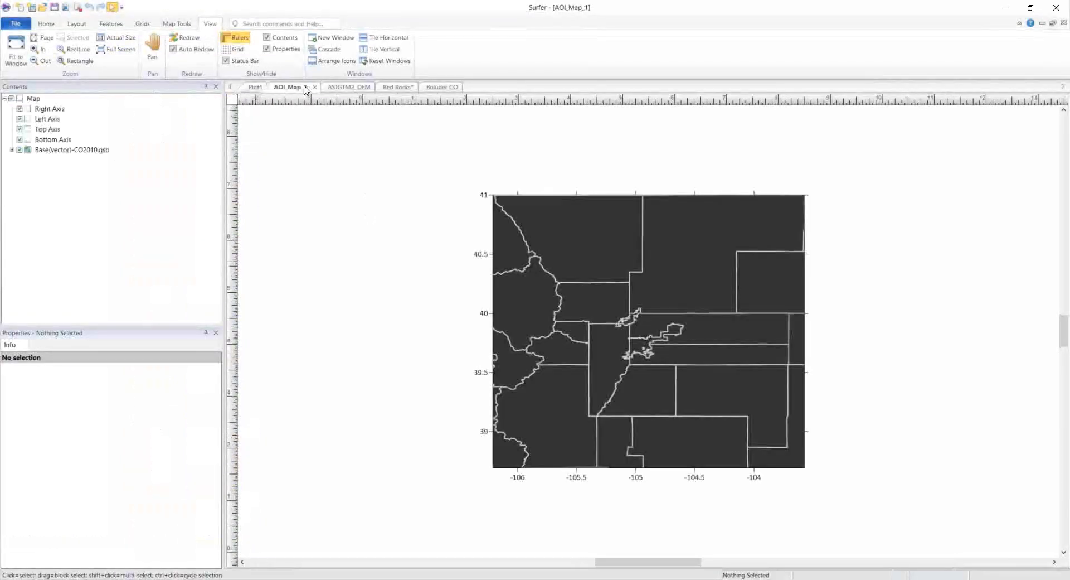
left_click(16, 53)
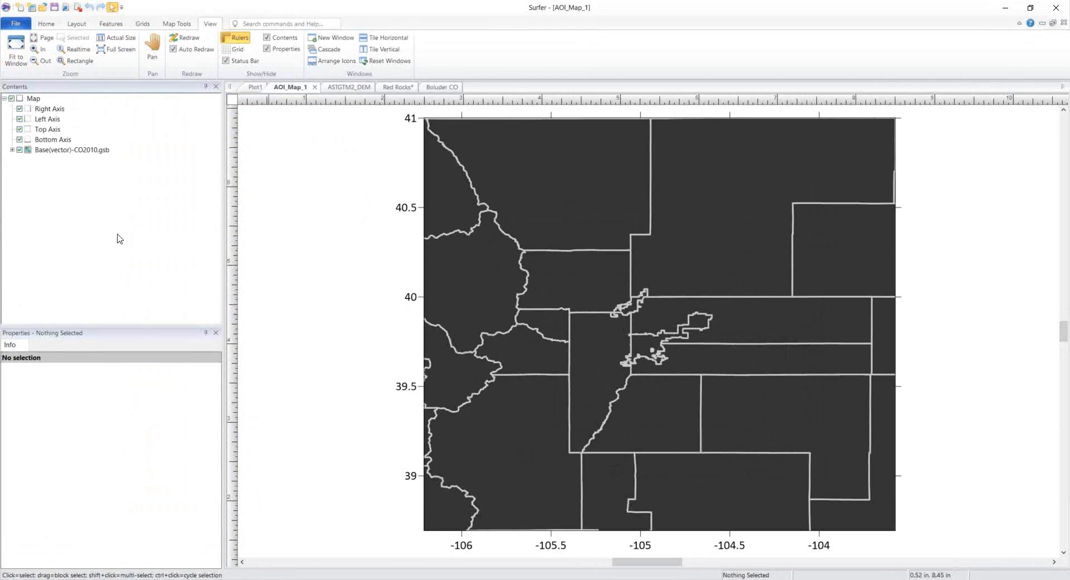
left_click(493, 331)
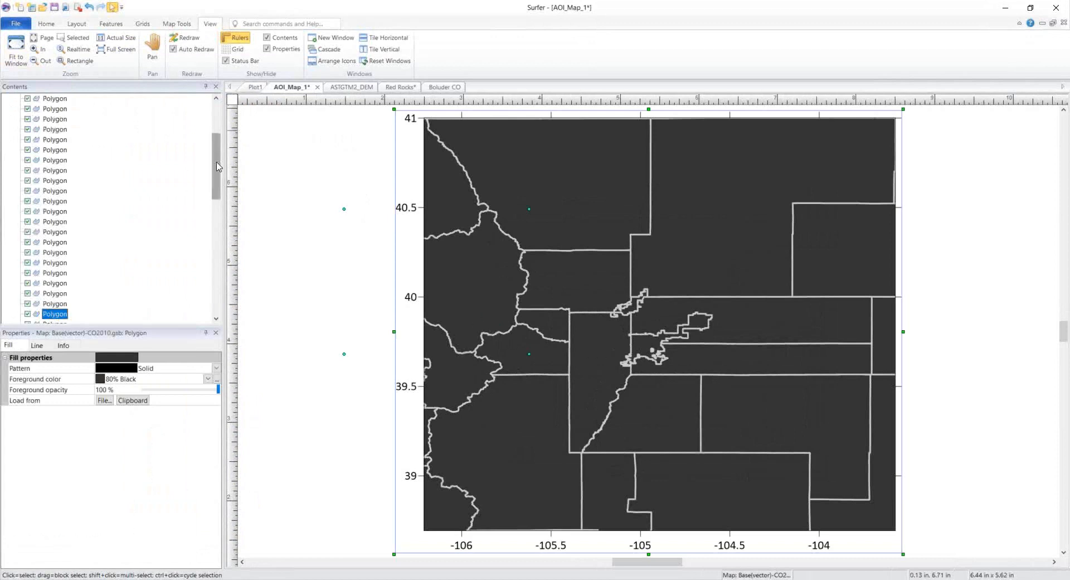
scroll(216, 162, "up", 2)
left_click(40, 99)
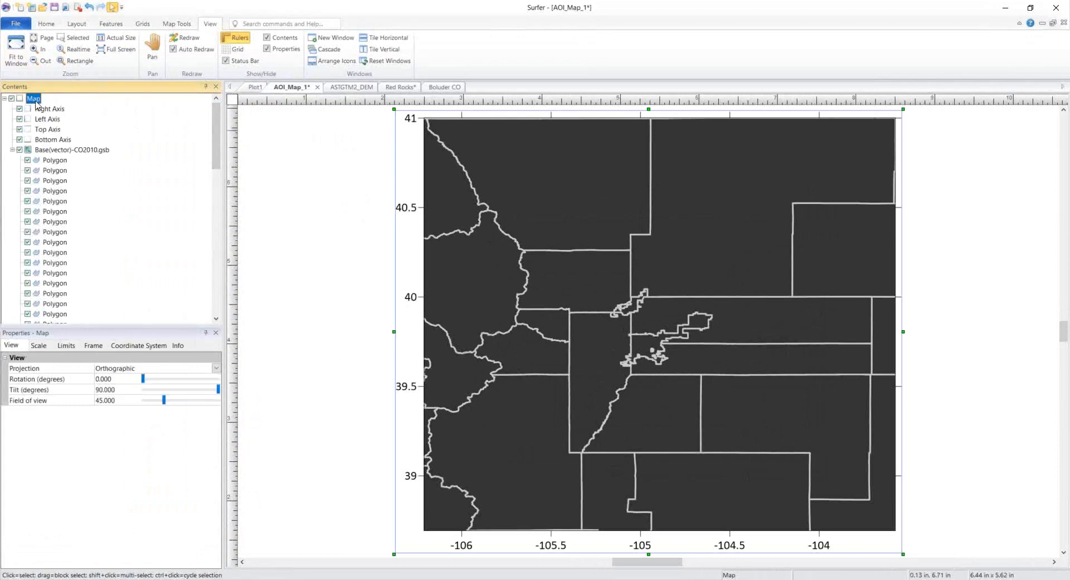
left_click(11, 149)
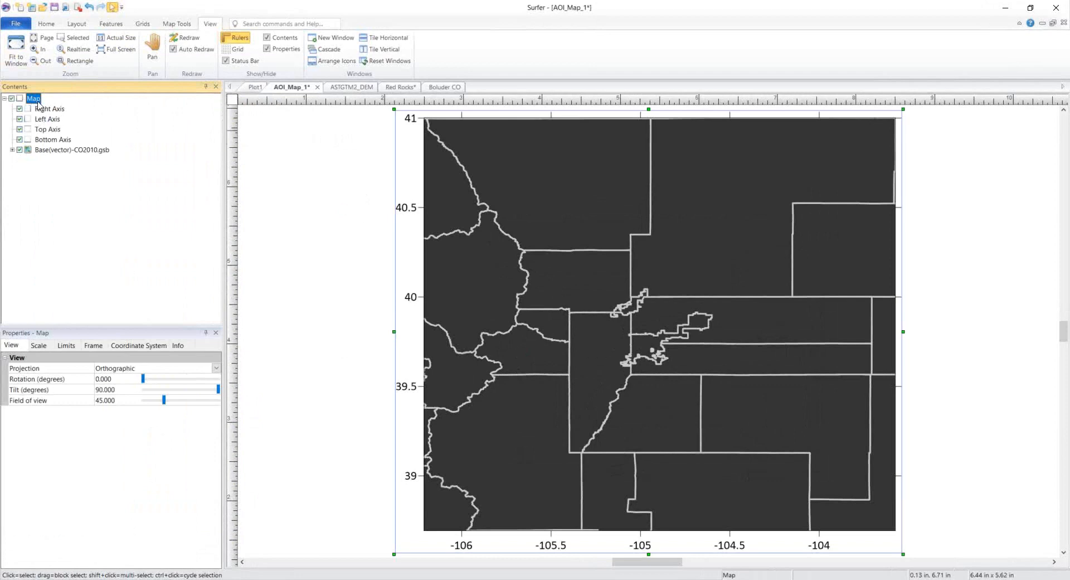
left_click(48, 25)
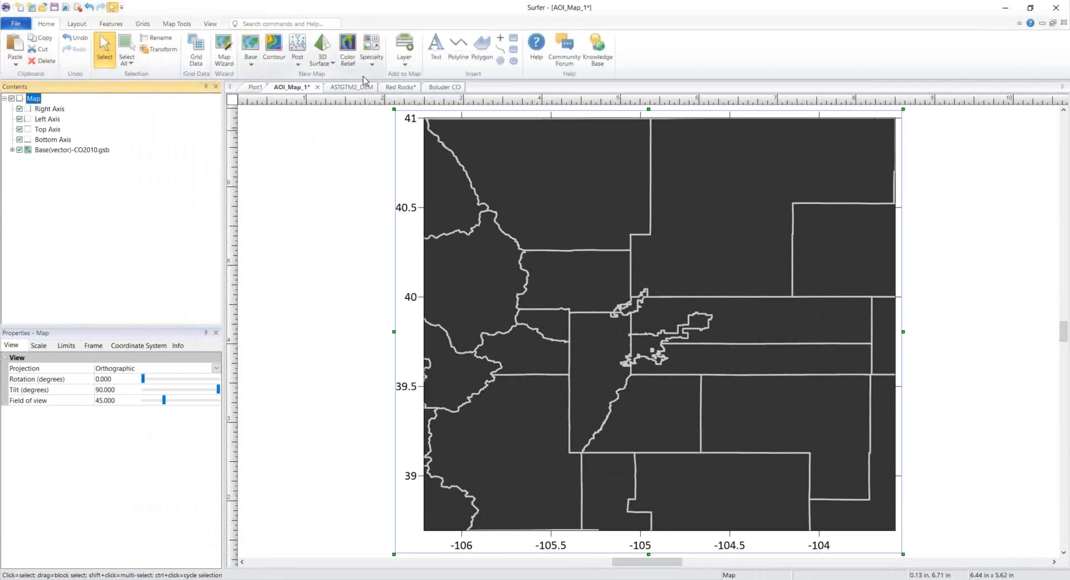
Step: Add CO_Roads.GSB from the GS Boundary Data folder as a base layer, keeping current map limits
left_click(411, 67)
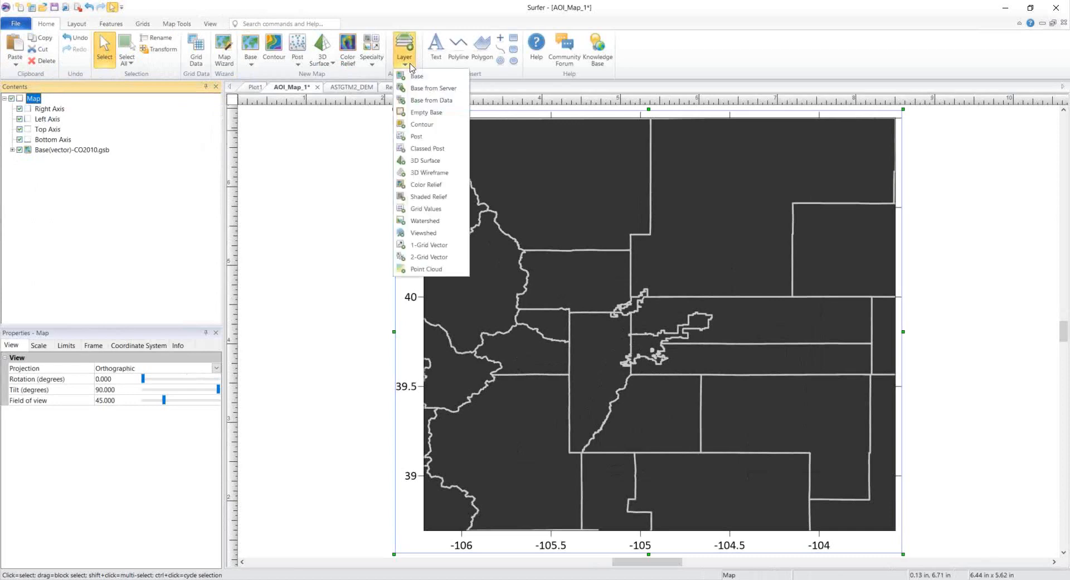
left_click(465, 79)
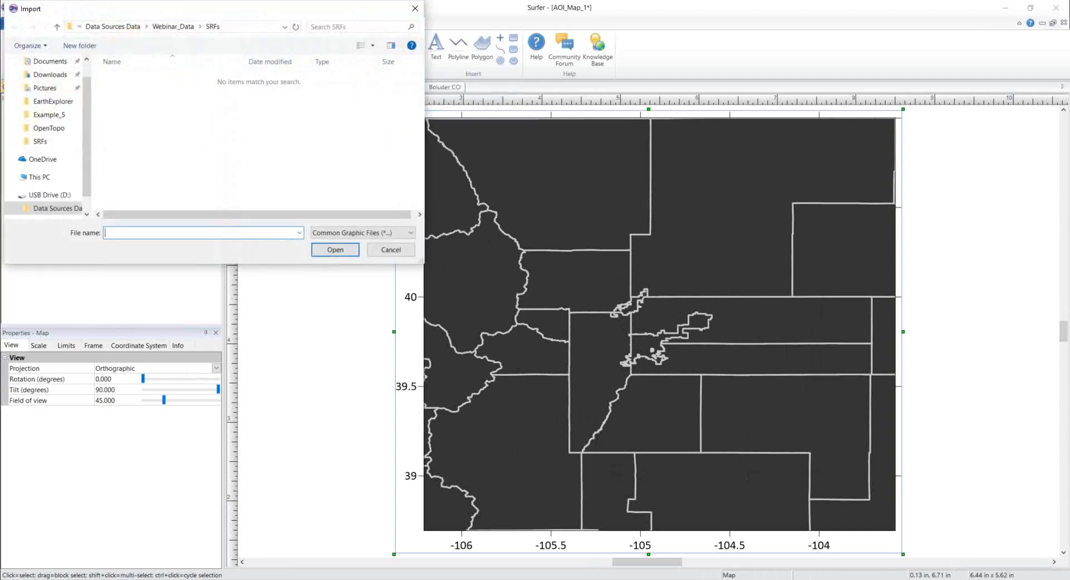
left_click_drag(245, 7, 297, 45)
scroll(133, 161, "up", 2)
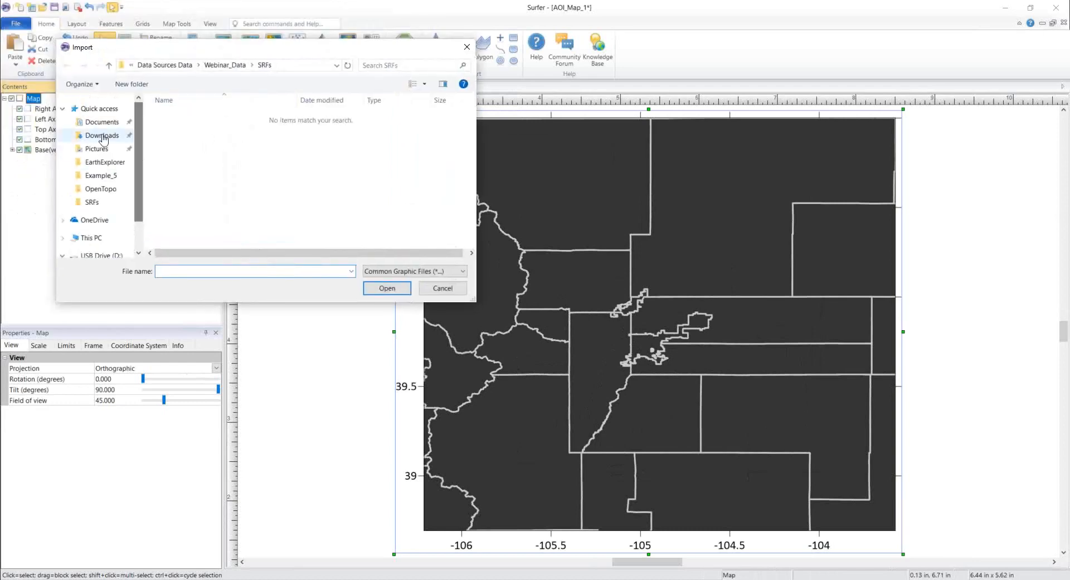
scroll(141, 201, "down", 3)
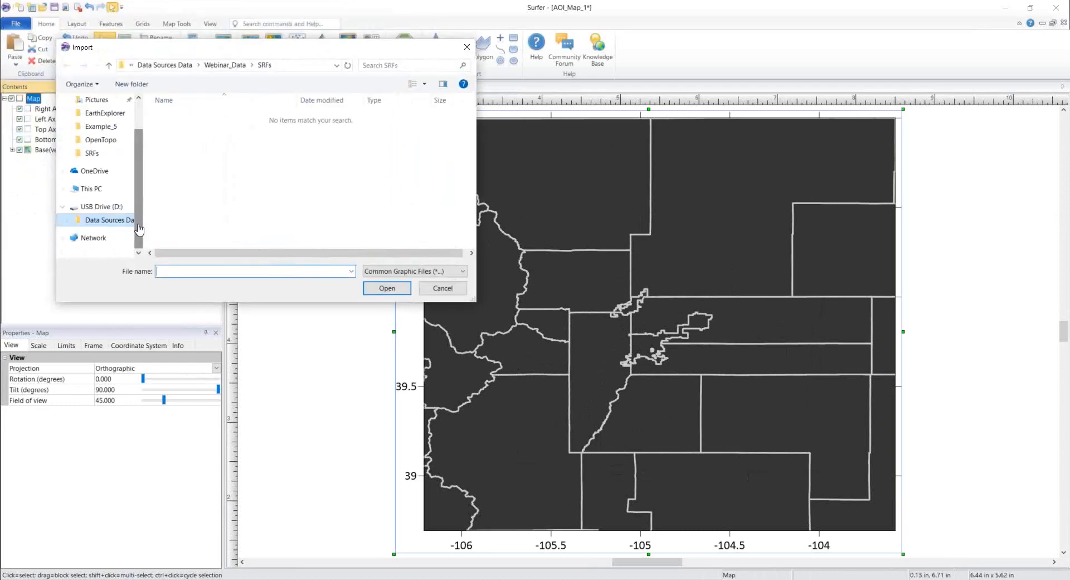
left_click(112, 207)
double_click(197, 116)
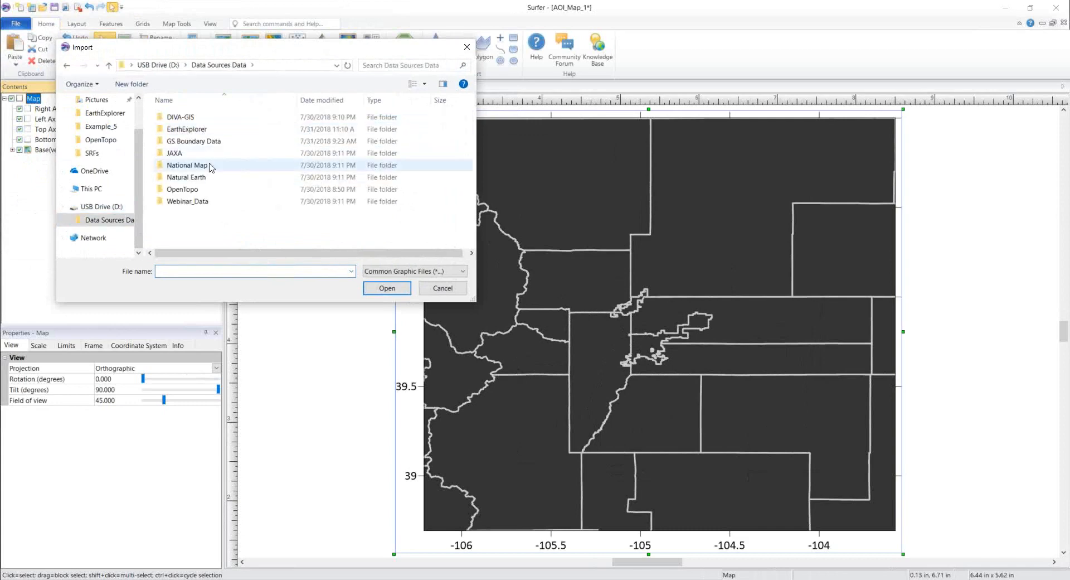
double_click(215, 141)
left_click(208, 130)
left_click(393, 288)
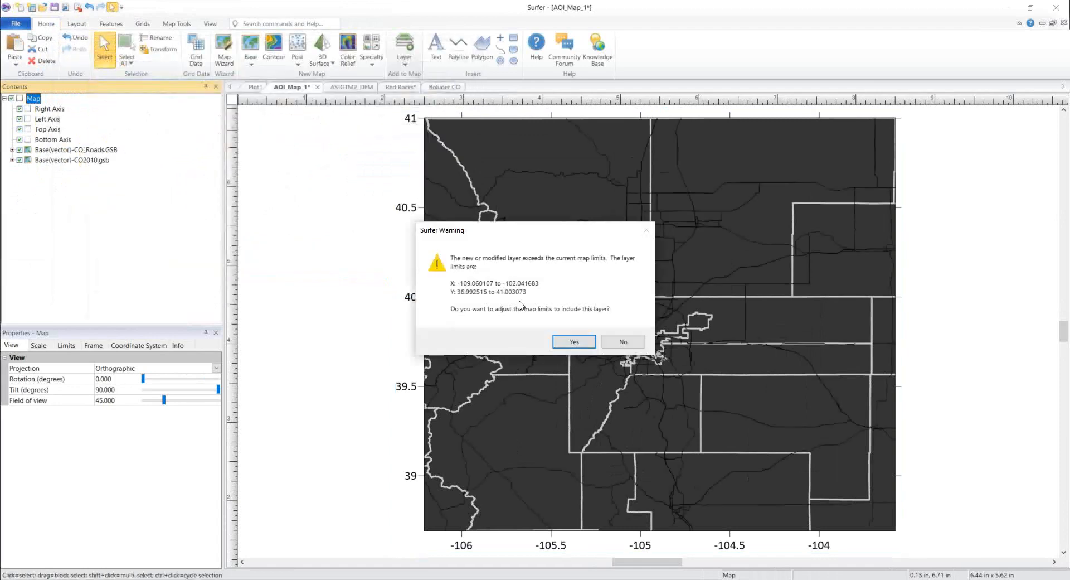
left_click(633, 344)
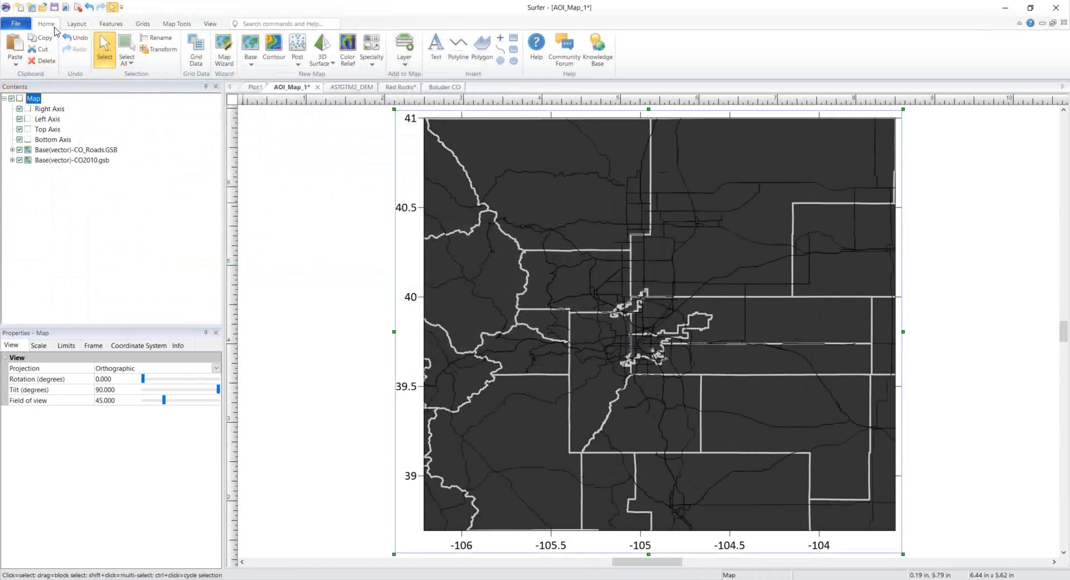
Step: Add CO_PLSS_2010.gsb as a base layer without changing map limits, and drag the roads layer above it
left_click(405, 67)
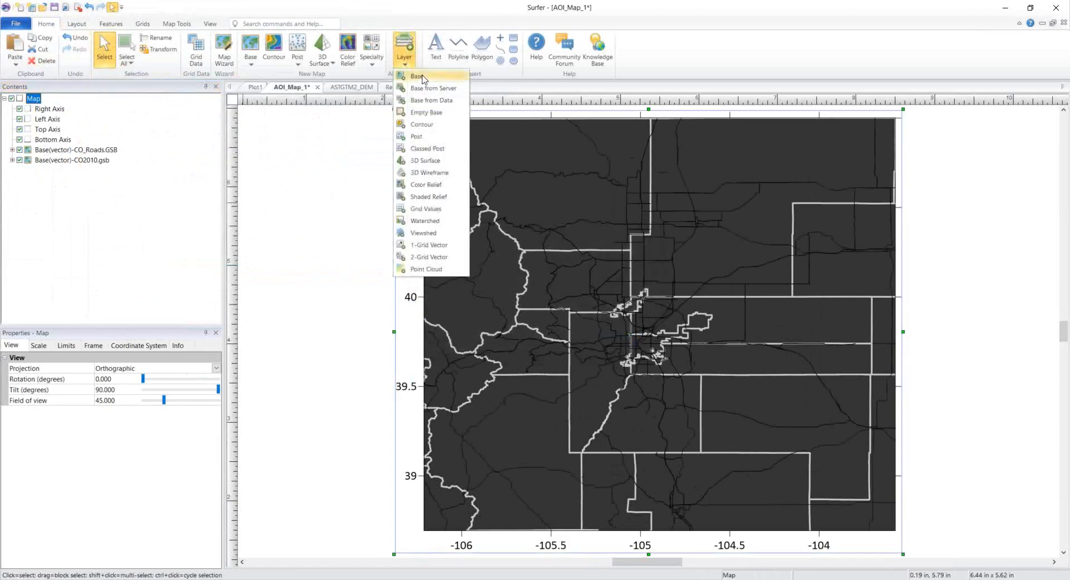
left_click(422, 79)
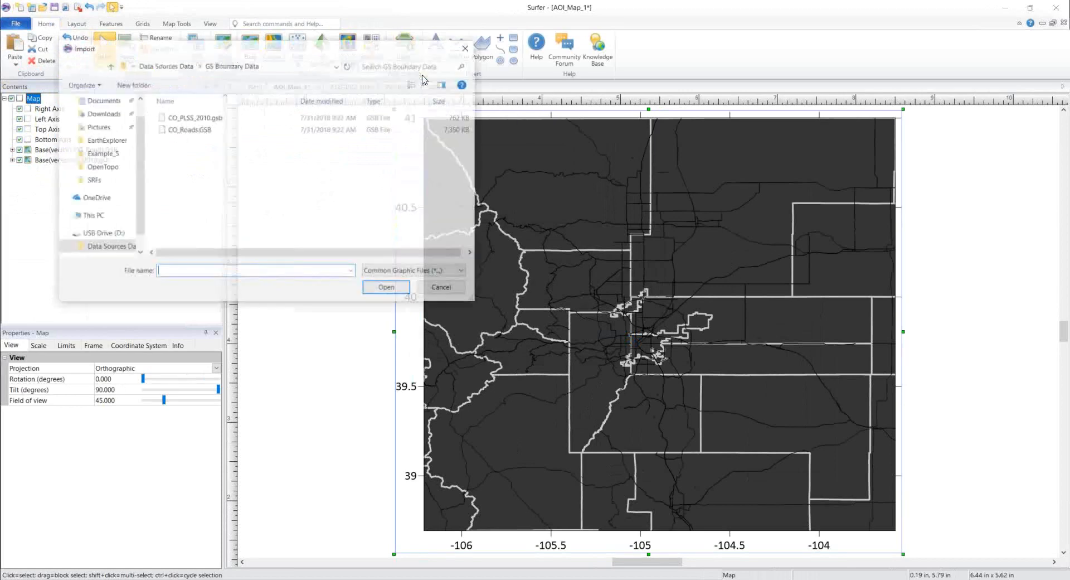
left_click(218, 119)
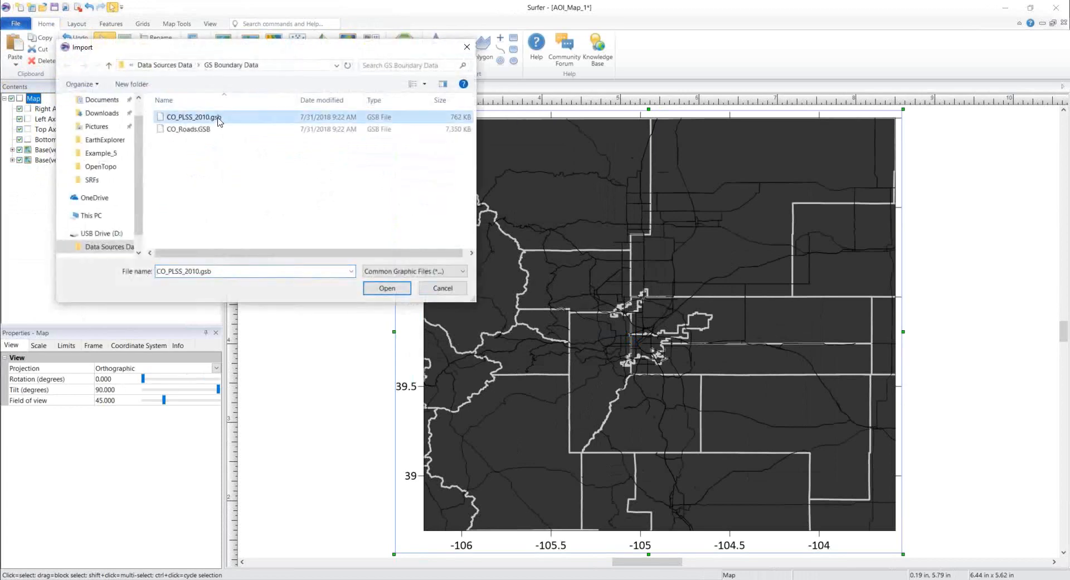
left_click(389, 290)
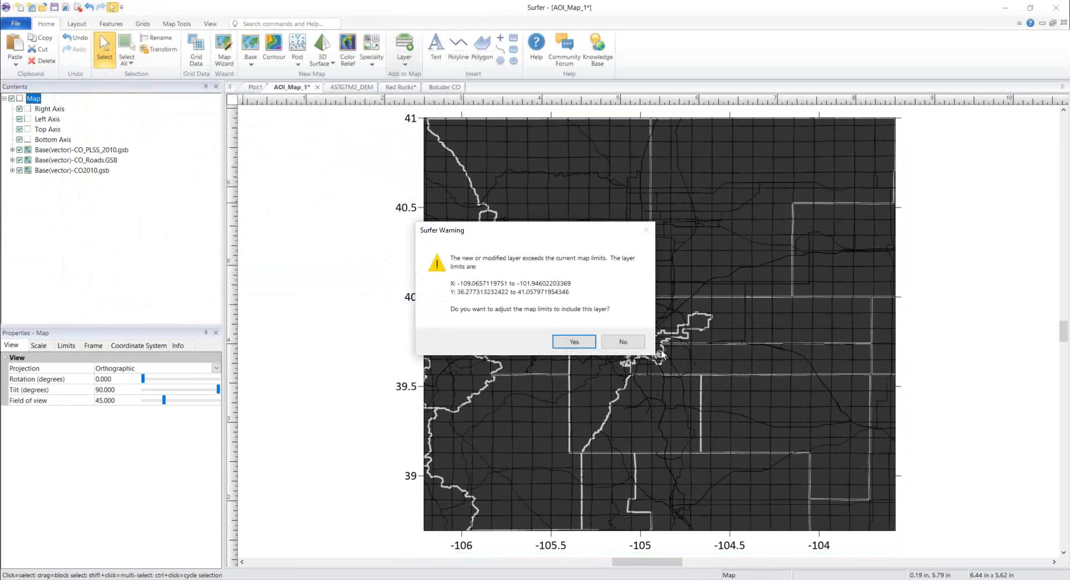
left_click(632, 347)
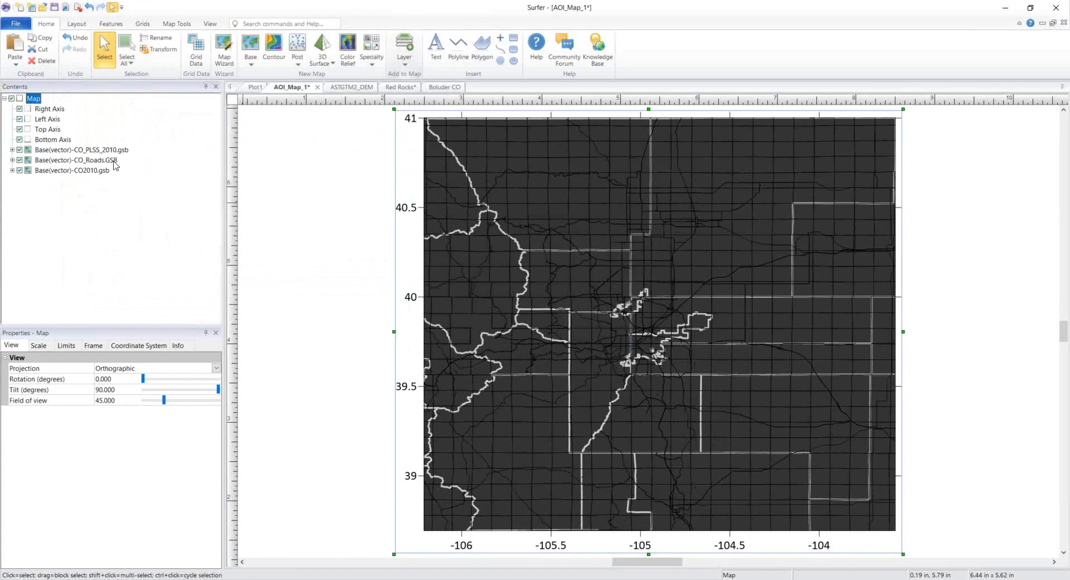
left_click(88, 164)
left_click_drag(88, 164, 62, 147)
Step: Color the CO_Roads line properties red
left_click(13, 410)
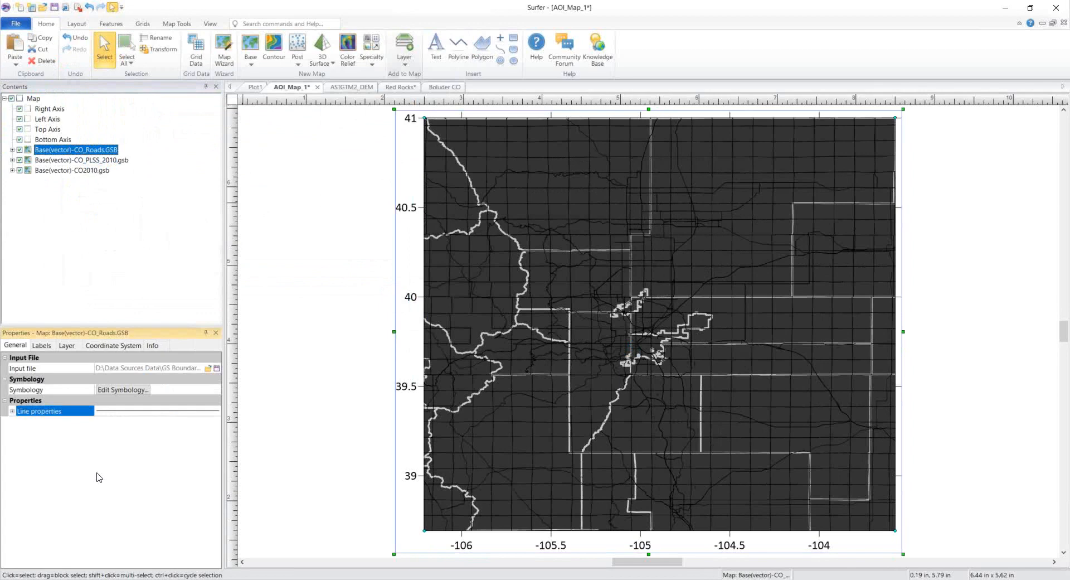
left_click(12, 411)
left_click(102, 434)
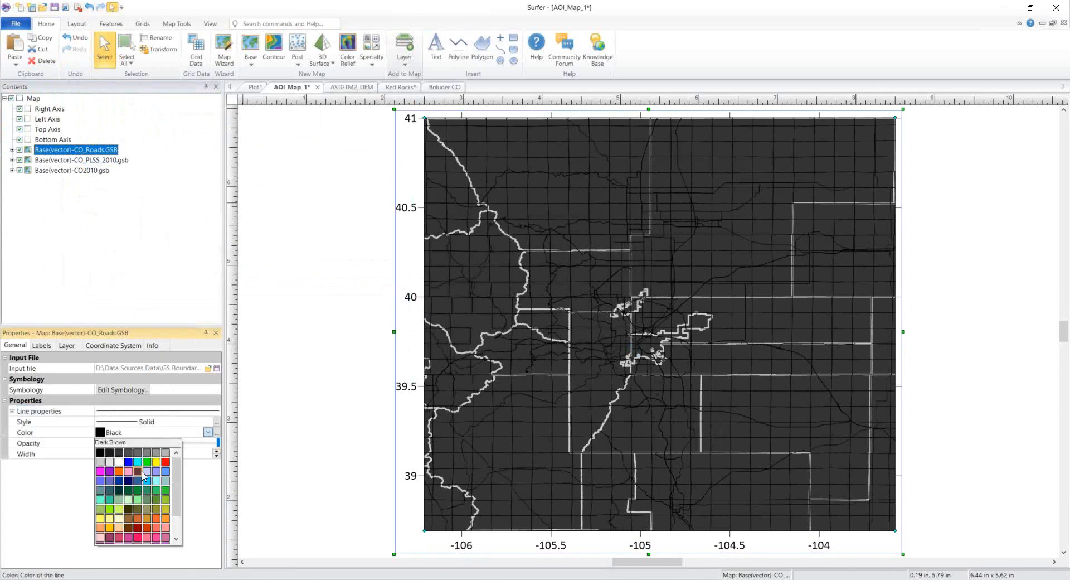
left_click(166, 462)
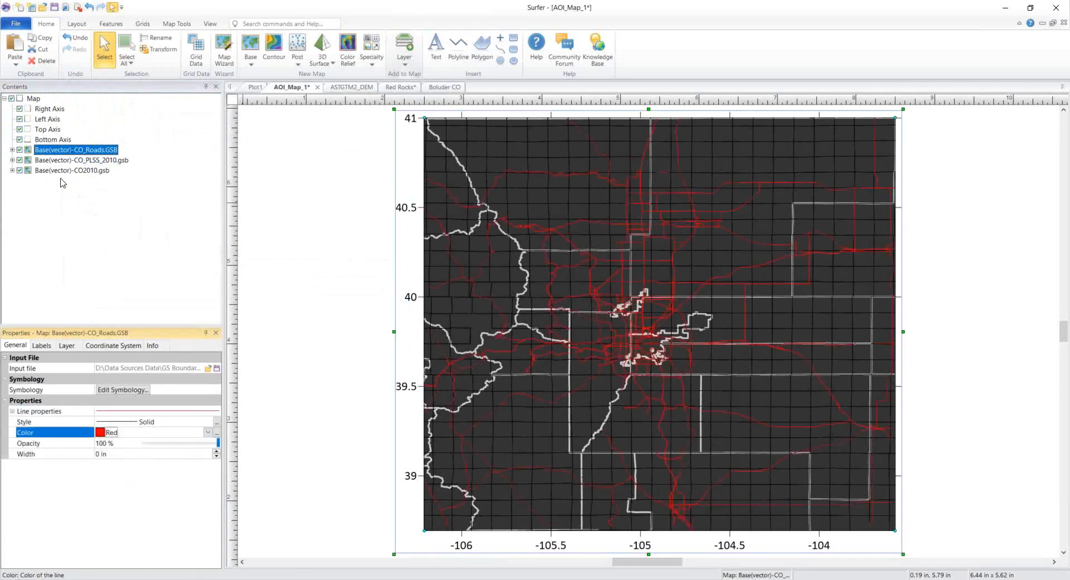
Step: Set the CO_PLSS_2010 grid line color to 70% Black
left_click(77, 161)
left_click(109, 434)
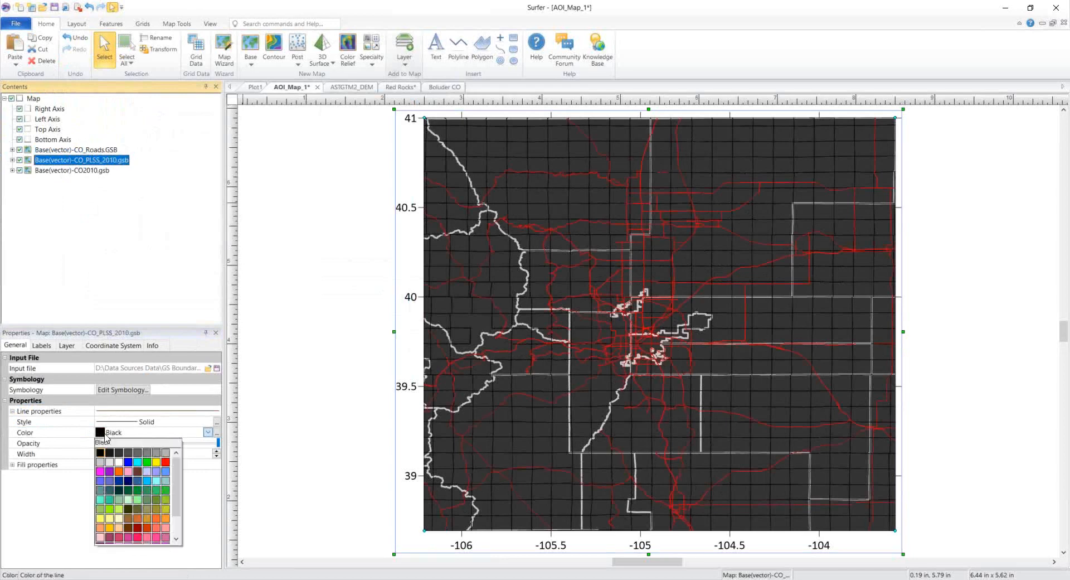
left_click(118, 453)
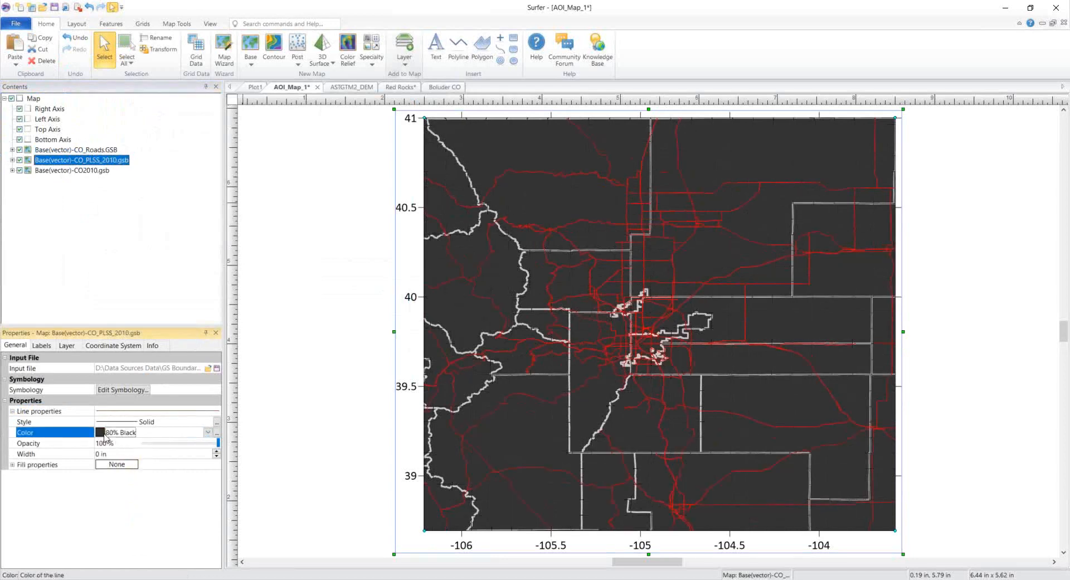
left_click(107, 436)
left_click(128, 452)
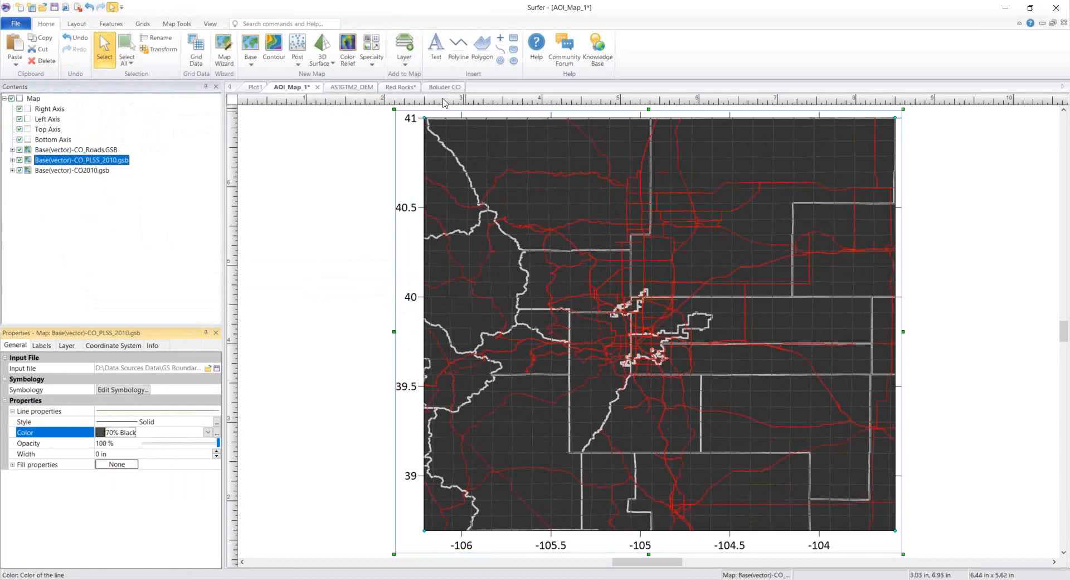
left_click(407, 65)
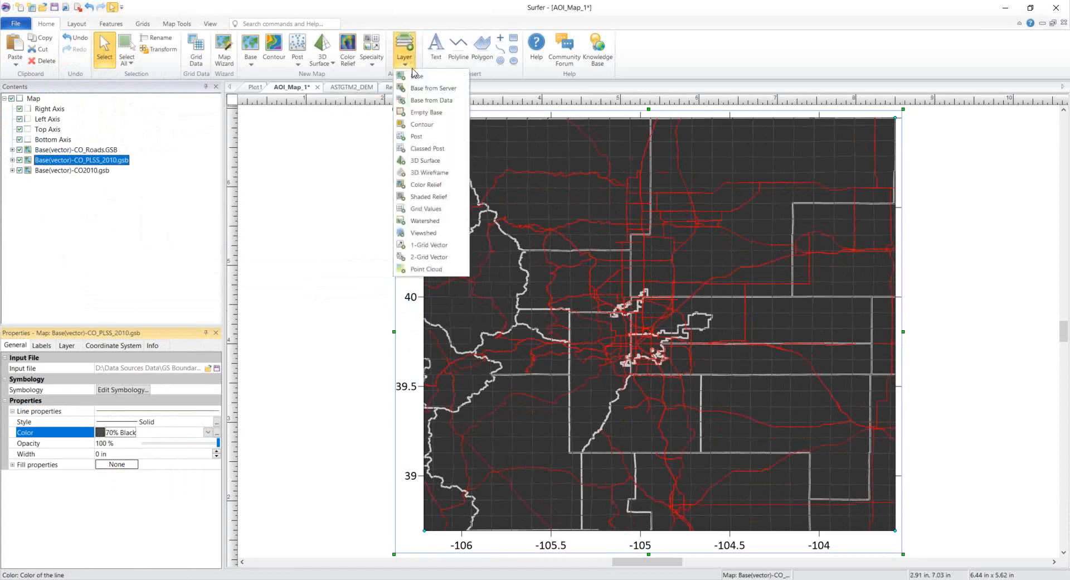
Step: Open Download Online Maps, enlarge its source list, and collapse Worldwide and OpenStreetMaps Imagery
left_click(465, 89)
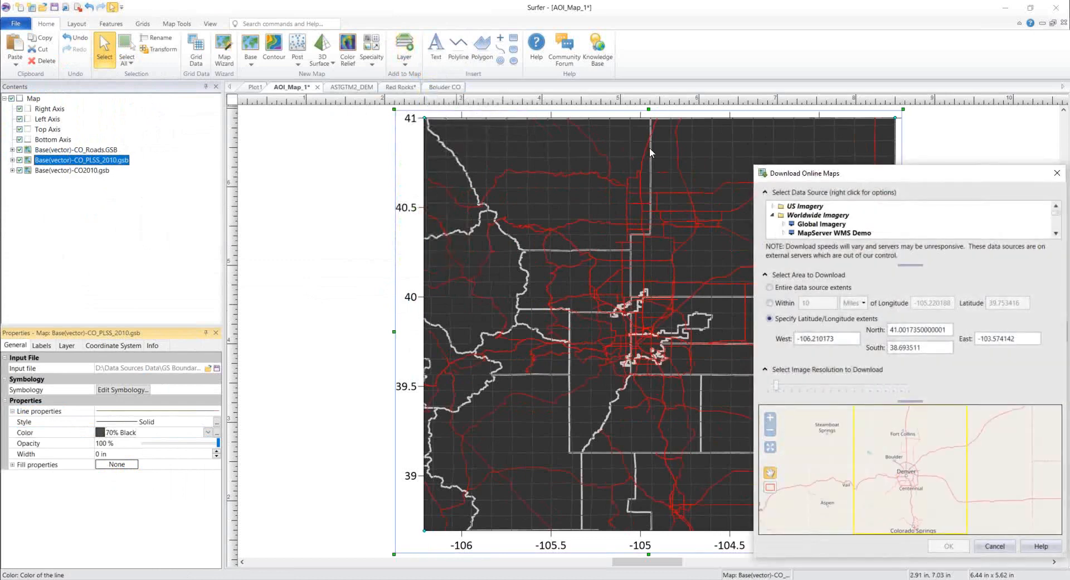
left_click_drag(995, 176, 596, 55)
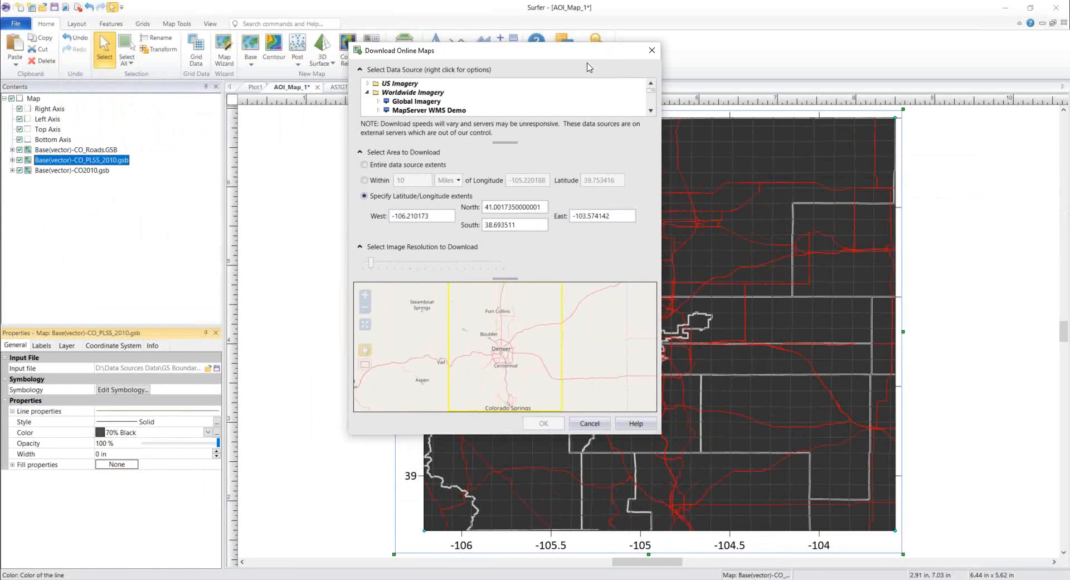
left_click_drag(507, 150, 506, 206)
left_click(367, 92)
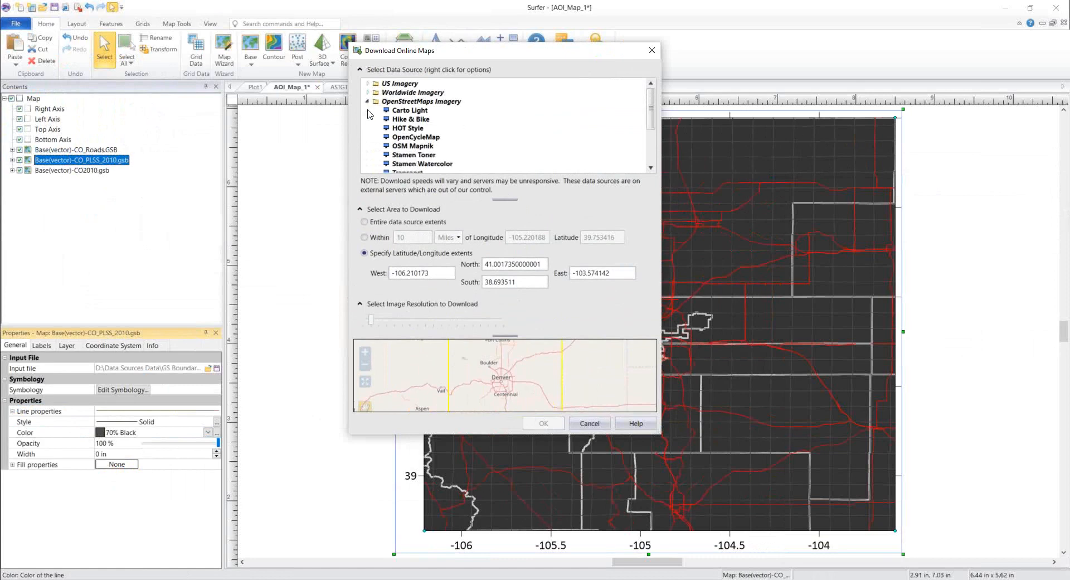
left_click(367, 100)
Step: Collapse US Vector Data, then expand Worldwide Imagery in the online source tree
left_click(367, 110)
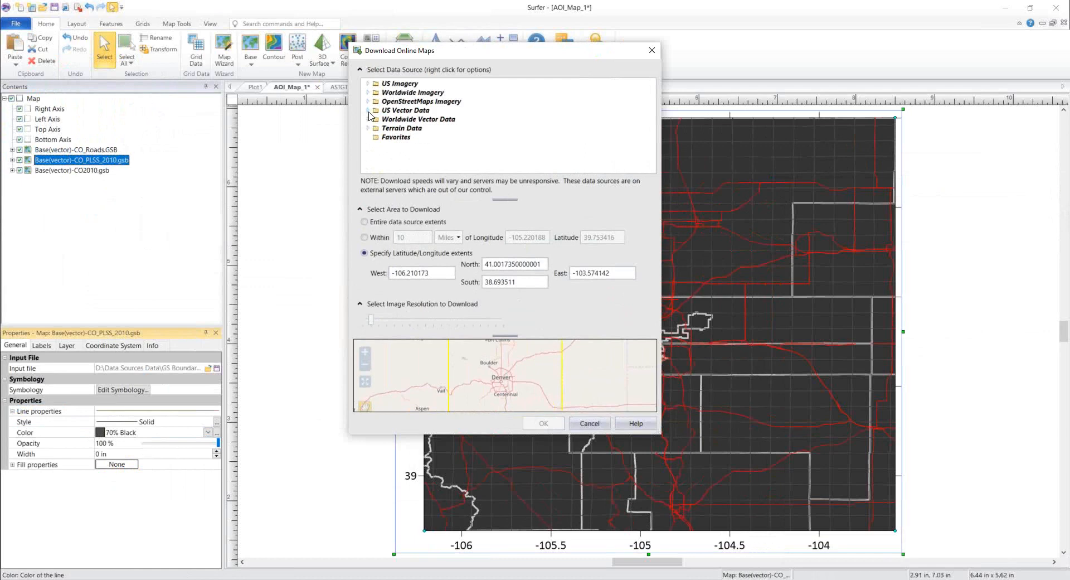
left_click(407, 85)
left_click(368, 93)
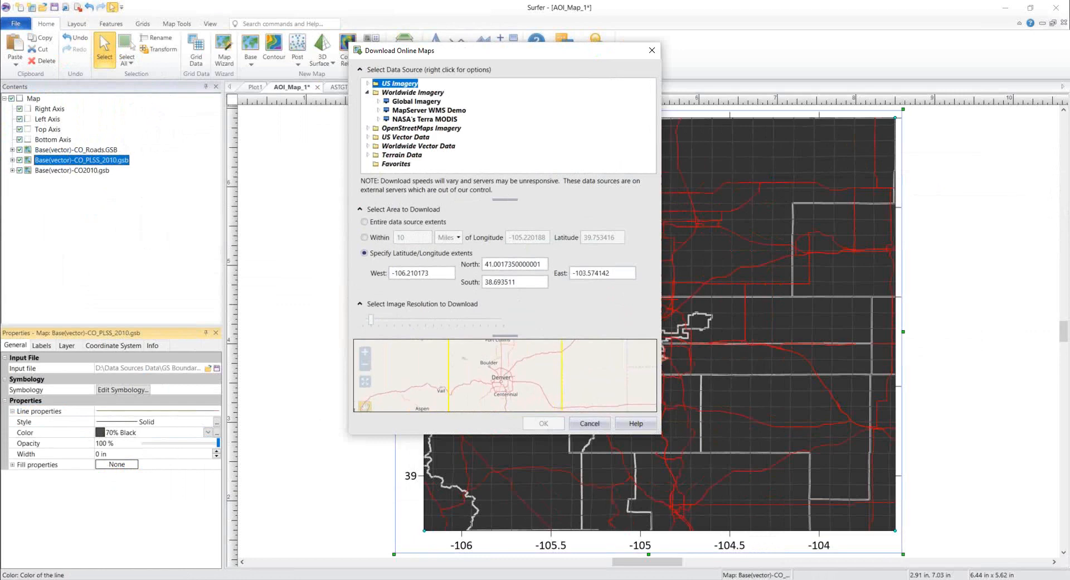
Step: Select Global Imagery's Layers as the source and enlarge its Colorado satellite preview
left_click(380, 103)
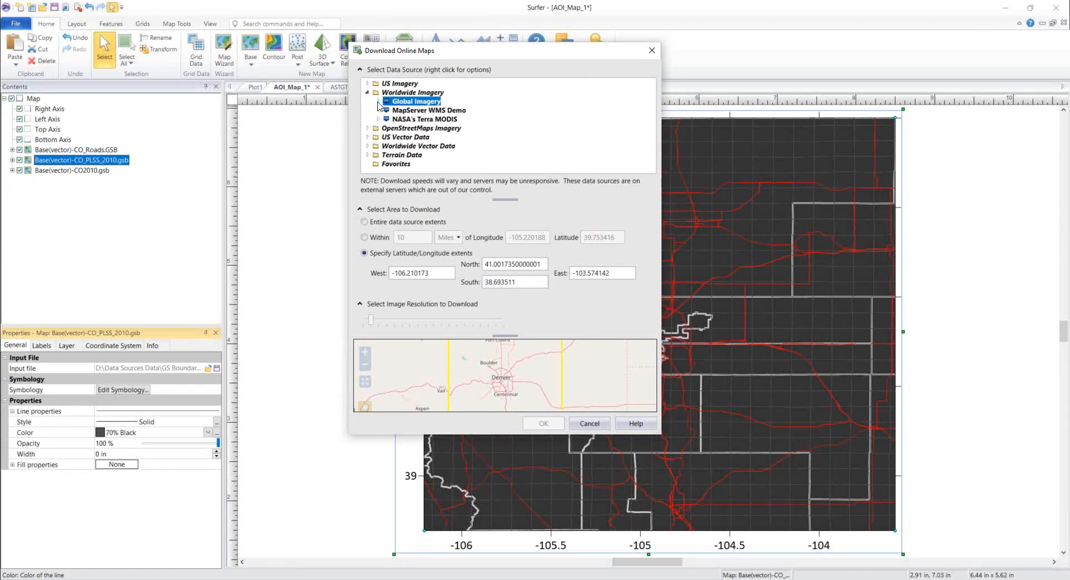
left_click(419, 112)
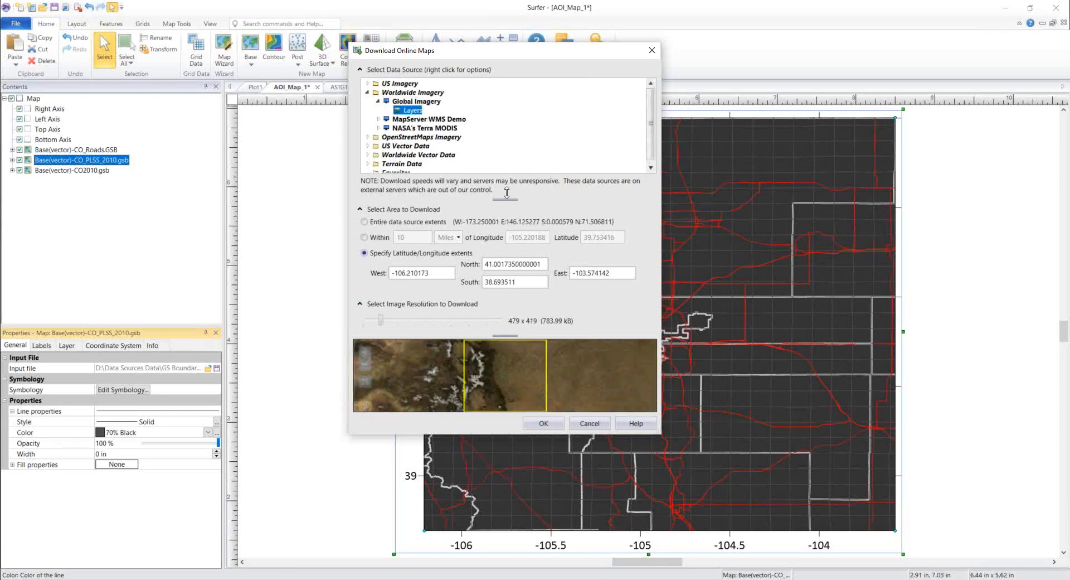
left_click_drag(508, 196, 511, 146)
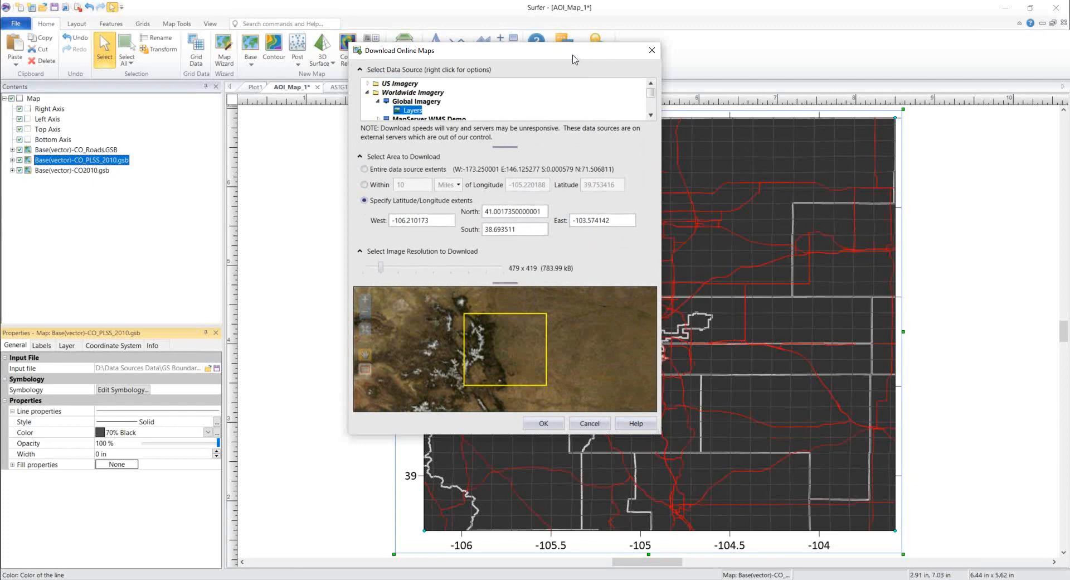
left_click_drag(574, 52, 338, 40)
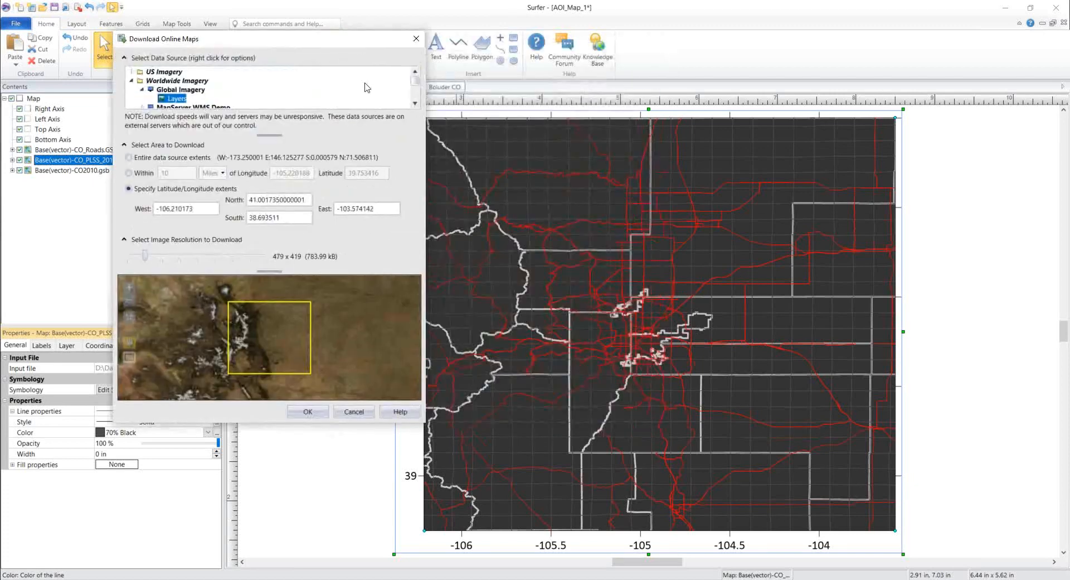
left_click_drag(380, 49, 509, 63)
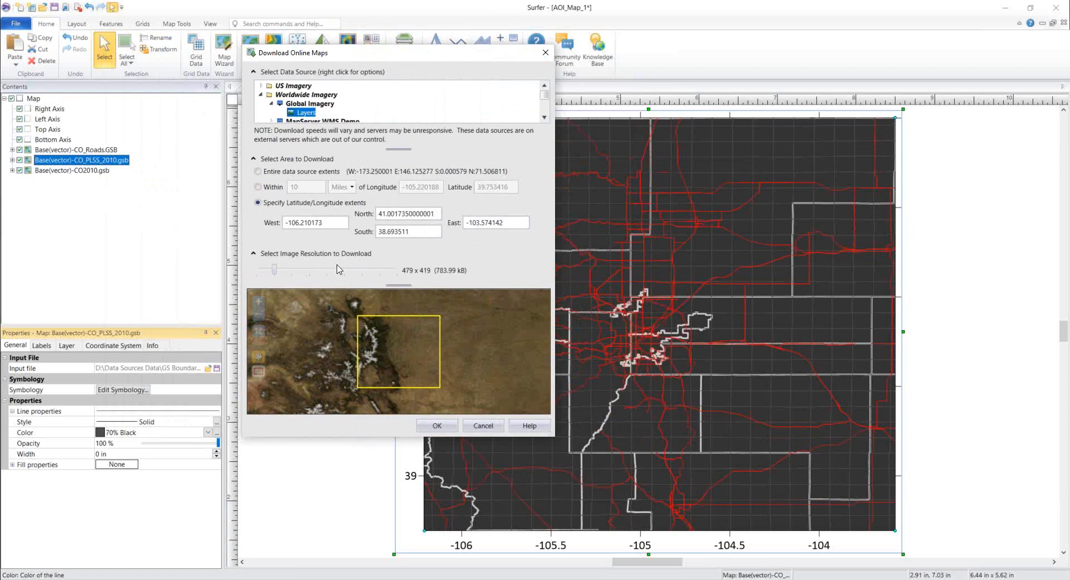
Step: Raise the imagery resolution to 3838 x 3360 (49.19 MB) and download it; it fails with a 503 error
left_click(297, 270)
left_click(312, 273)
left_click(333, 274)
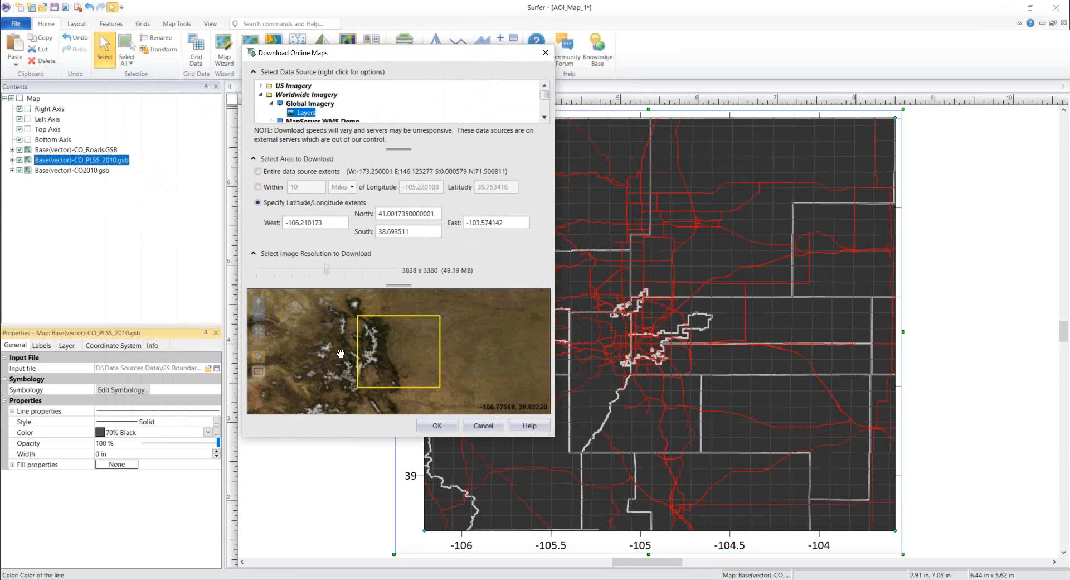
left_click(438, 426)
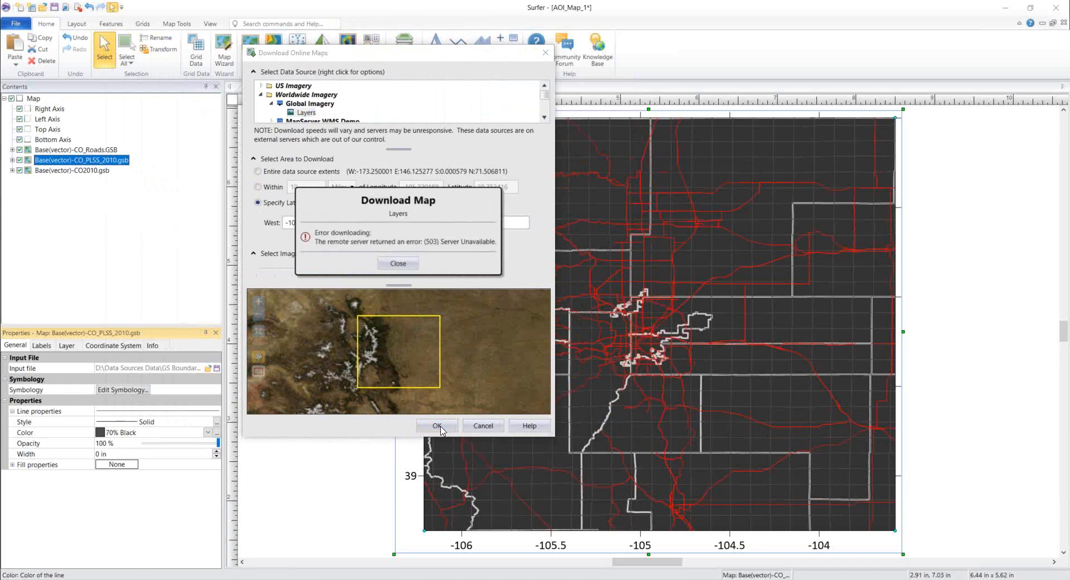
left_click(412, 266)
left_click(309, 112)
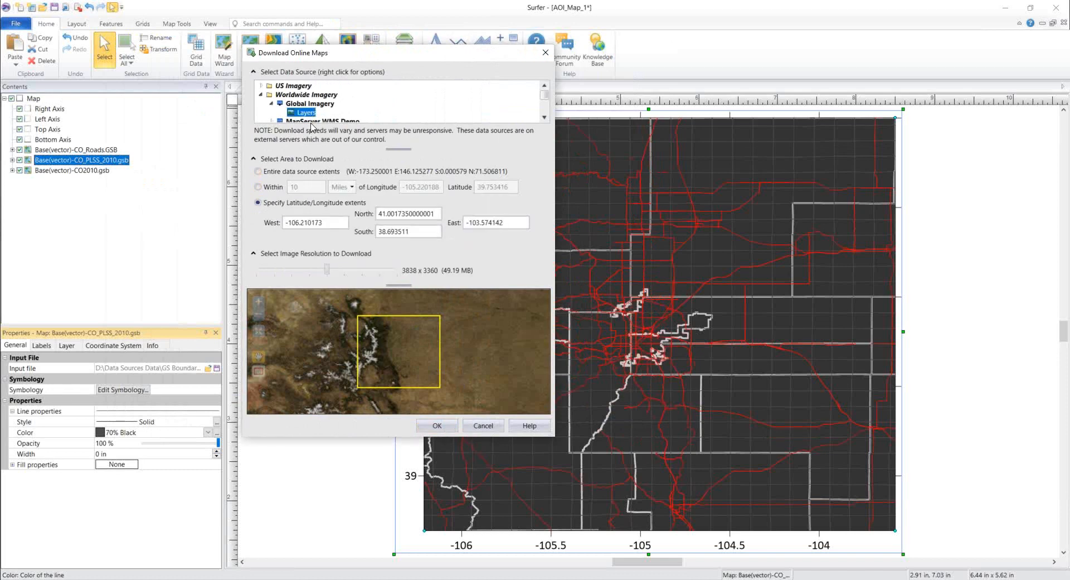
left_click(438, 427)
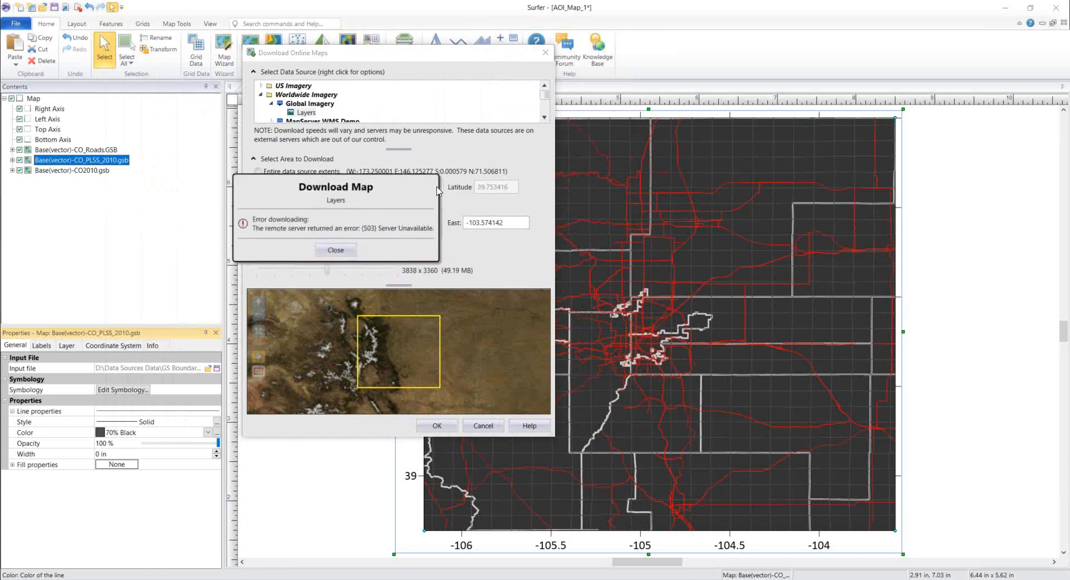
left_click(351, 252)
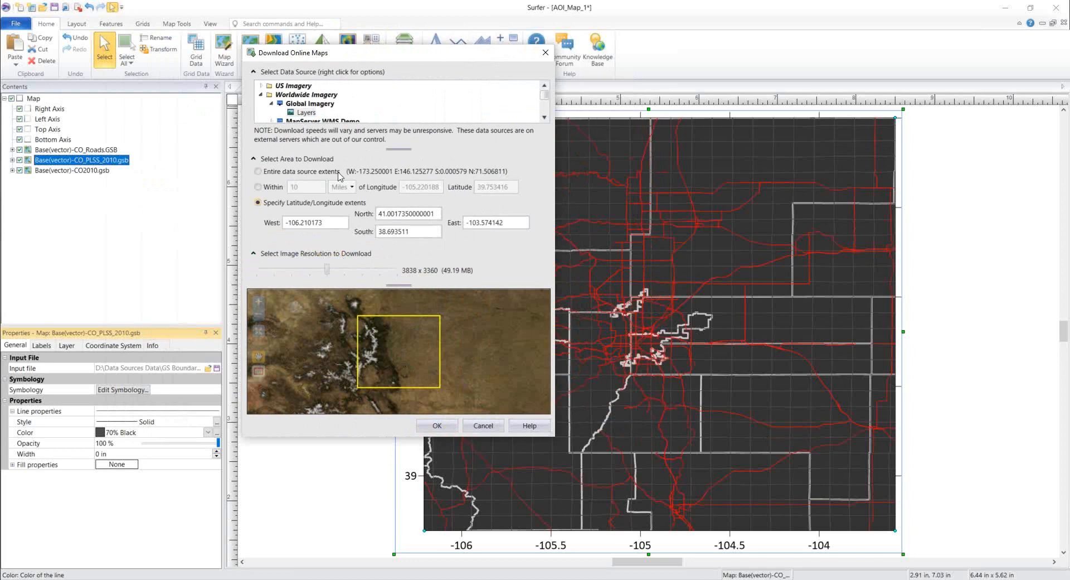
Step: Collapse Worldwide Imagery and pick OpenStreetMaps Imagery > Carto Light, previewed at 1919 x 2189
left_click(271, 104)
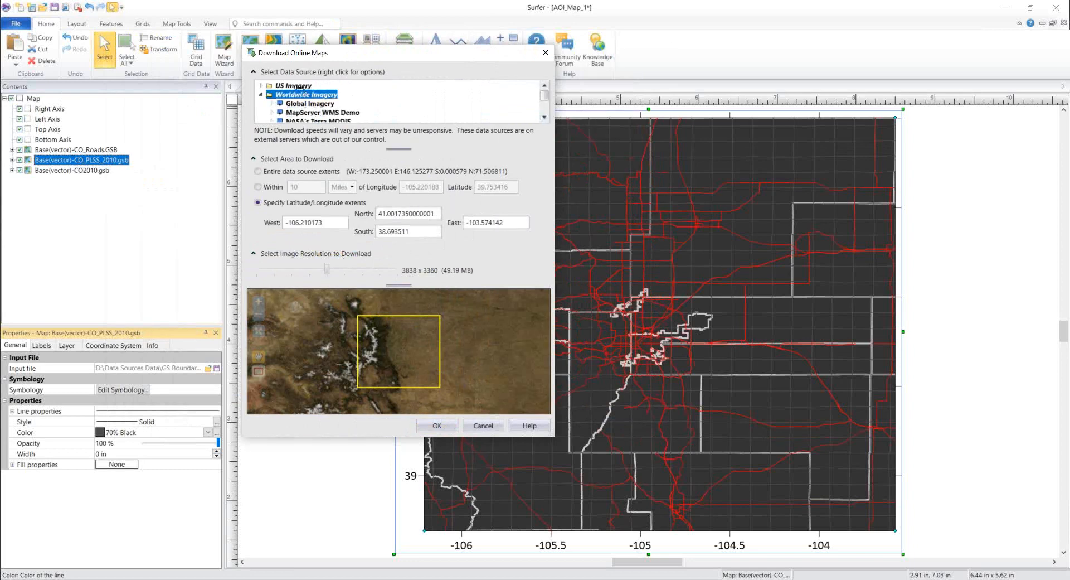
left_click(261, 95)
left_click(261, 104)
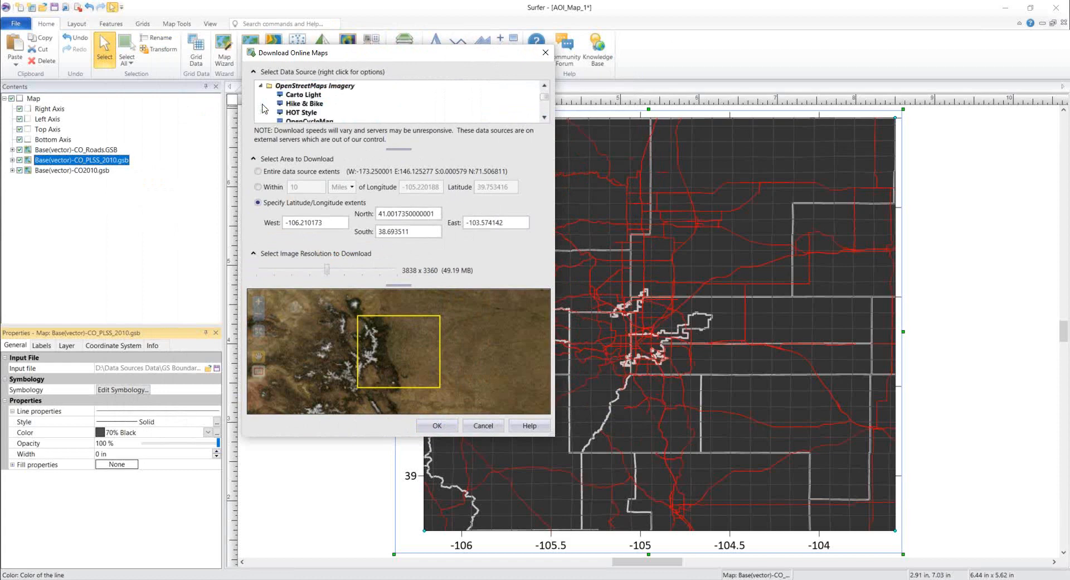
left_click(349, 88)
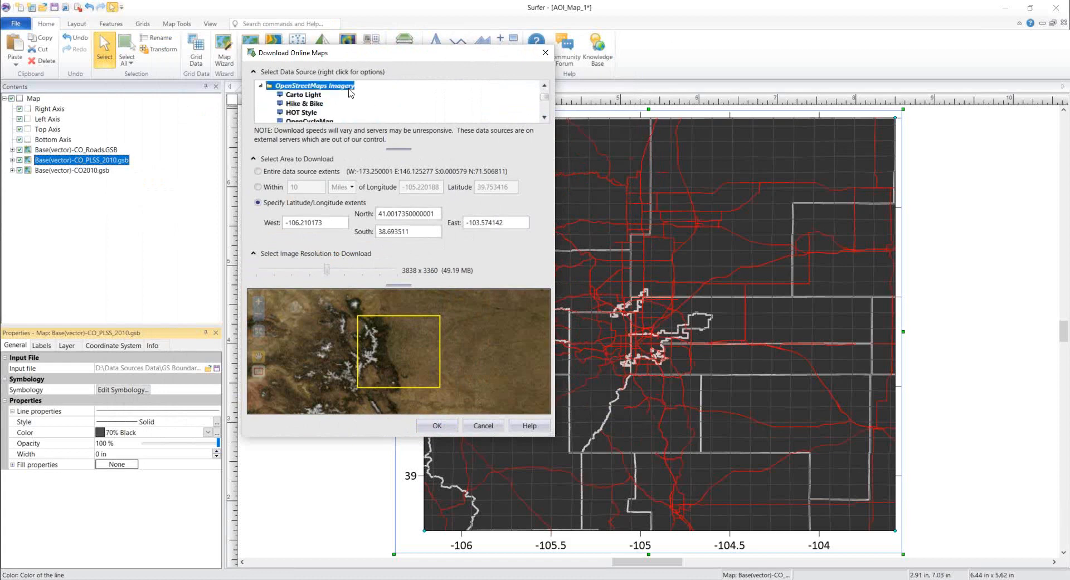
left_click(314, 97)
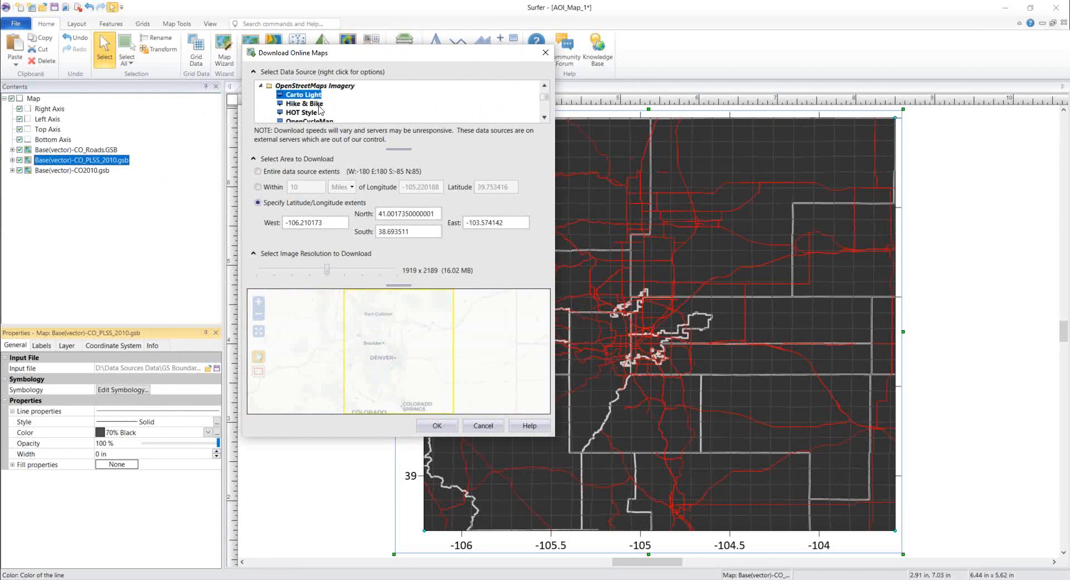
Step: Enlarge the dialog and preview the Hike & Bike, HOT Style, OpenCycleMap, OSM Mapnik and Stamen Toner basemaps
left_click_drag(399, 149, 401, 181)
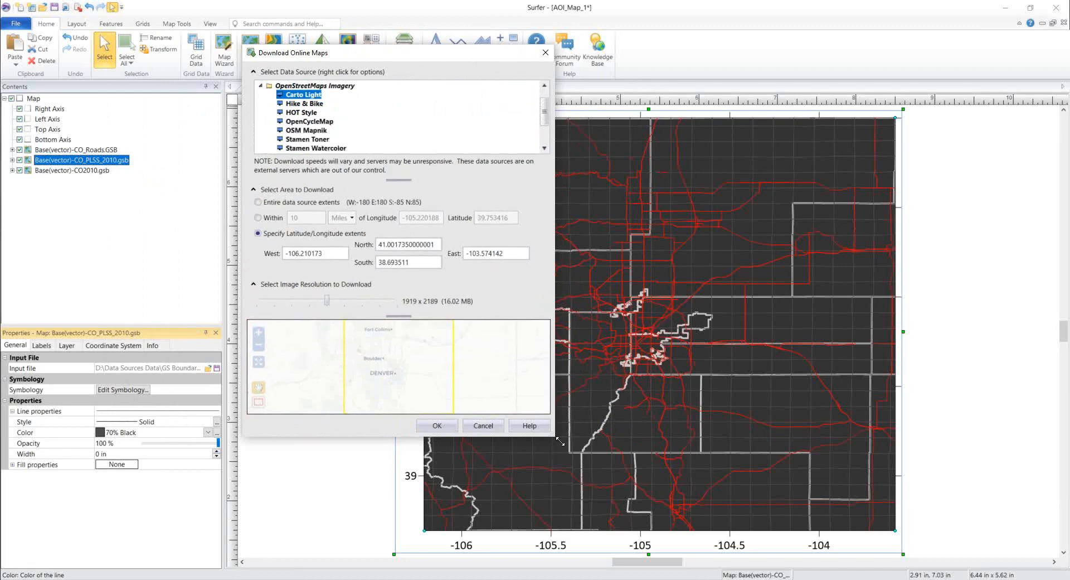
left_click_drag(556, 443, 570, 519)
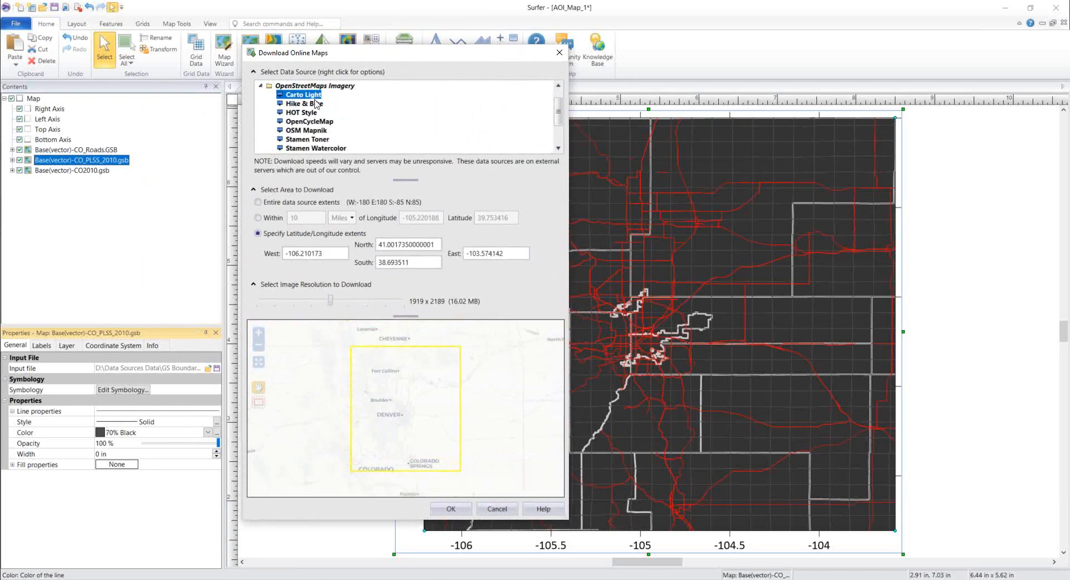
left_click(316, 103)
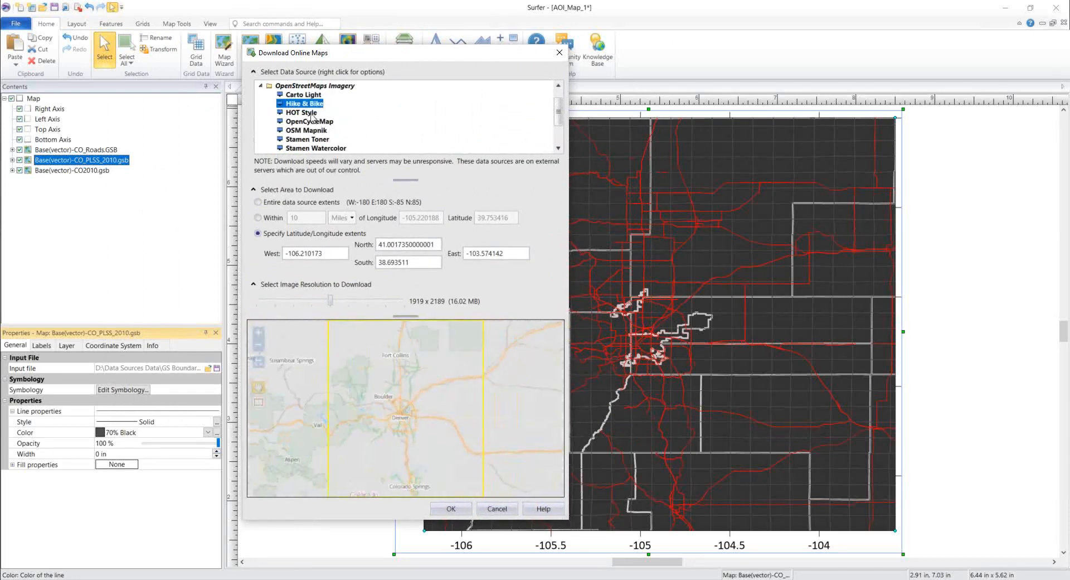
left_click(311, 115)
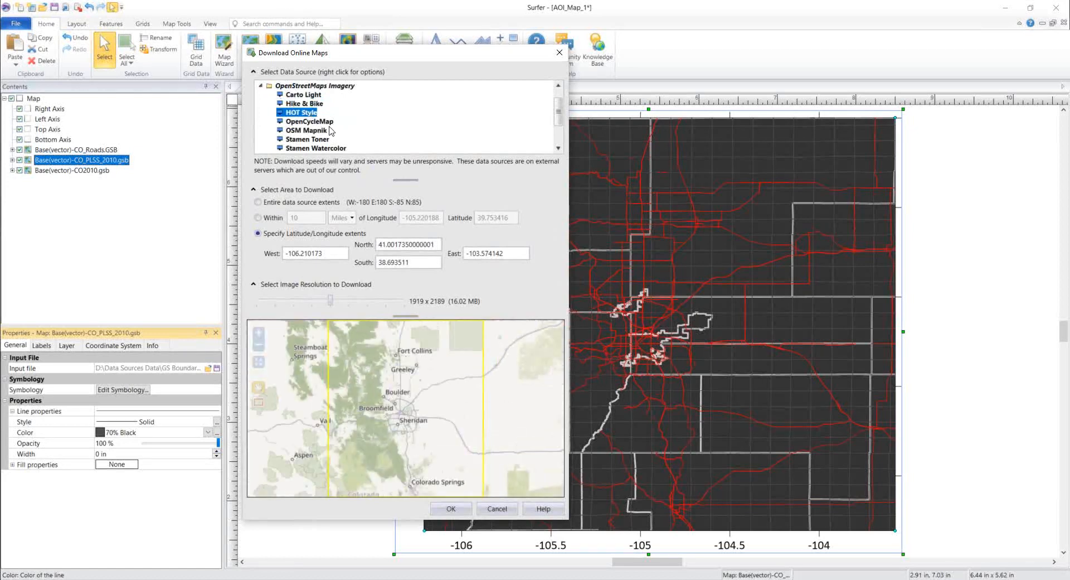
left_click(329, 122)
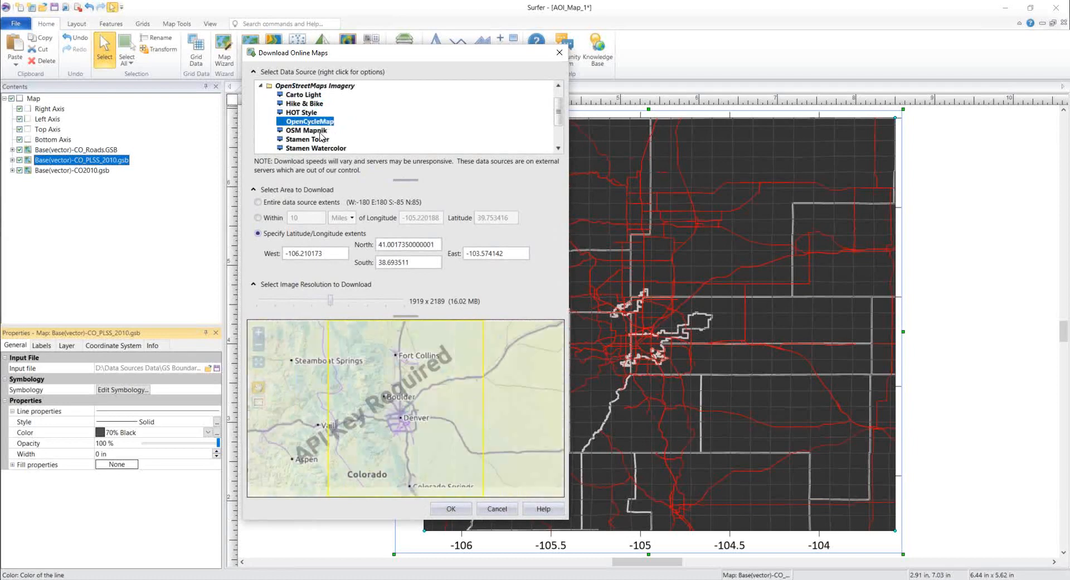
left_click(322, 131)
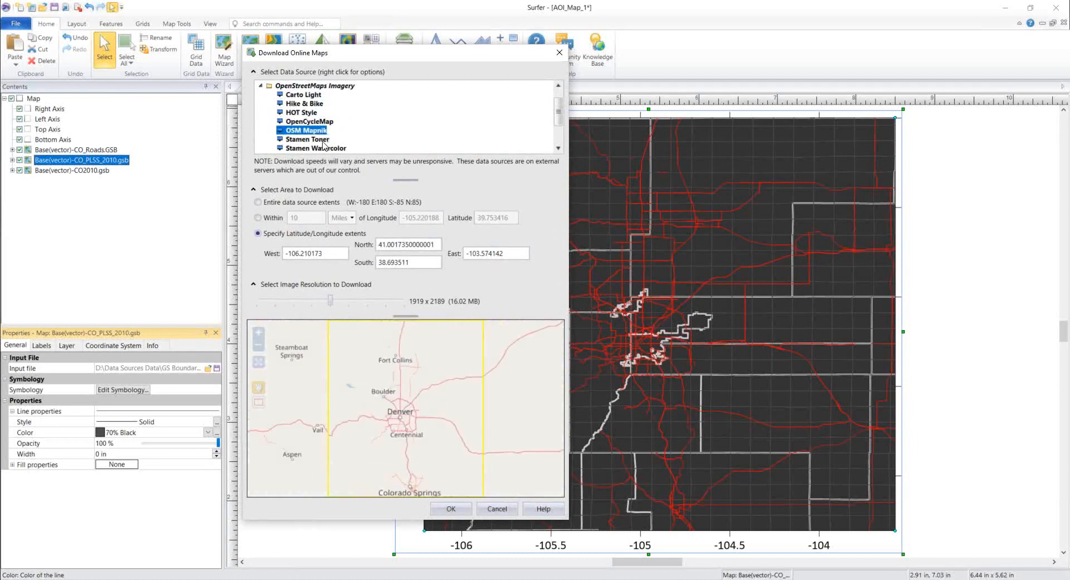
left_click(325, 138)
Step: Compare Stamen Watercolor with Transport, then download Stamen Watercolor into the map
left_click(334, 149)
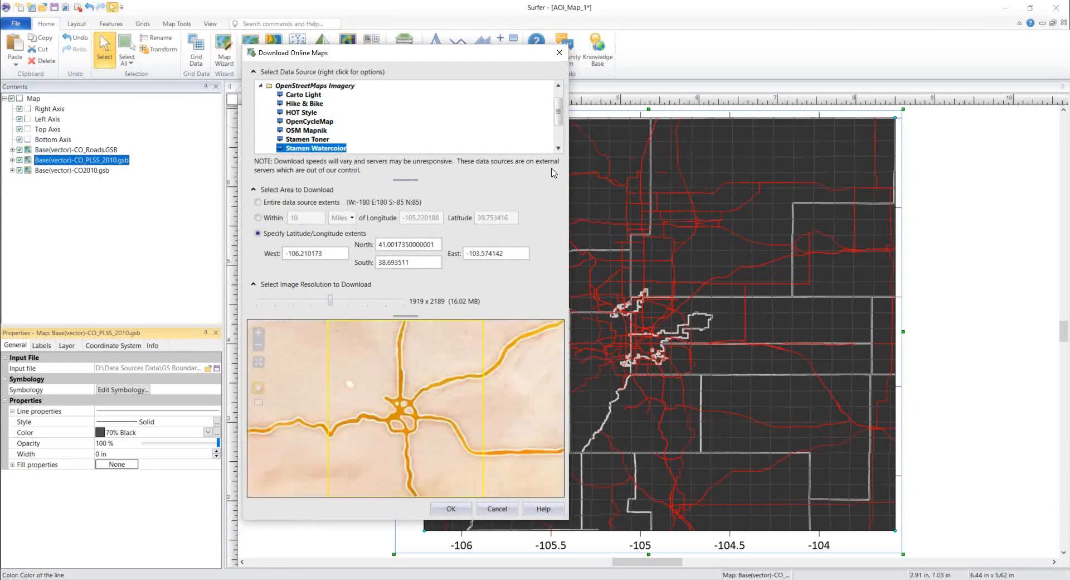
scroll(317, 128, "down", 2)
left_click(314, 123)
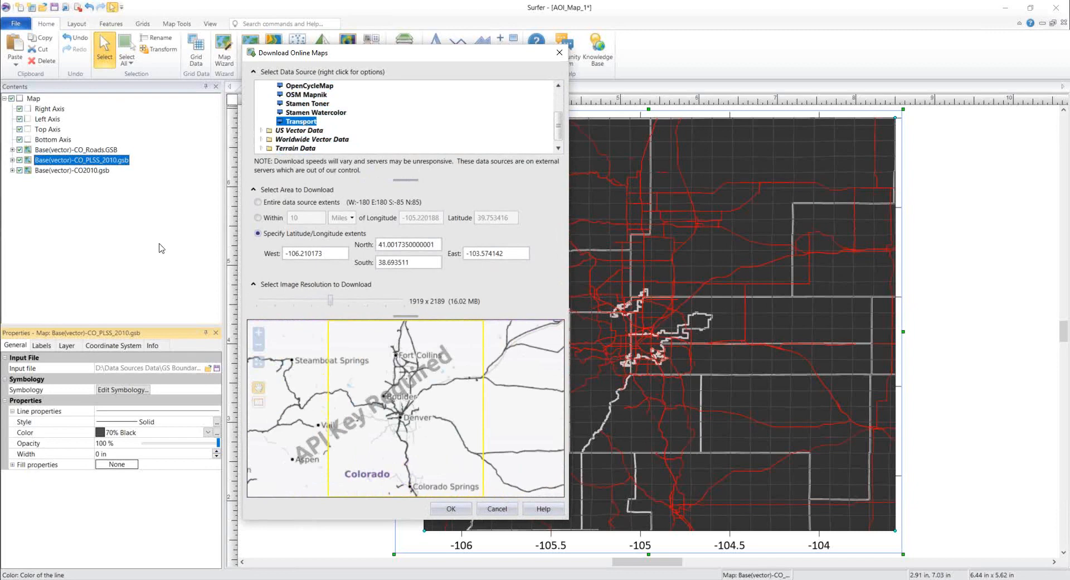
left_click(336, 113)
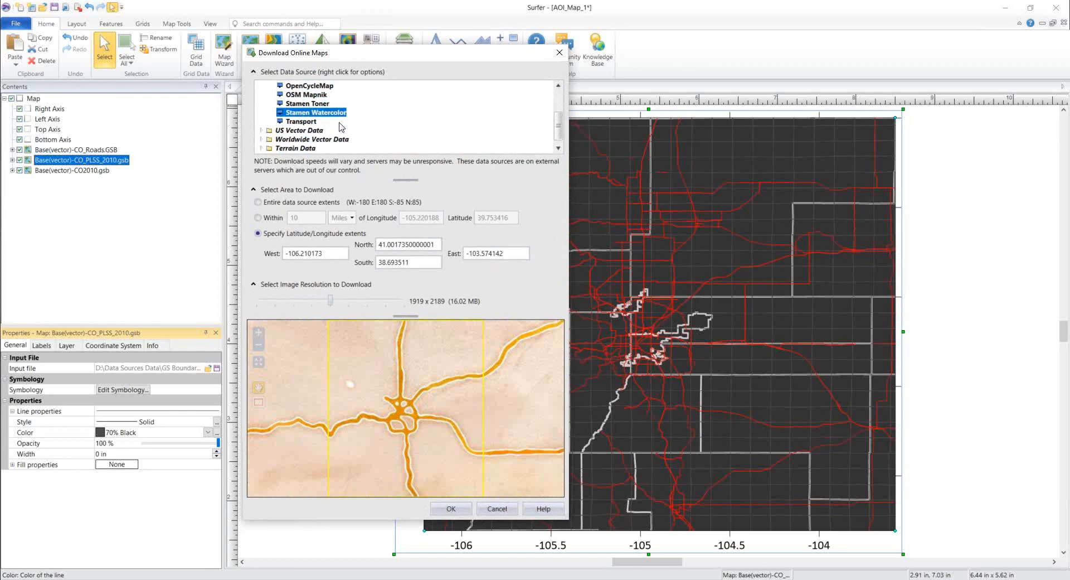
left_click(457, 509)
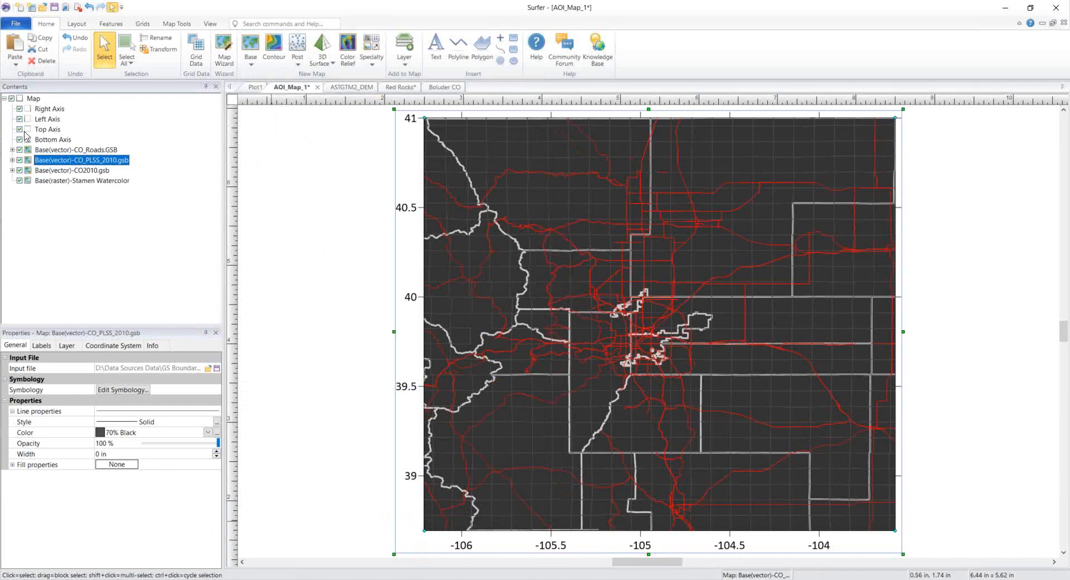
Step: Set the Base(vector)-CO2010.gsb layer's fill pattern to None
left_click(83, 183)
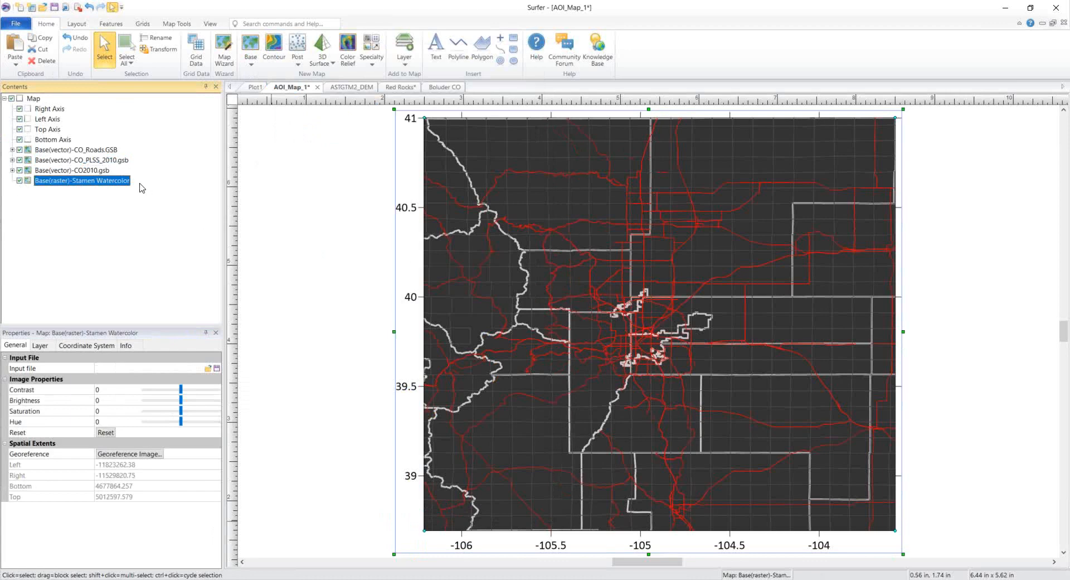
left_click(106, 170)
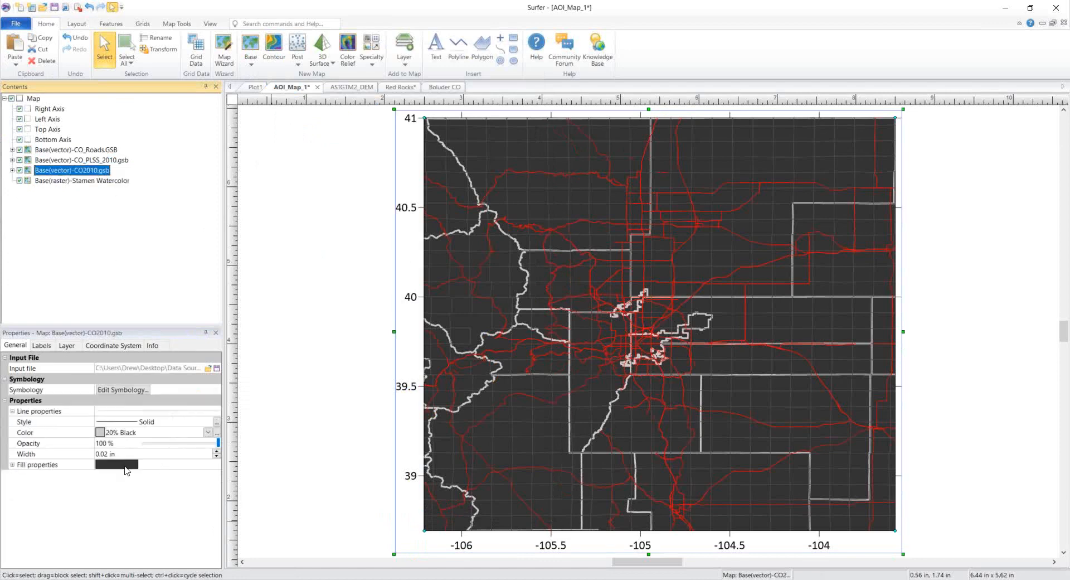
left_click(11, 465)
left_click(124, 477)
left_click(111, 477)
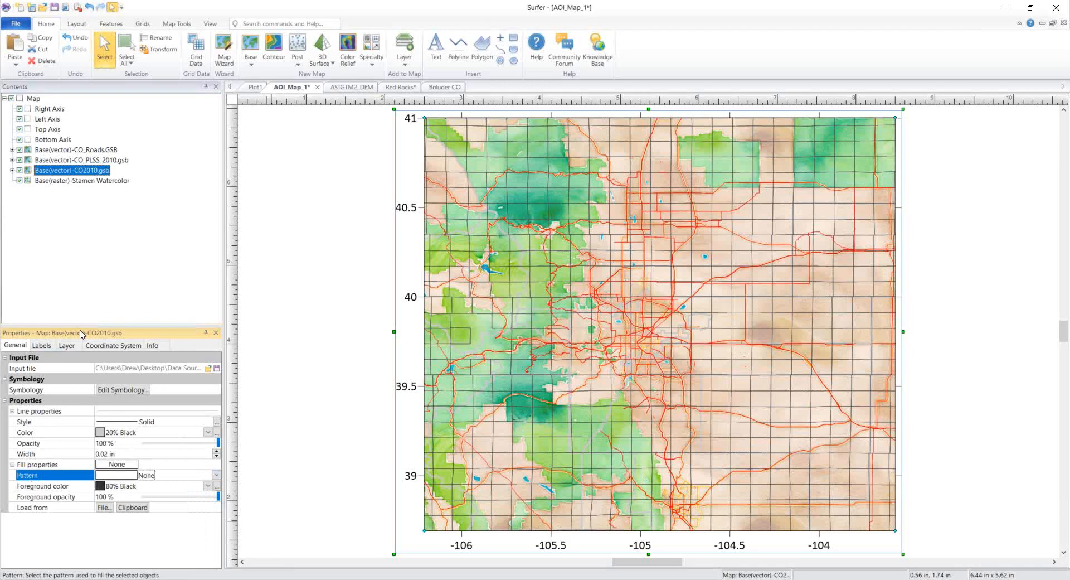
Step: Make the CO2010 layer partly transparent and lower the Stamen Watercolor layer's opacity
left_click(67, 346)
left_click_drag(217, 369, 170, 371)
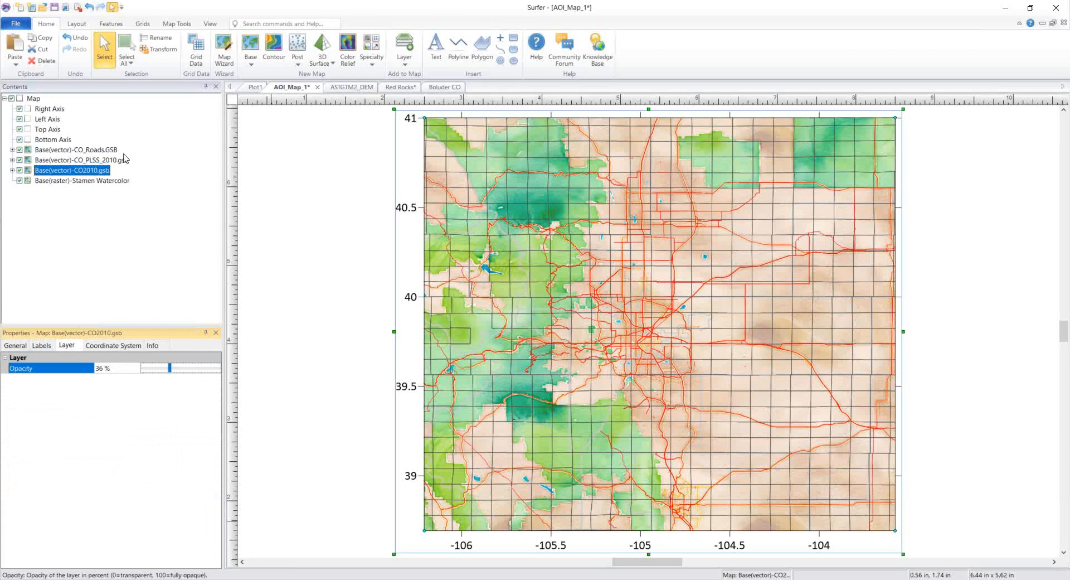
left_click(118, 179)
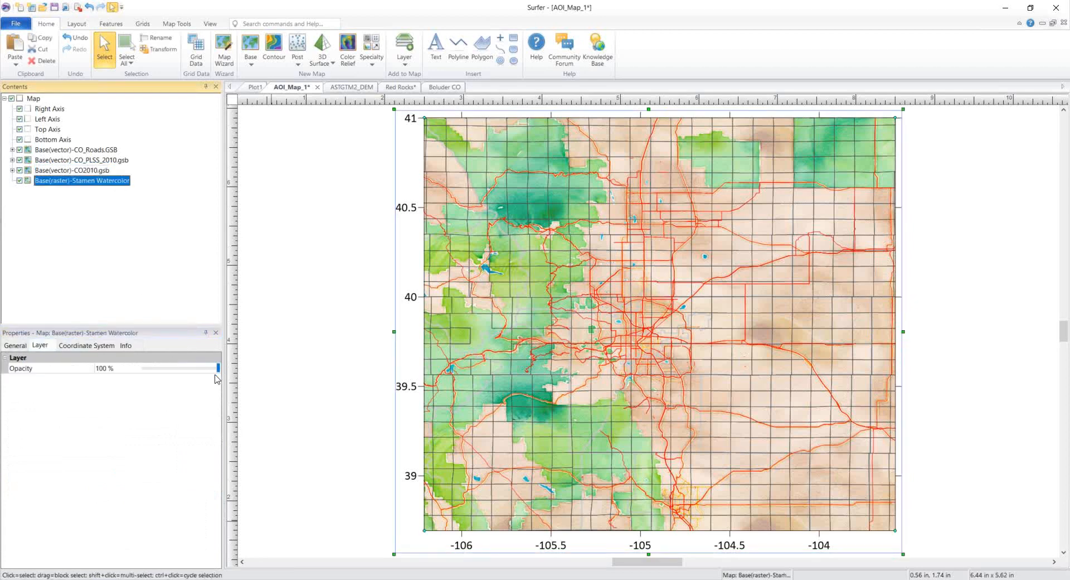
mouse_move(218, 369)
left_mouse_down()
mouse_move(170, 371)
mouse_move(226, 373)
left_mouse_up()
left_click(65, 170)
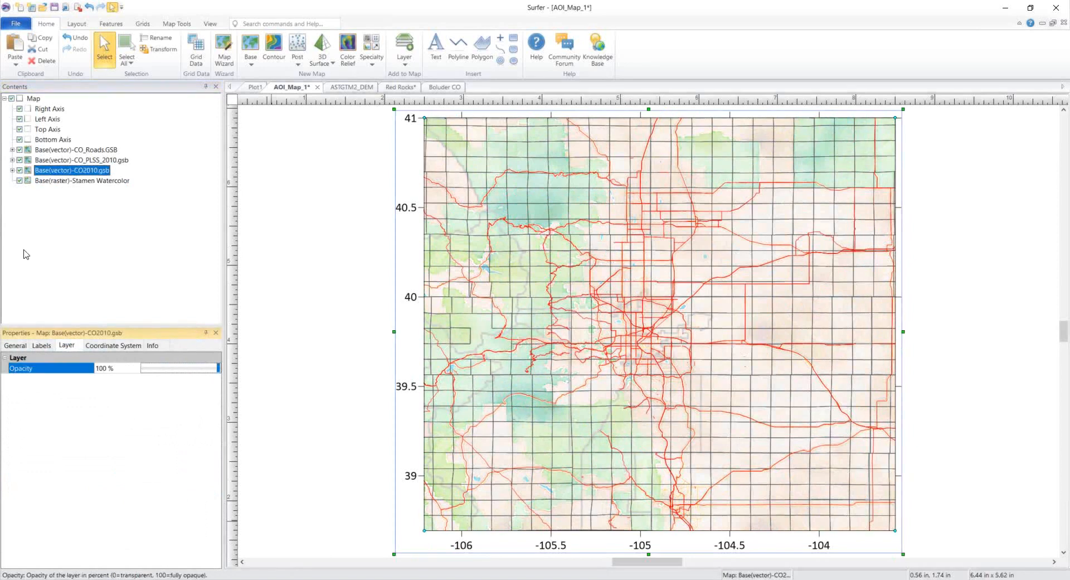
Step: Reselect CO2010.gsb, cancel the accidental rename, and set its fill foreground colour to Black
left_click(64, 170)
left_click(24, 345)
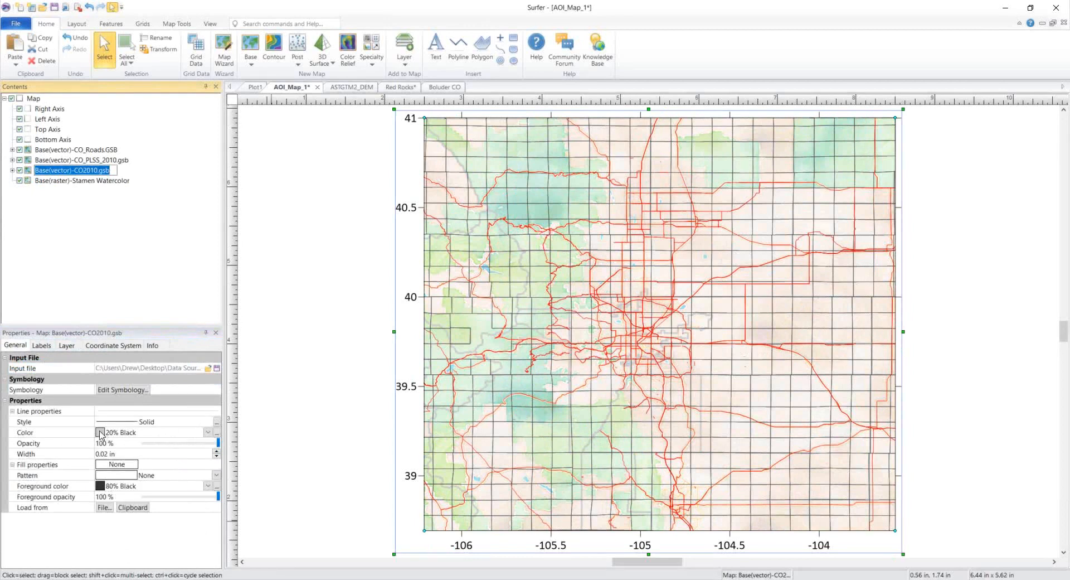
left_click(134, 321)
left_click(67, 347)
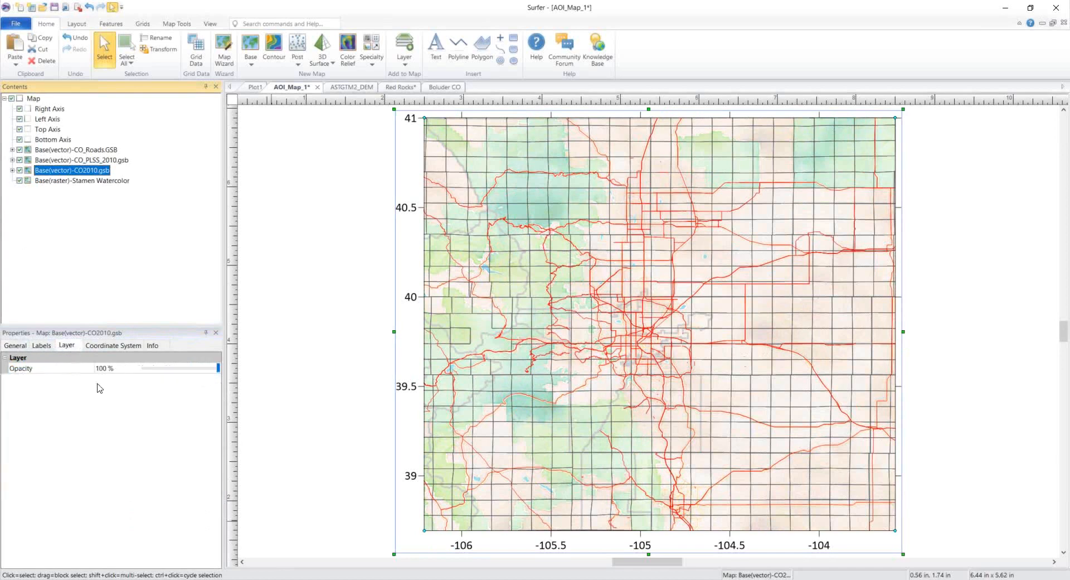
left_click(16, 346)
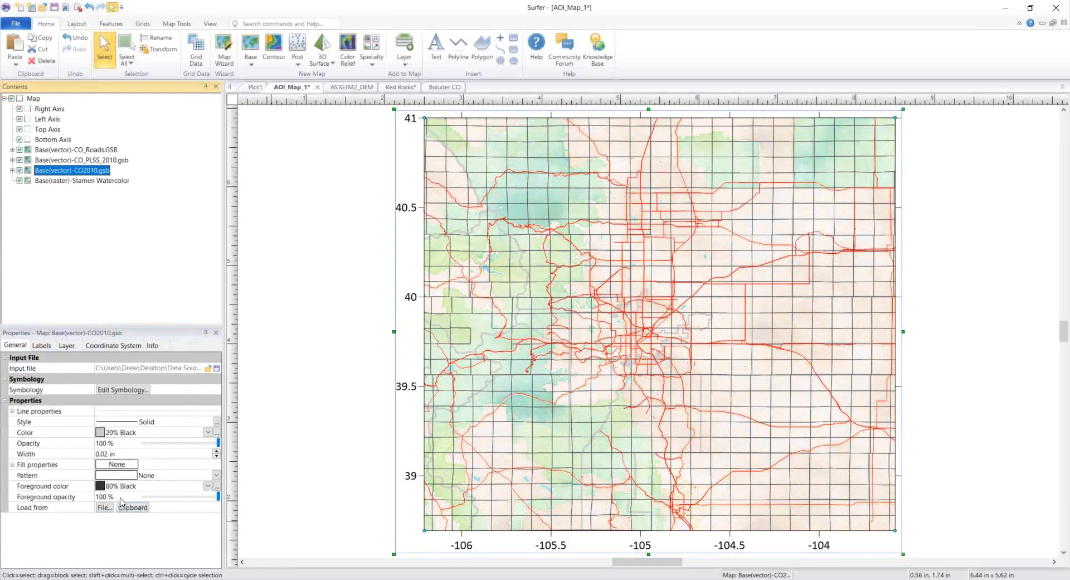
left_click(101, 487)
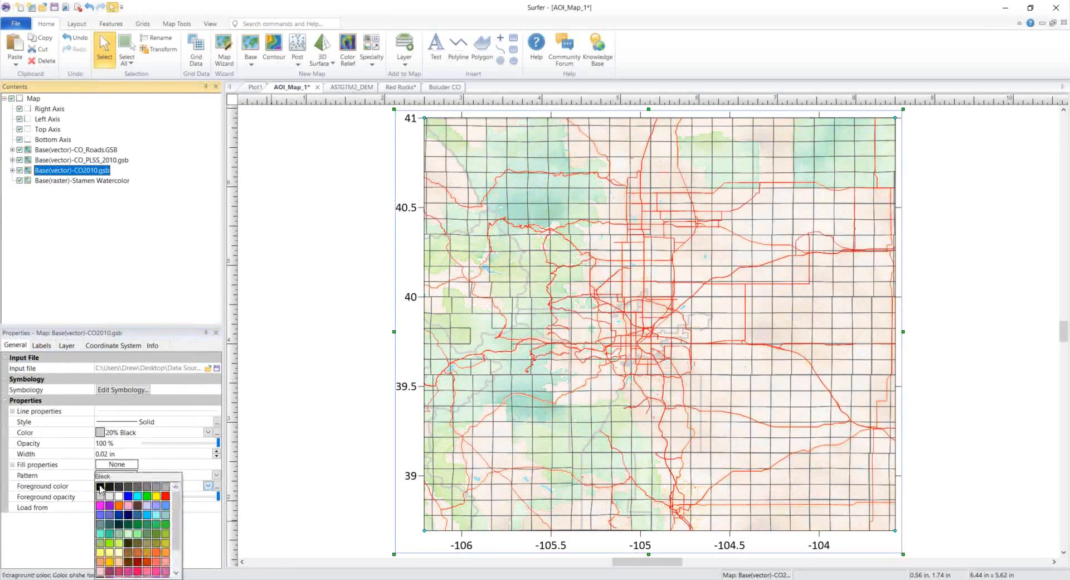
left_click(101, 489)
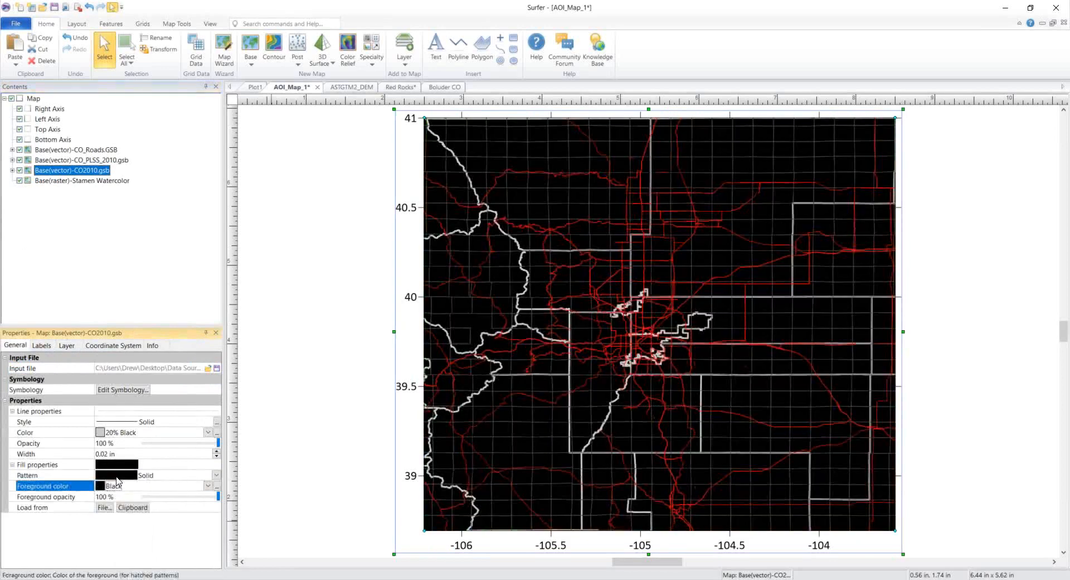
Step: Keep the CO2010 fill pattern None and darken its outlines to 60% Black
left_click(116, 475)
left_click(116, 477)
left_click(101, 432)
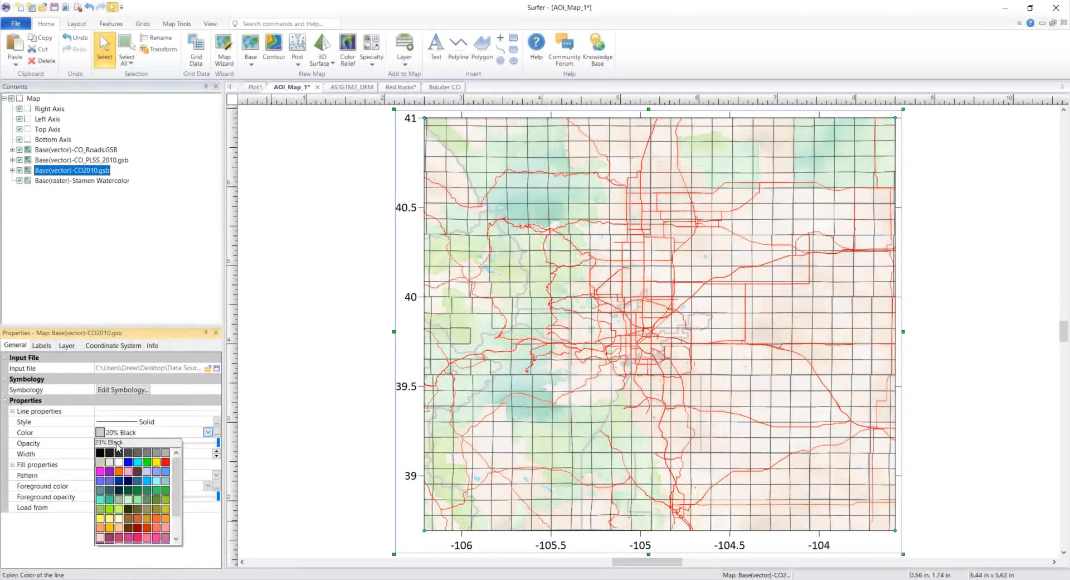
left_click(137, 457)
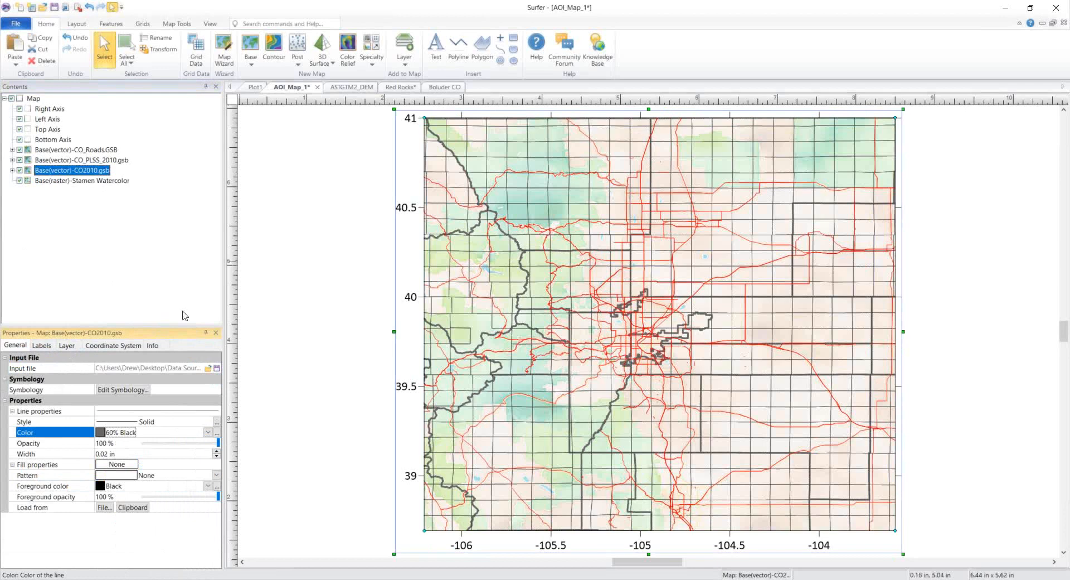
left_click(35, 99)
Step: Add a Worldwide Imagery > Global Imagery Layers base from server, downloaded at 1919 x 1680
right_click(34, 99)
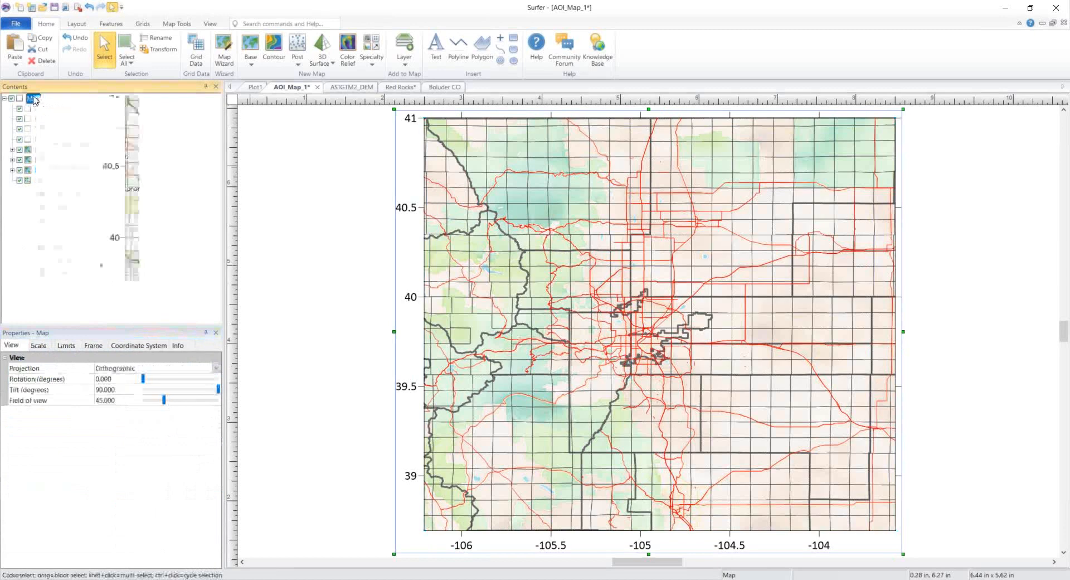
mouse_move(111, 239)
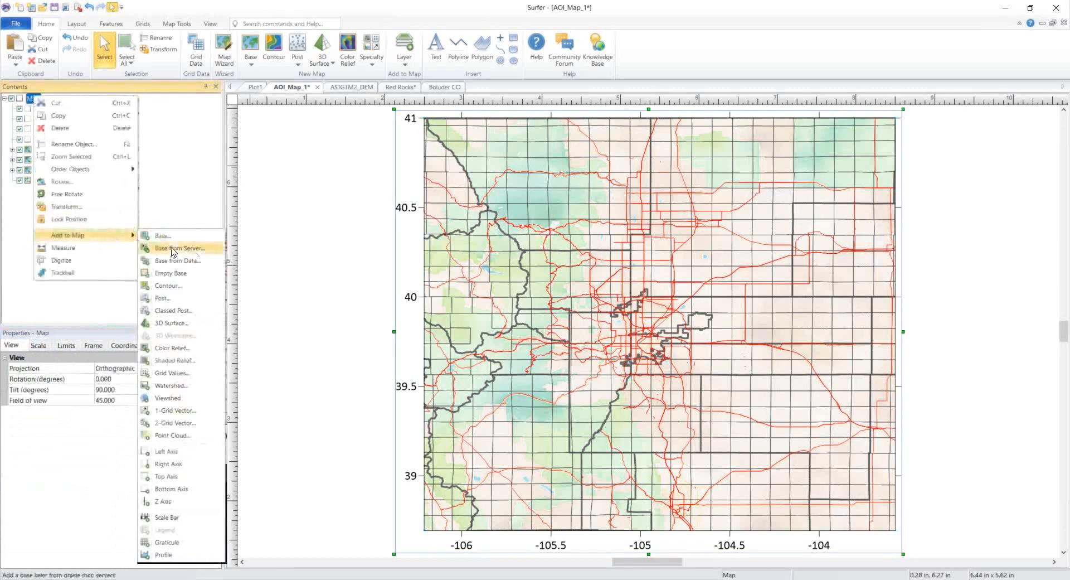
left_click(196, 250)
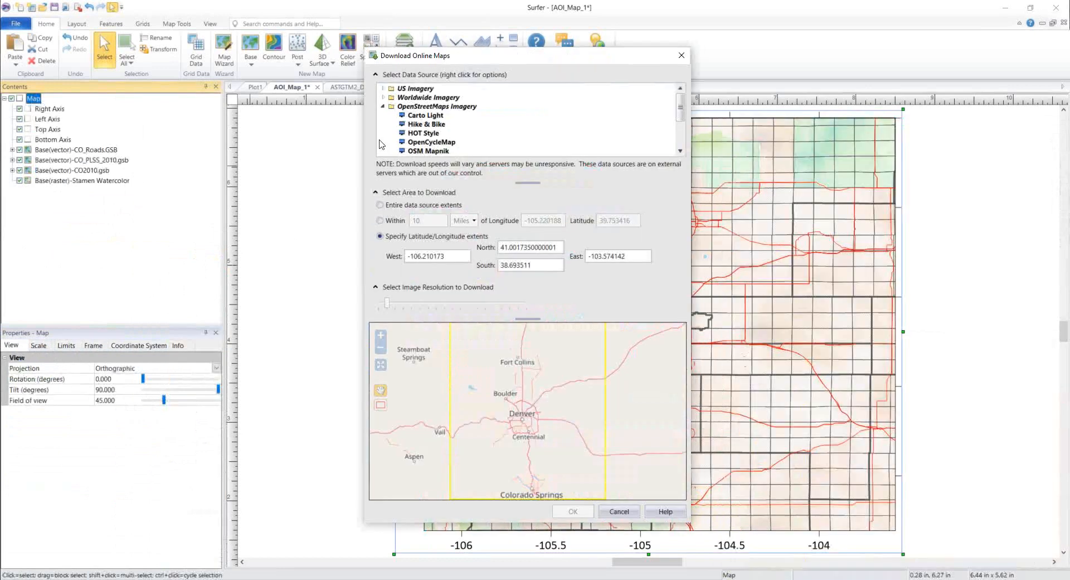
left_click(384, 97)
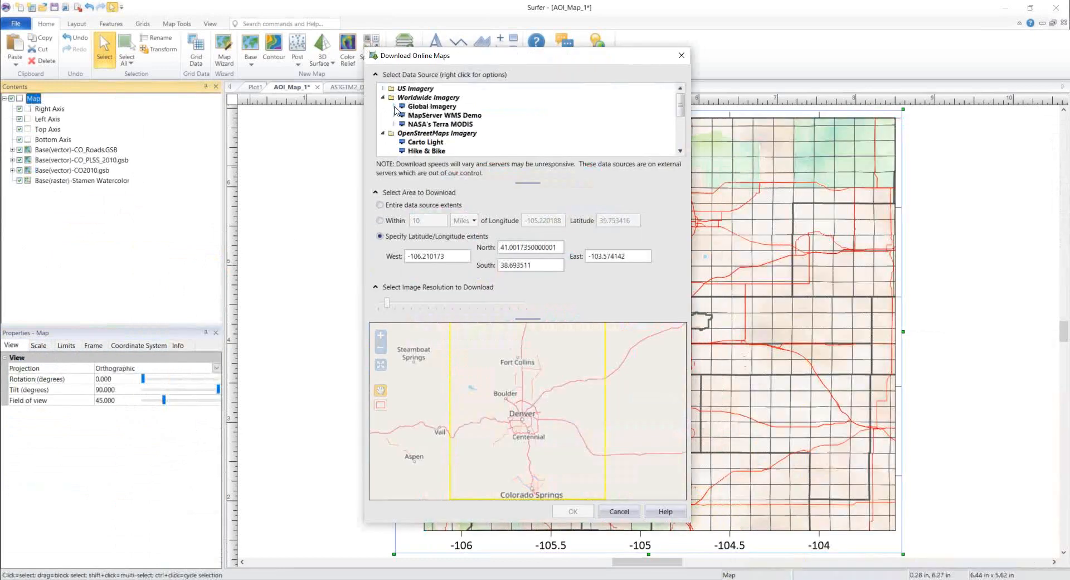
left_click(394, 107)
left_click(428, 115)
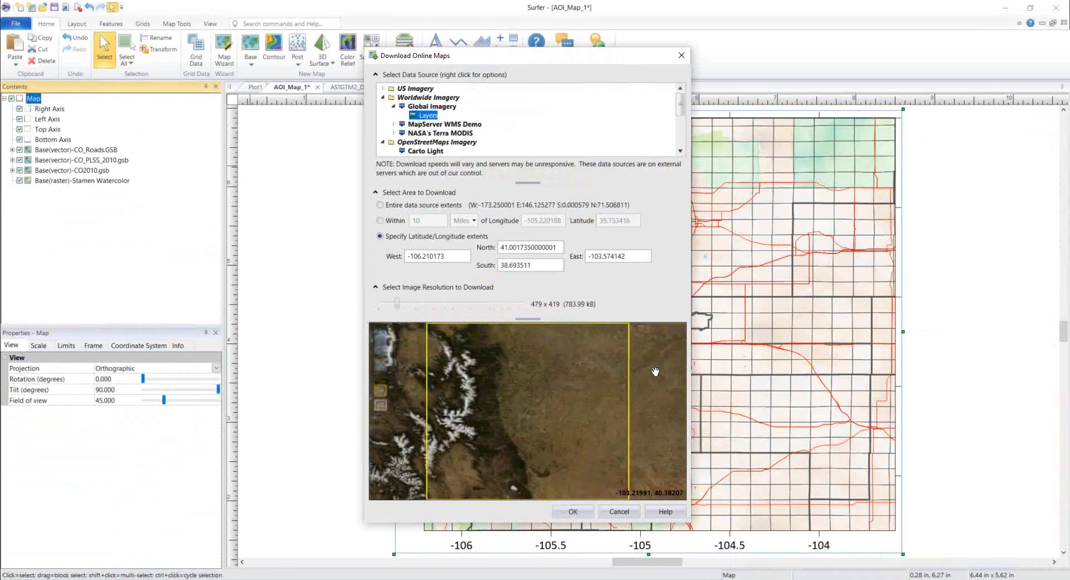
left_click(434, 304)
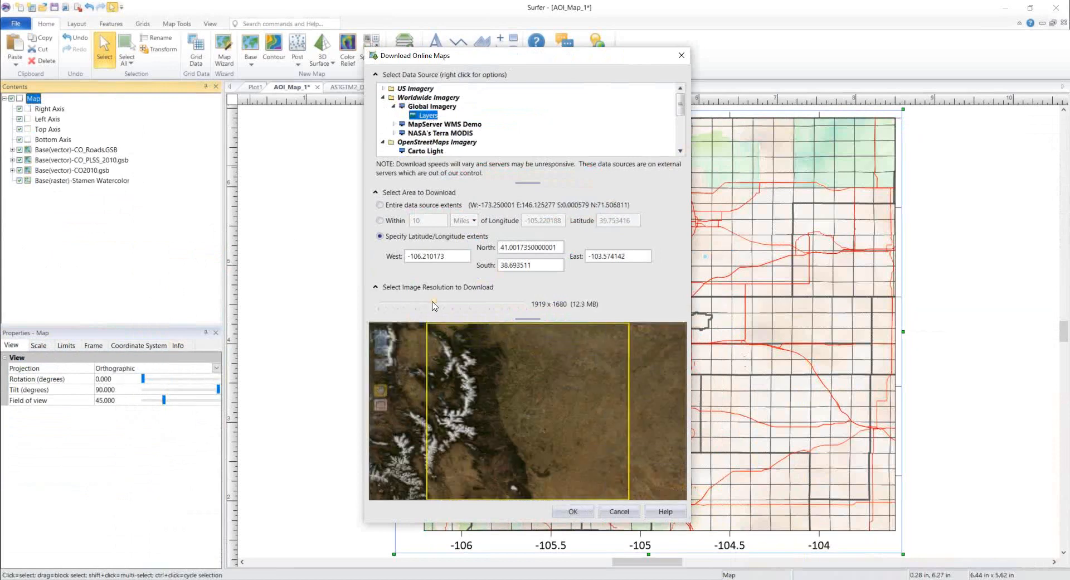
left_click(577, 512)
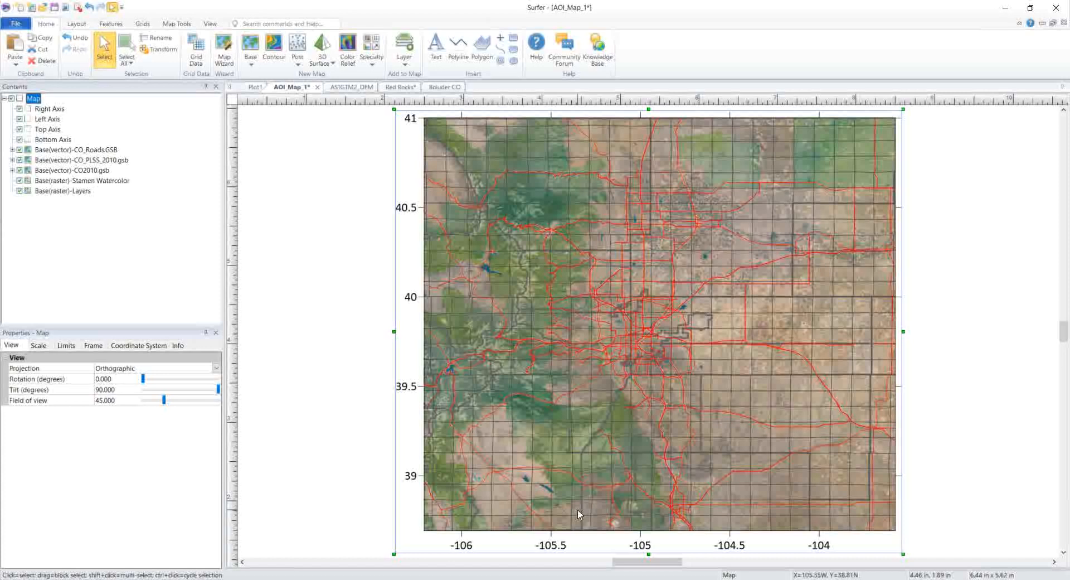
Step: Drop the Base(raster)-Stamen Watercolor layer's opacity to 21%
left_click(112, 181)
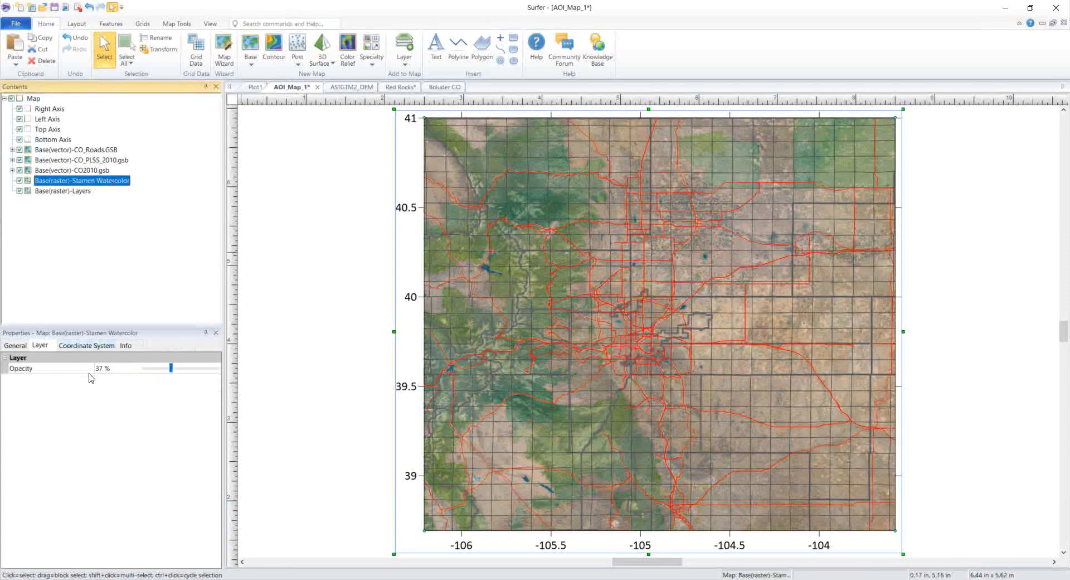
left_click(171, 370)
left_click_drag(170, 372, 159, 369)
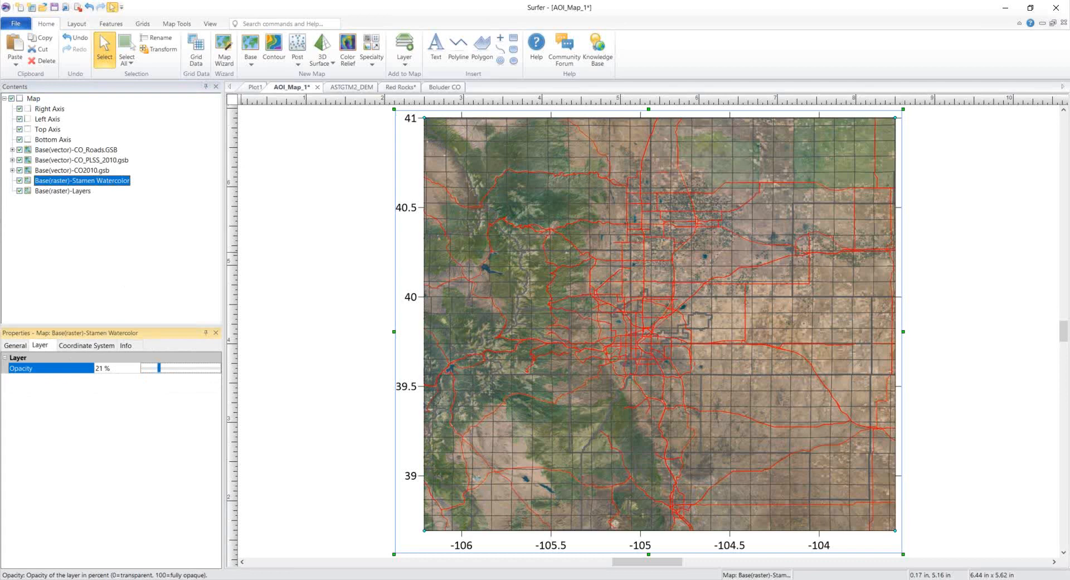
Step: Switch from Surfer to the browser and maximize its diva-gis.org window
key("alt+Tab")
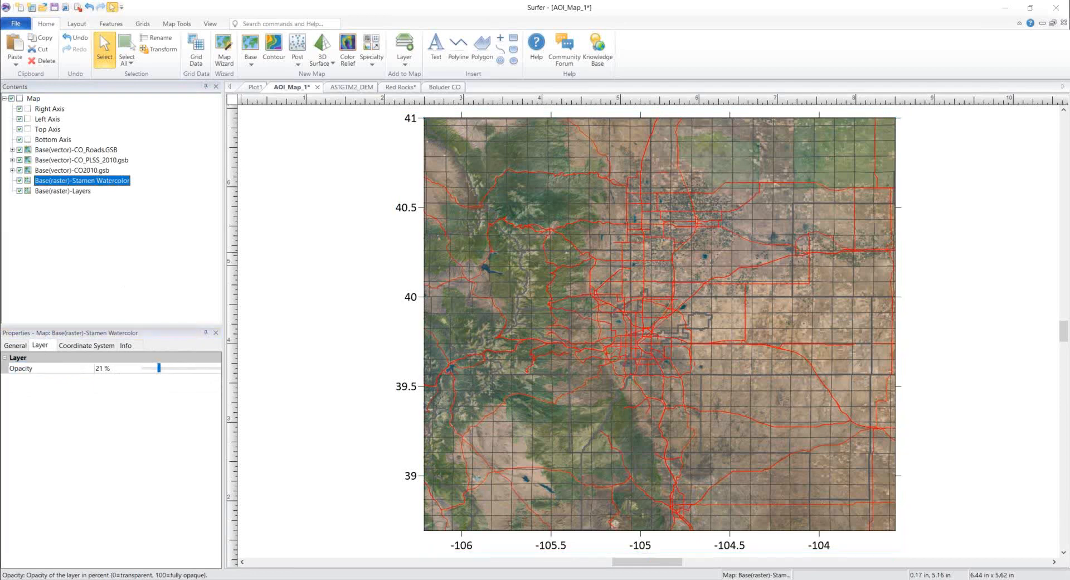
left_click_drag(63, 380, 541, 1)
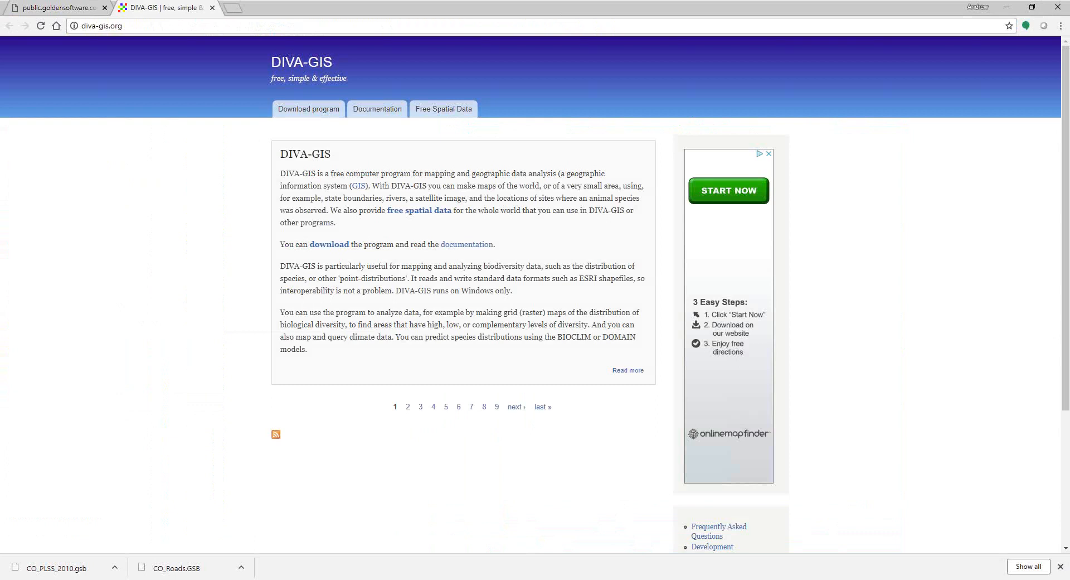
key("alt+Tab")
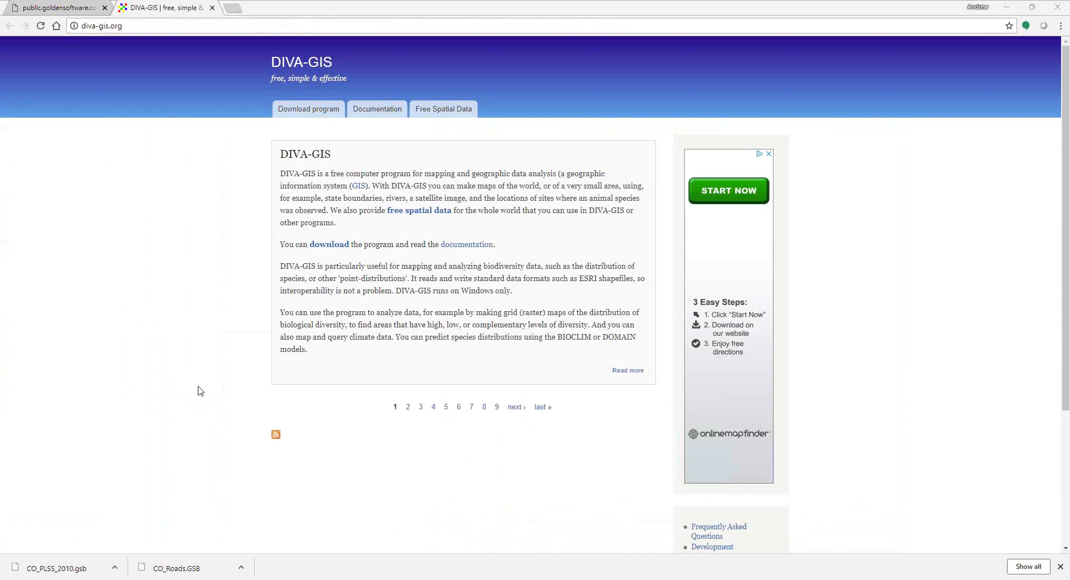
Step: Go to diva-gis.org/Data and browse the country-level, global, climate and elevation sources
left_click(440, 114)
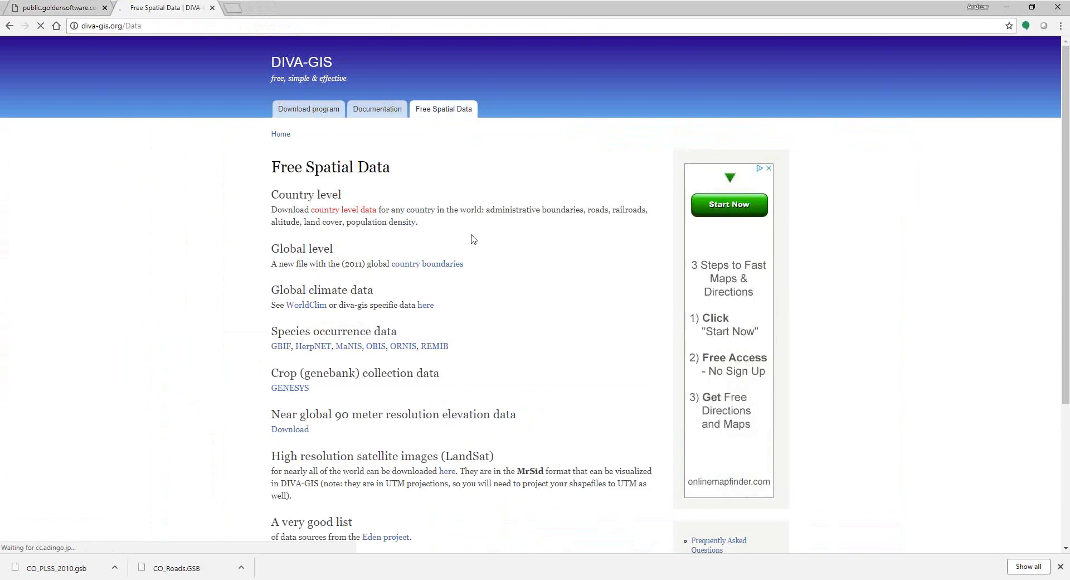
scroll(312, 181, "down", 1)
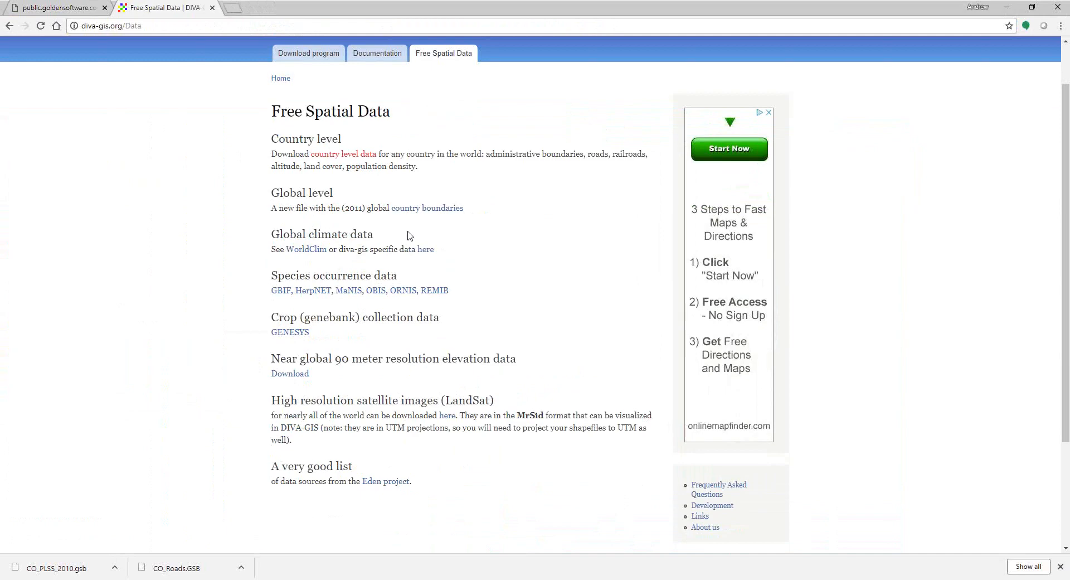
scroll(407, 235, "down", 1)
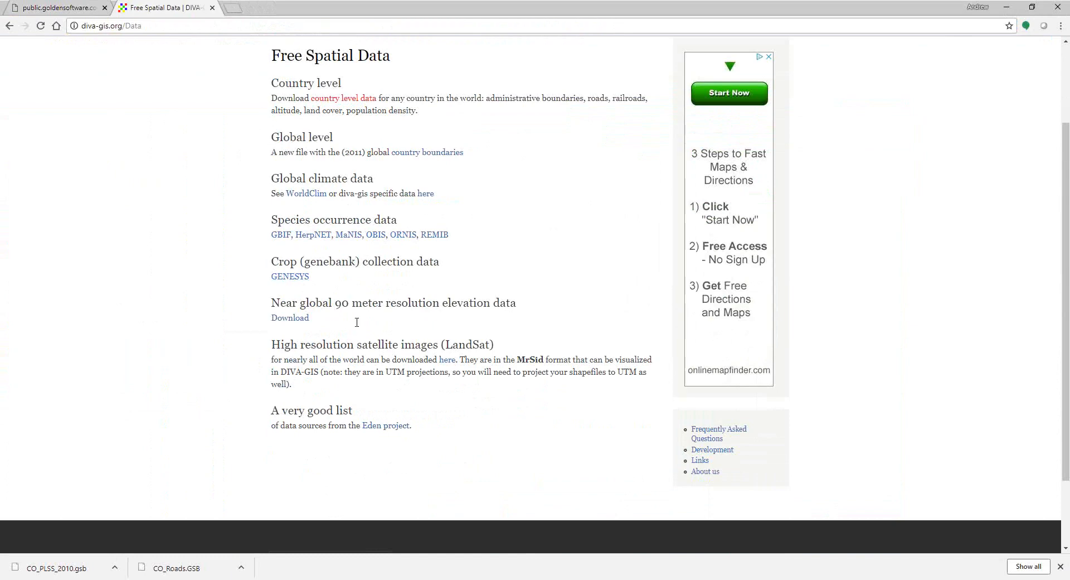
scroll(356, 327, "up", 2)
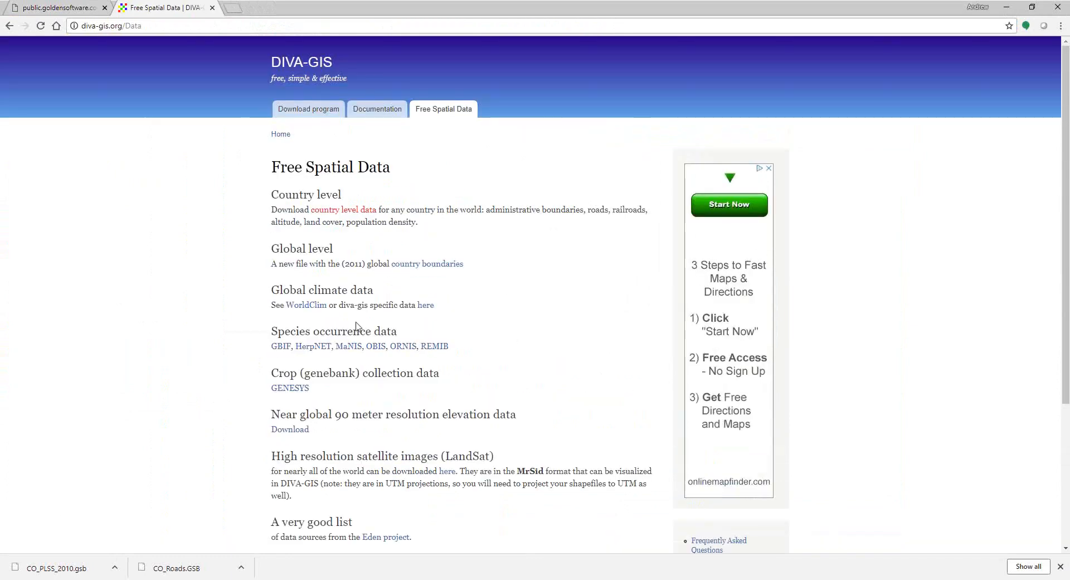
Step: Follow the 'country level data' link and scroll through the Sources table
left_click(337, 216)
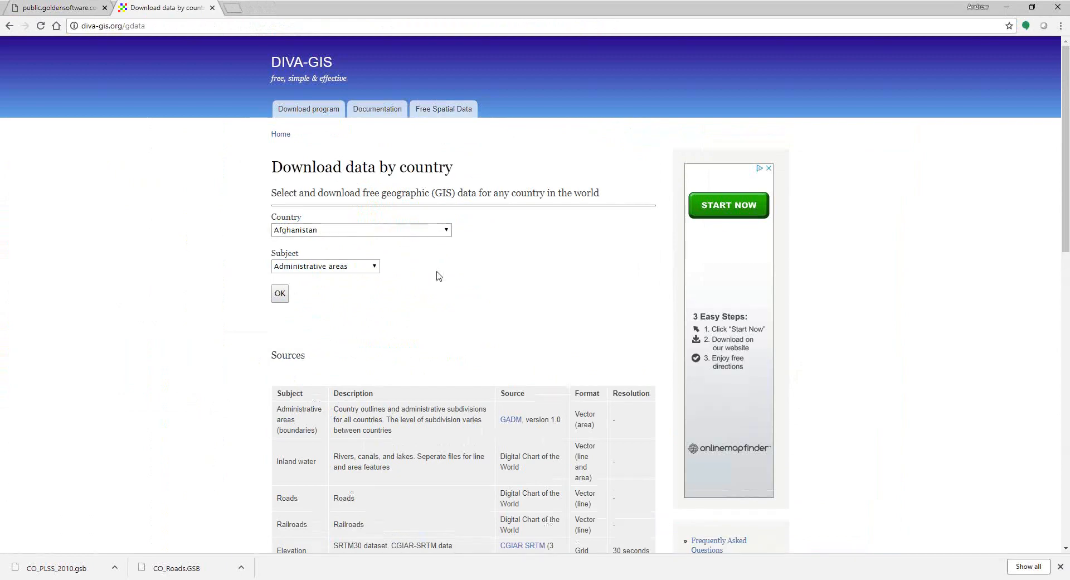
scroll(439, 276, "down", 3)
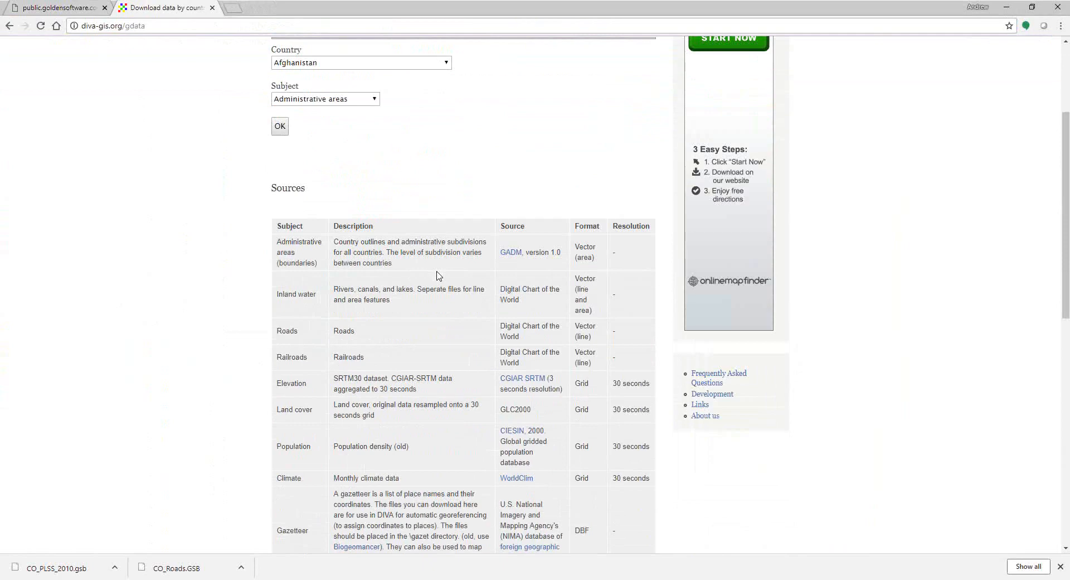
scroll(439, 275, "down", 1)
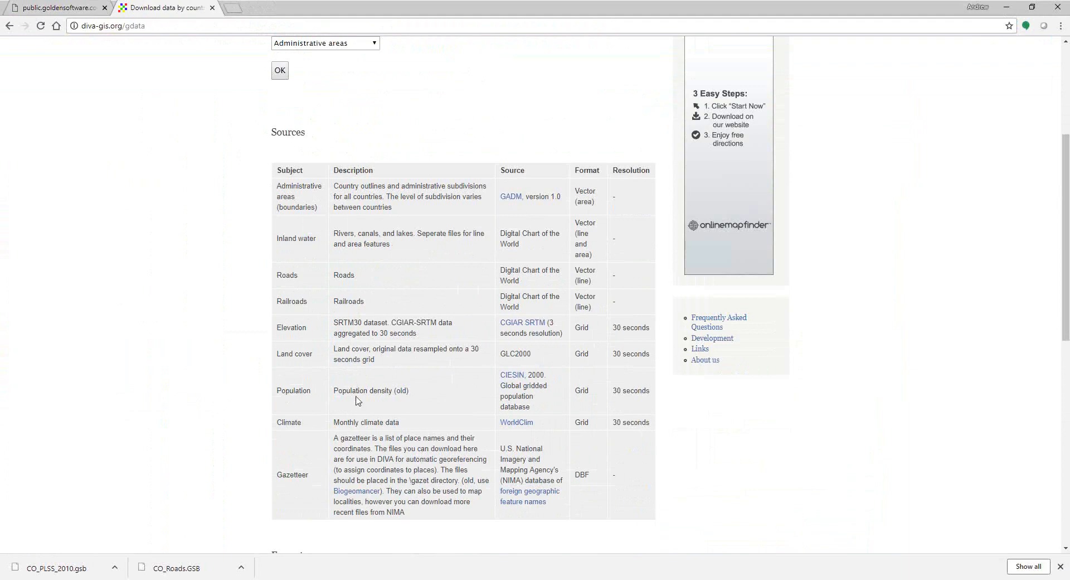
scroll(358, 401, "down", 1)
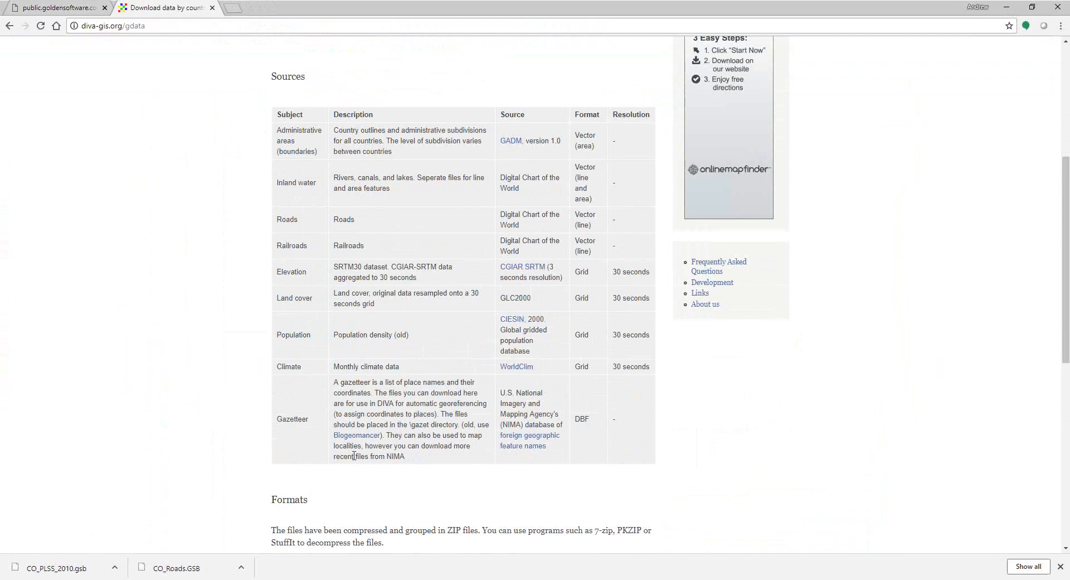
scroll(354, 456, "up", 5)
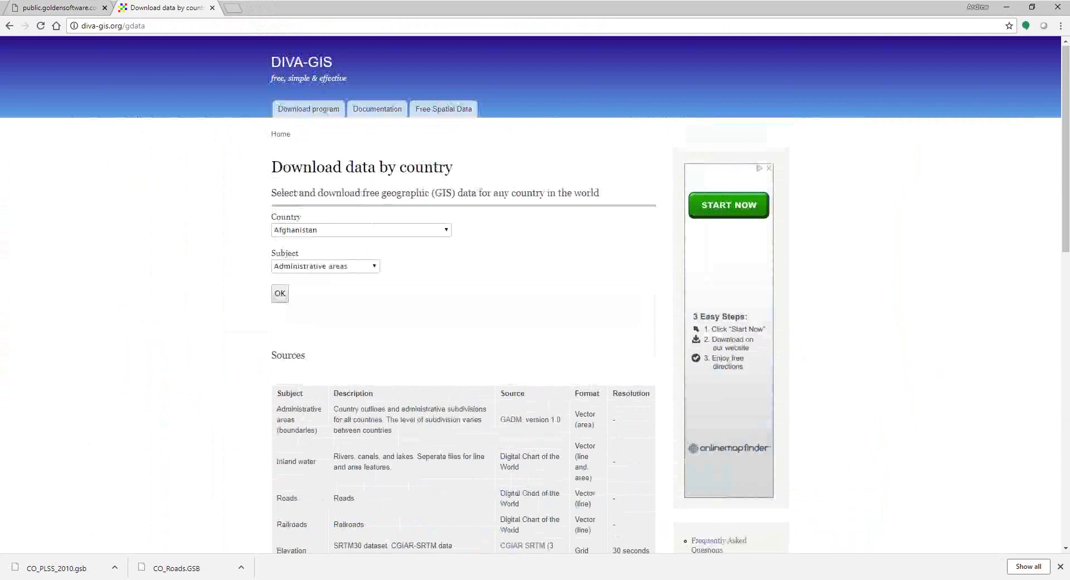
Step: Download the DIVA-GIS Inland water data for the United States (USA_wat.zip)
left_click(446, 232)
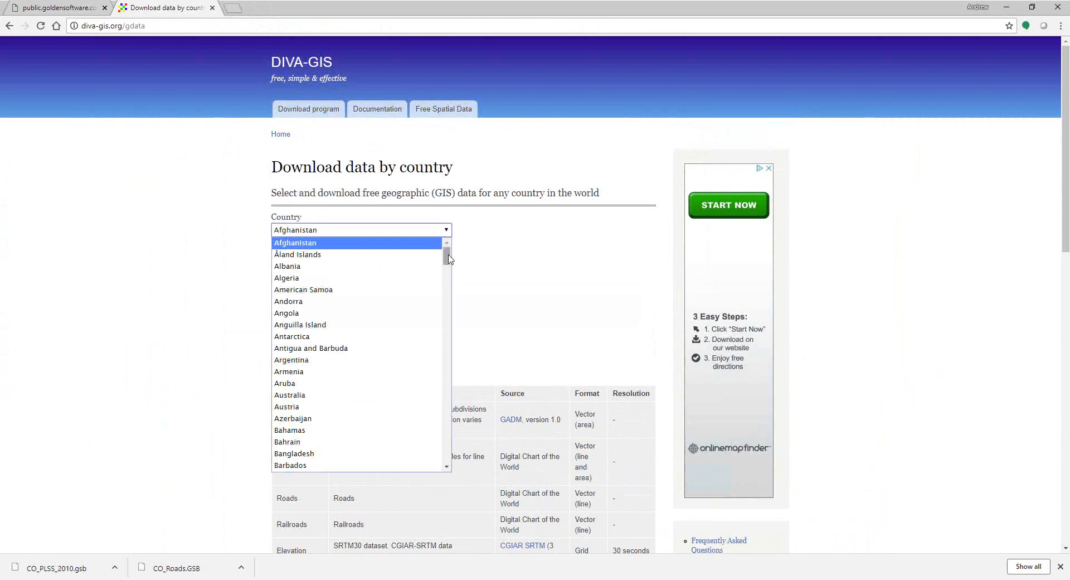
left_click_drag(448, 257, 429, 450)
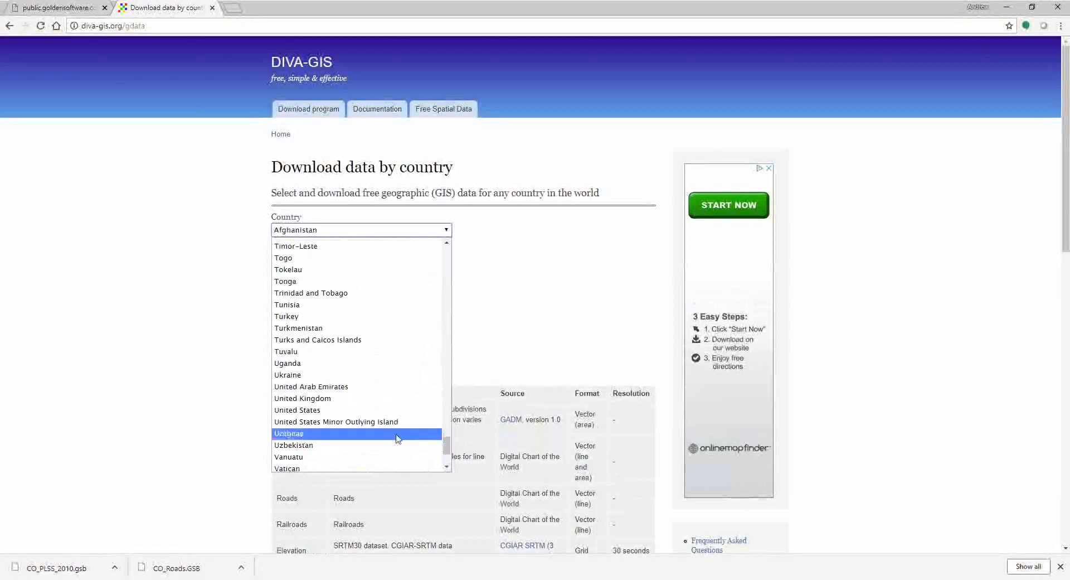
left_click(317, 410)
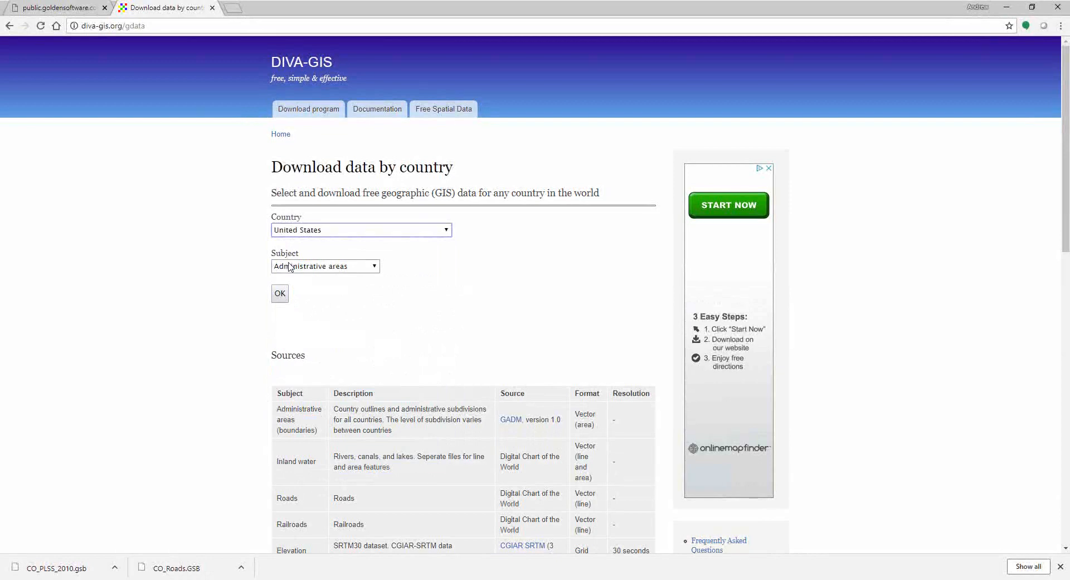
left_click(376, 269)
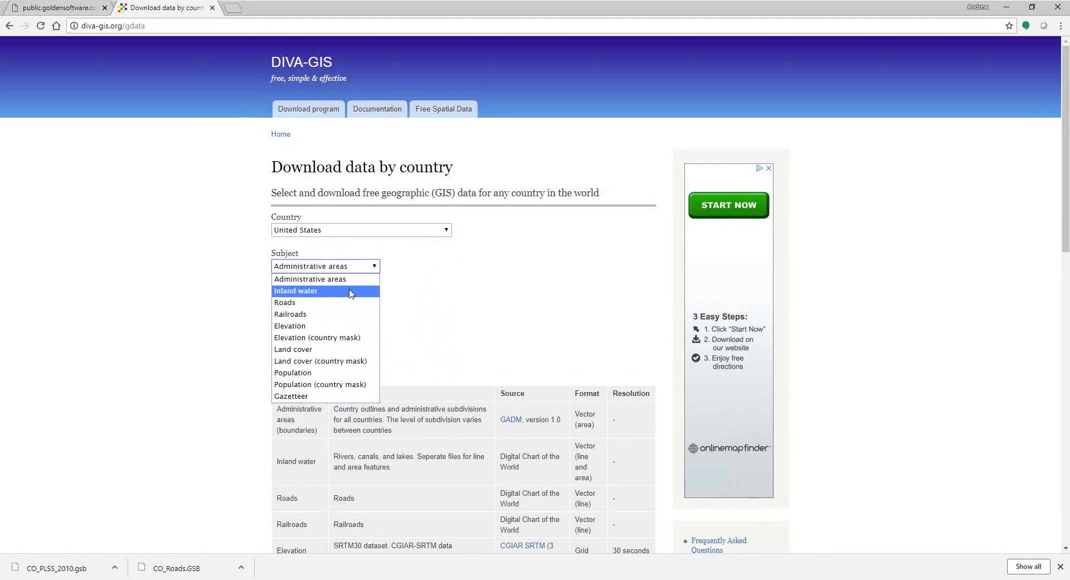
left_click(350, 292)
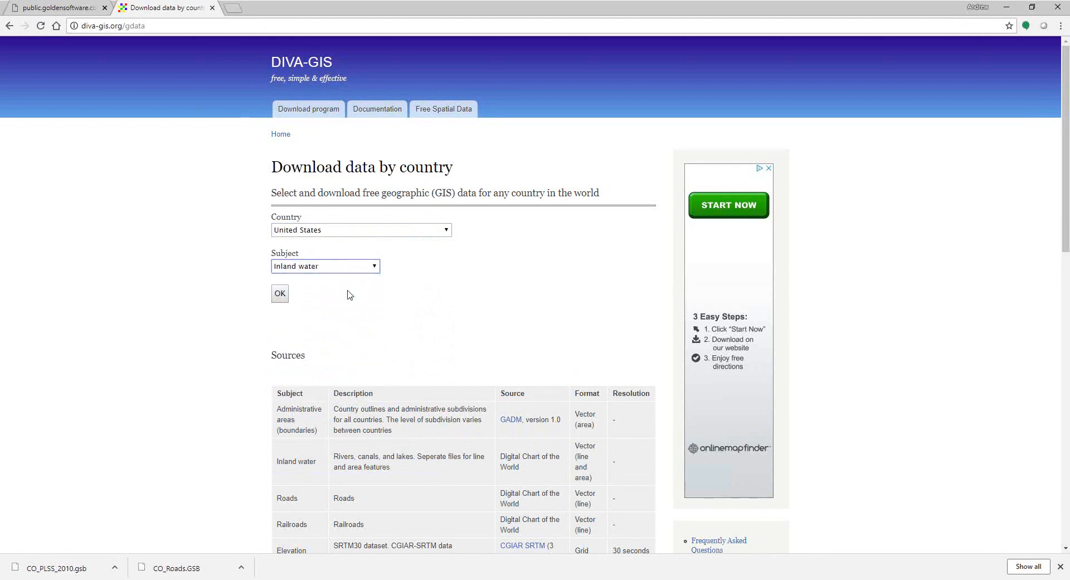
left_click(282, 295)
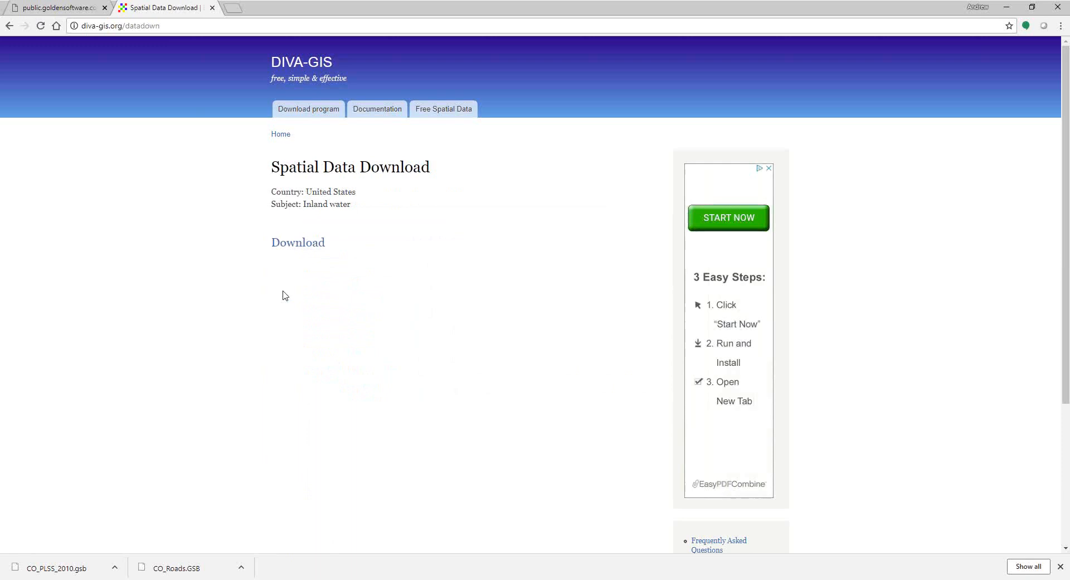
left_click(306, 248)
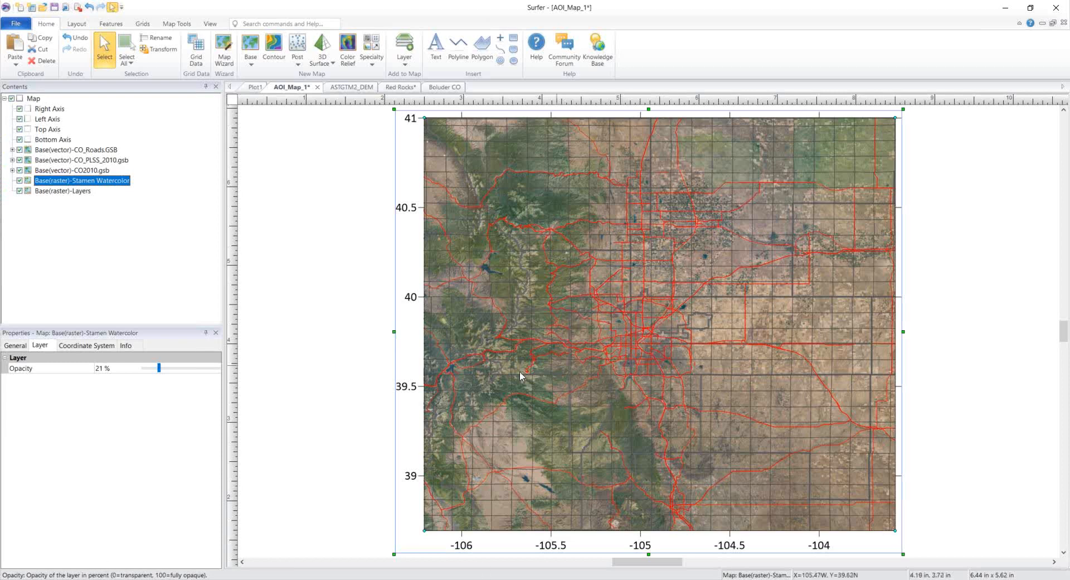
Step: Add DIVA-GIS\USA_water_areas_dcw.shp as a base layer, keeping the current map limits
left_click(32, 98)
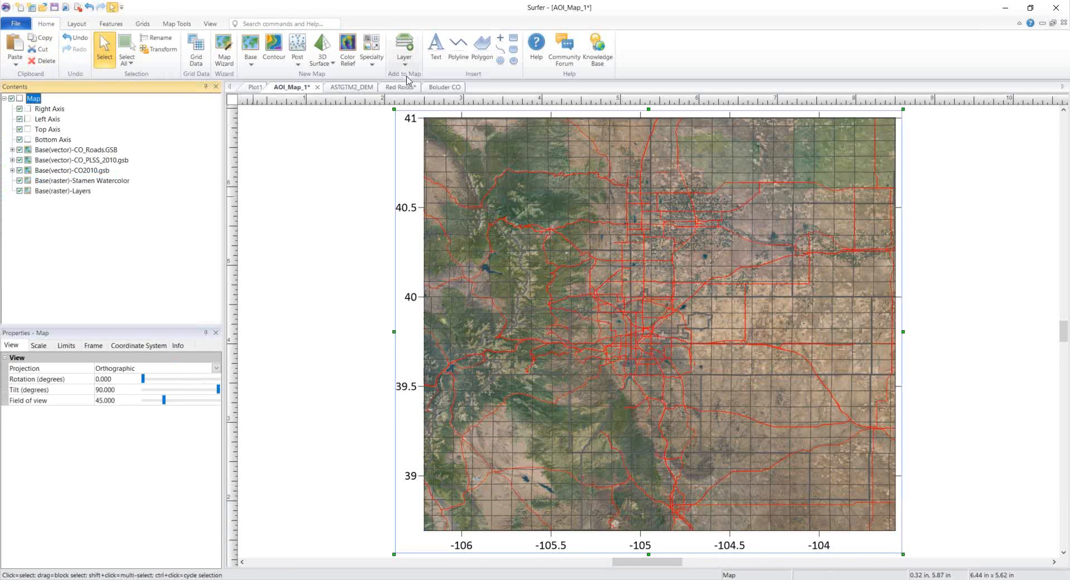
left_click(405, 53)
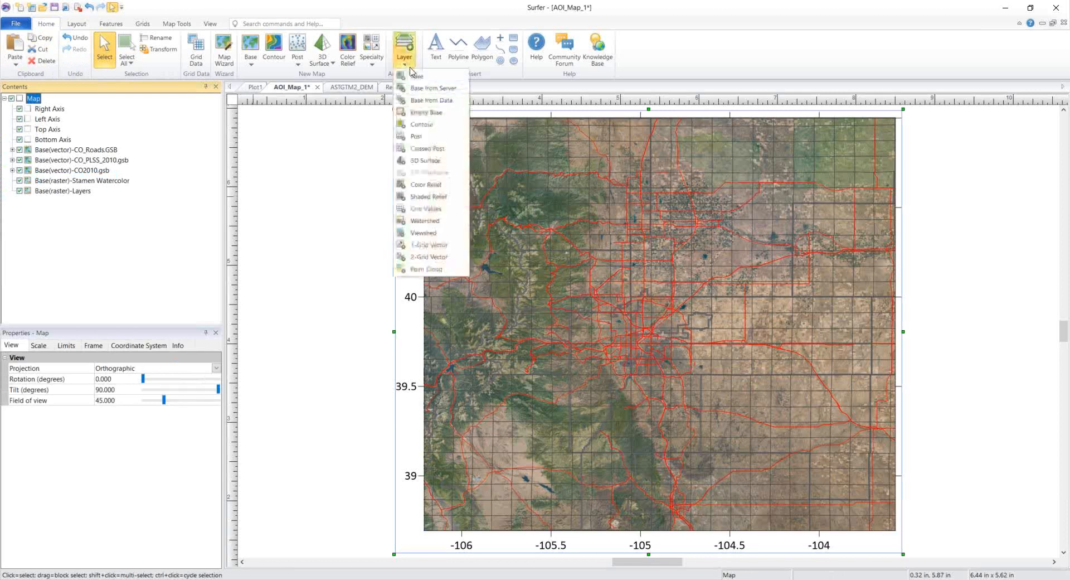
left_click(444, 79)
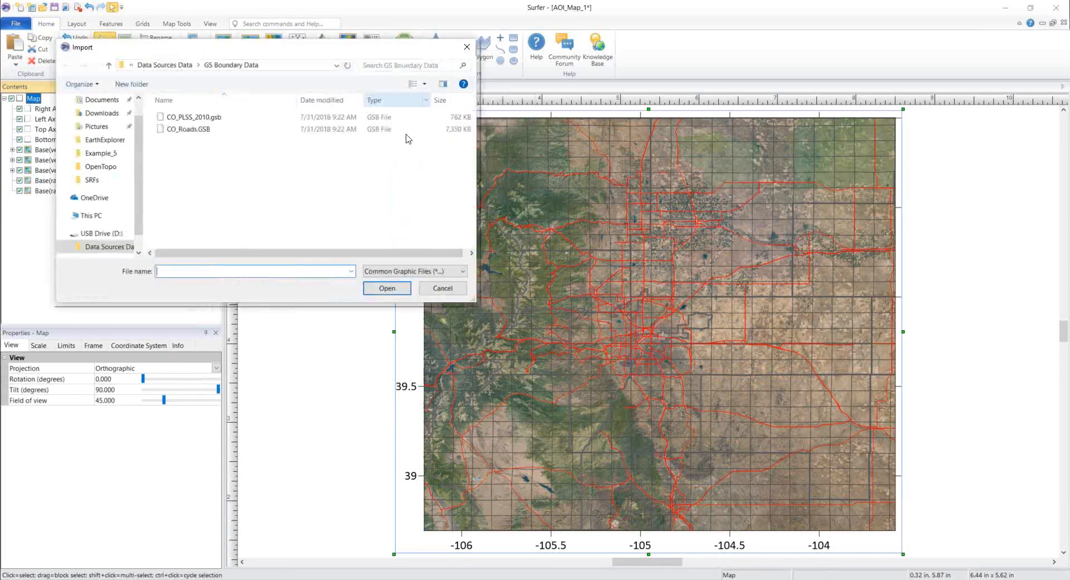
left_click(109, 66)
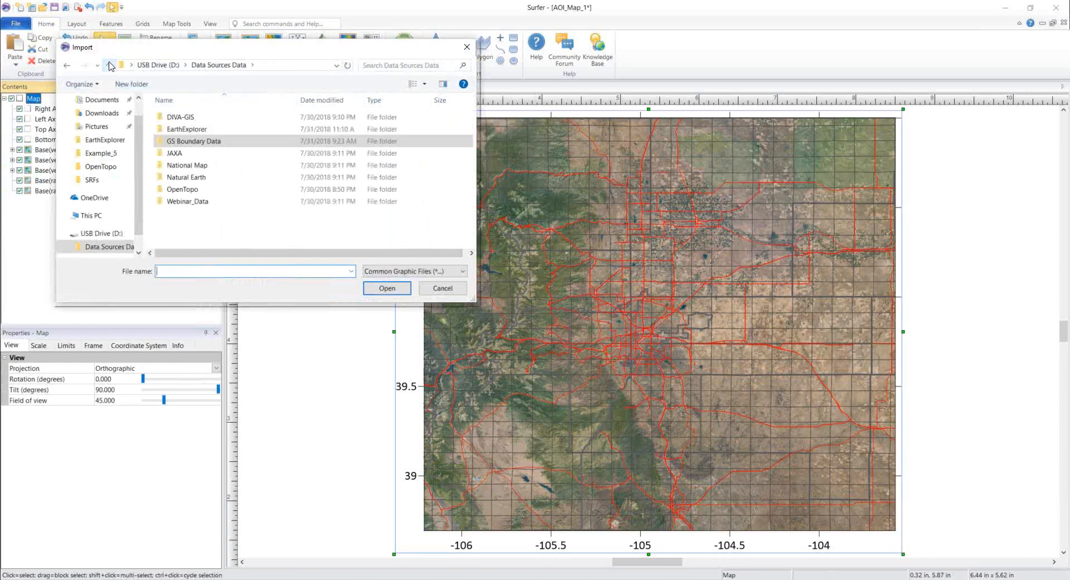
double_click(192, 117)
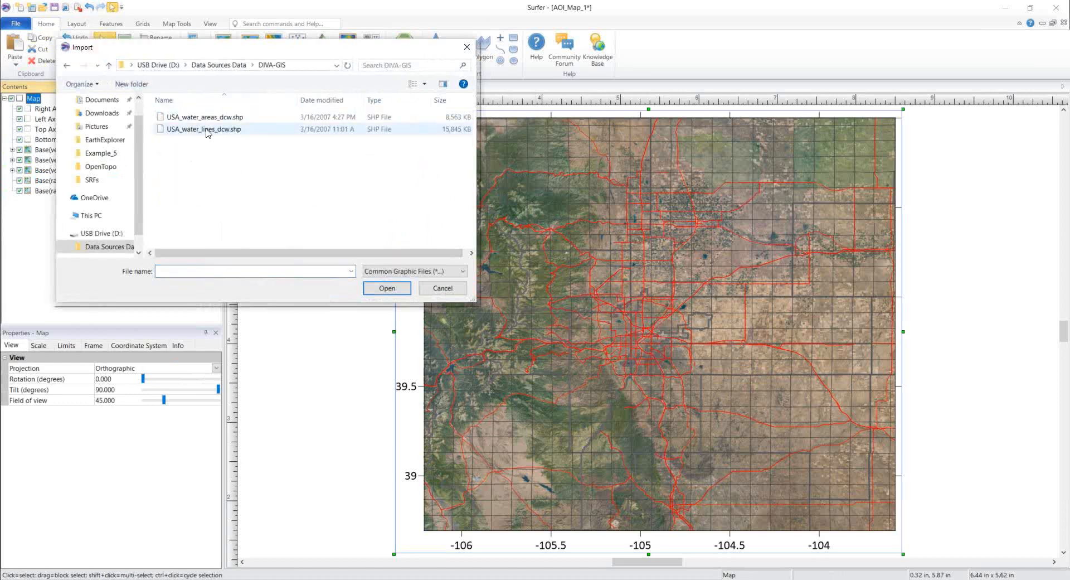
key("Down")
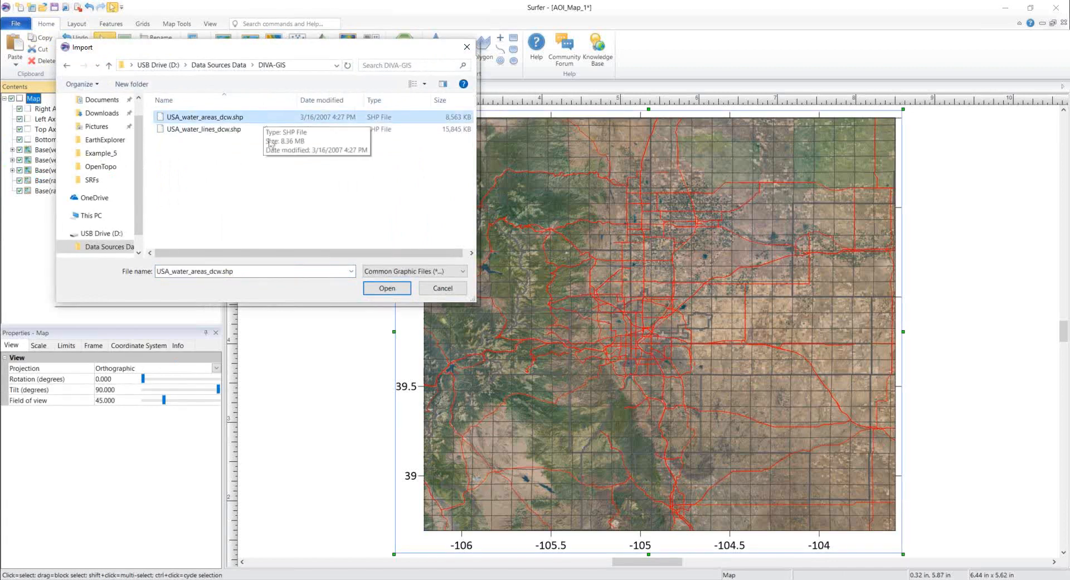
left_click(387, 288)
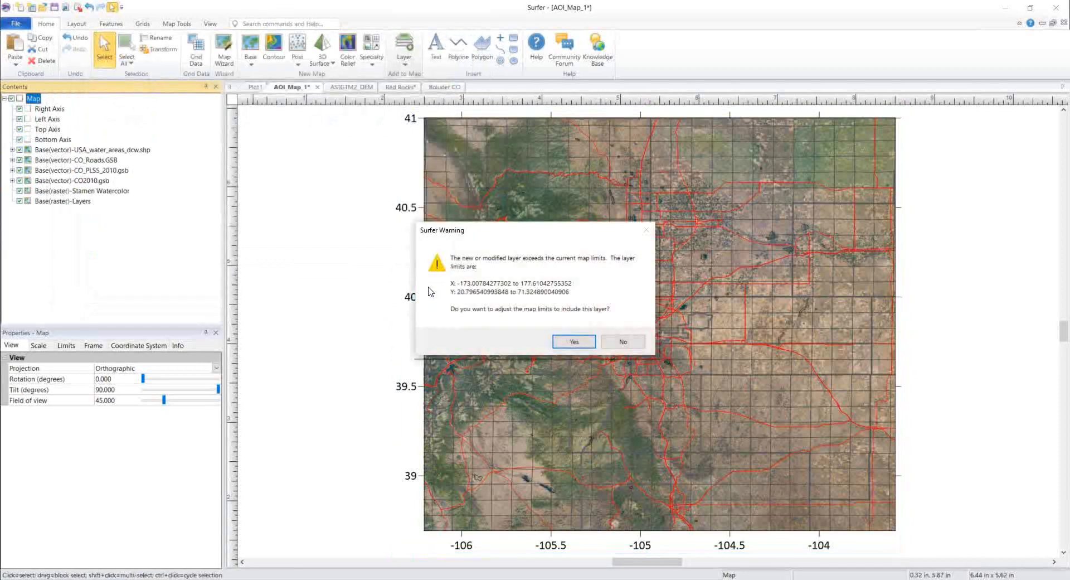
left_click(622, 342)
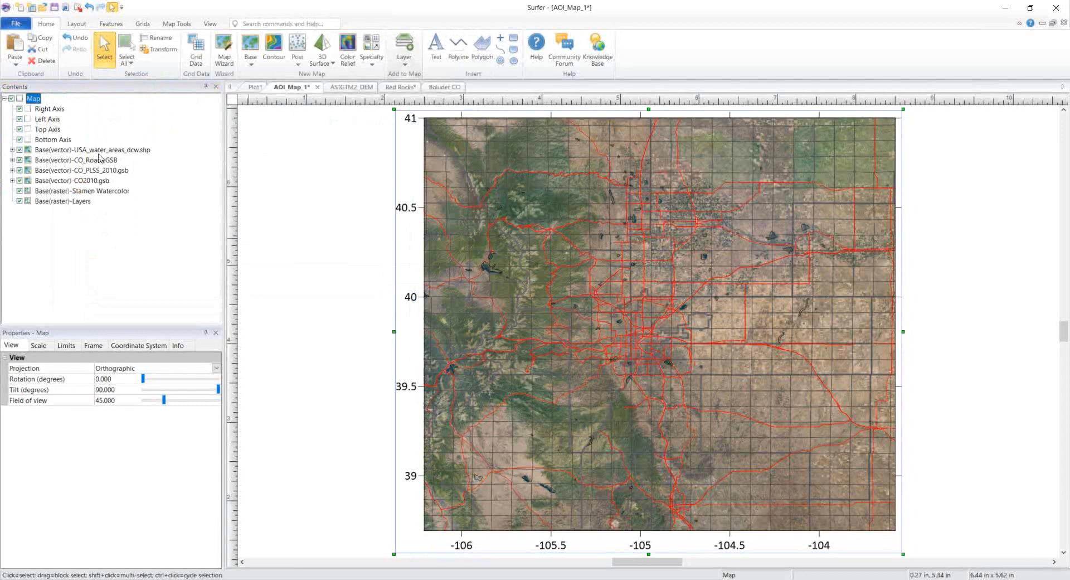
Step: Fill the water areas layer with a solid Sky Blue pattern
left_click(146, 150)
left_click(15, 345)
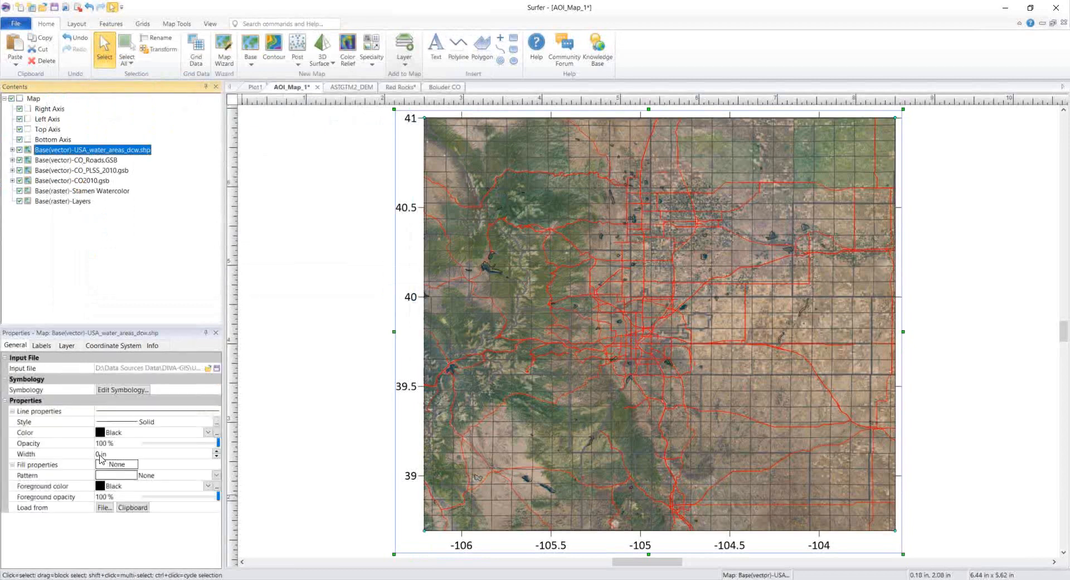
left_click(125, 478)
left_click(109, 469)
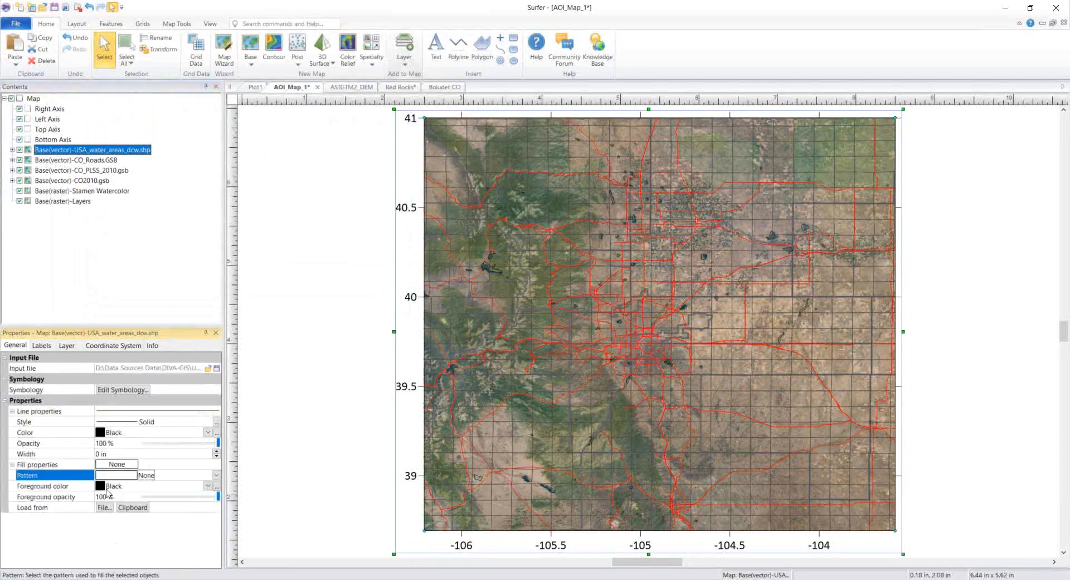
left_click(104, 489)
left_click(138, 495)
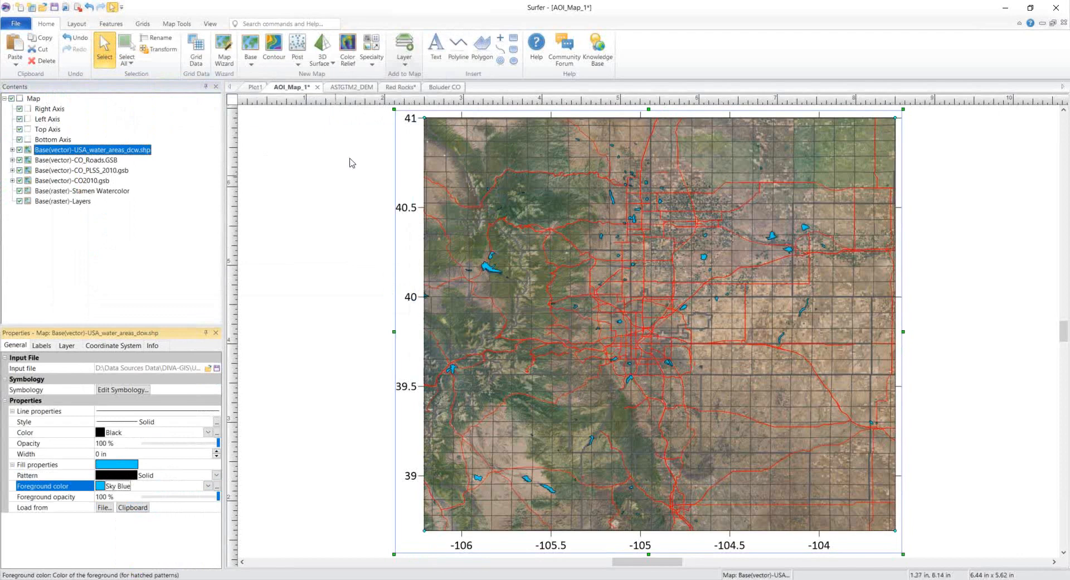
left_click(405, 61)
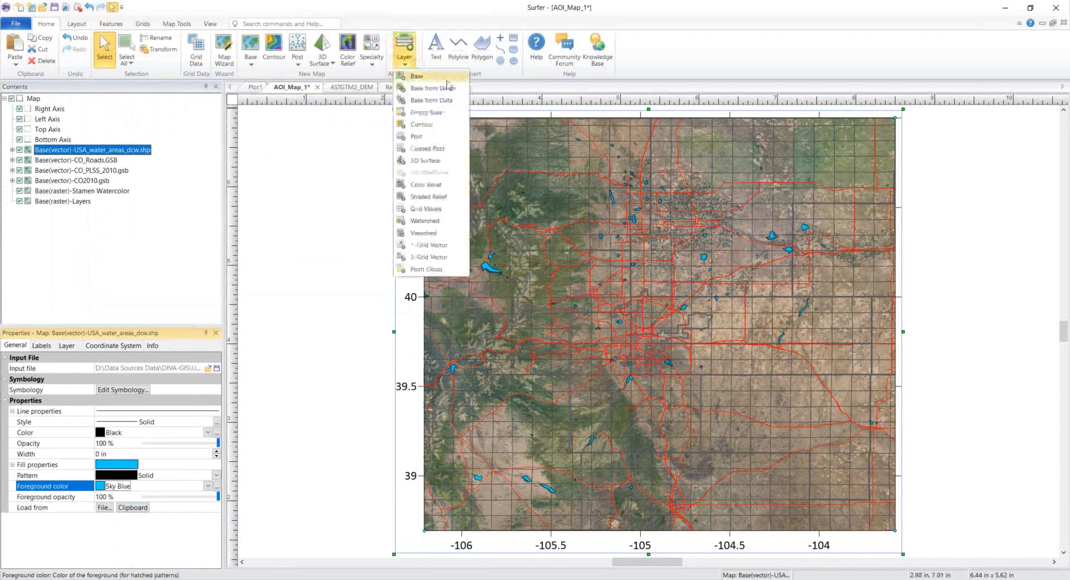
Step: Add USA_water_lines_dcw.shp as a base layer without changing limits, with Sky Blue lines
left_click(445, 82)
left_click(223, 130)
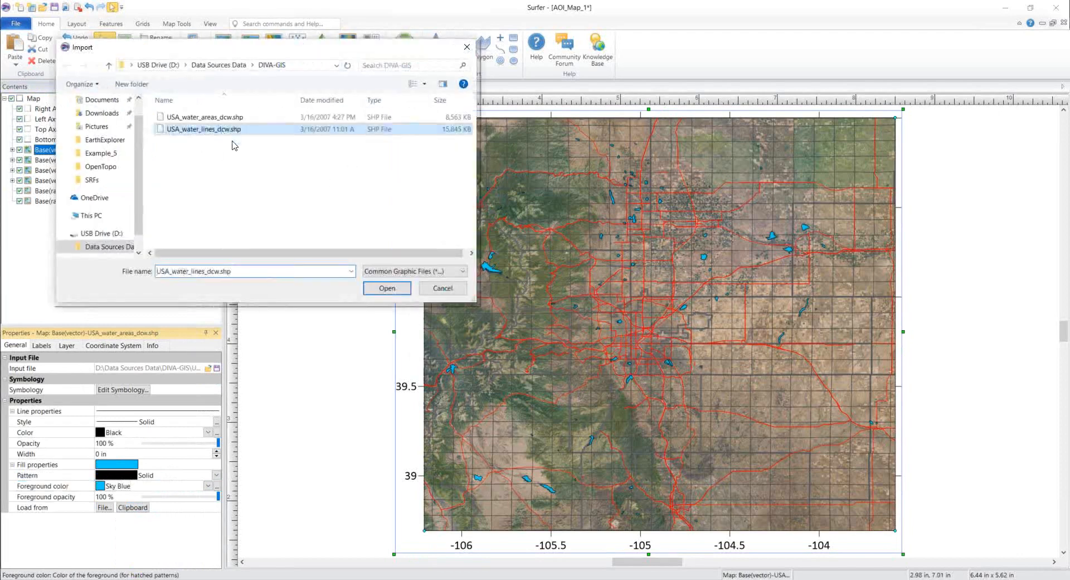
left_click(387, 290)
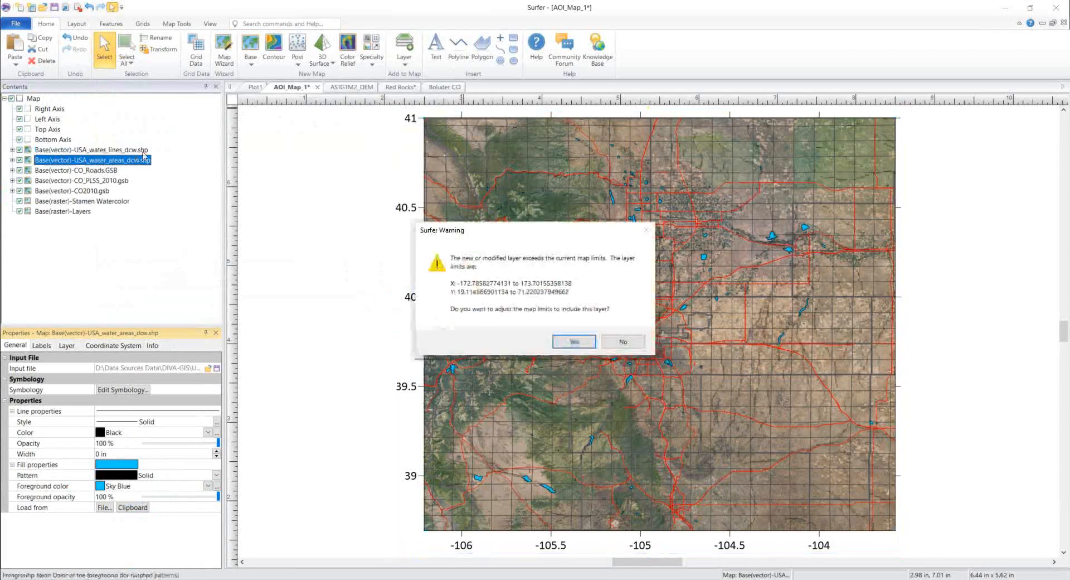
left_click(642, 346)
left_click(111, 149)
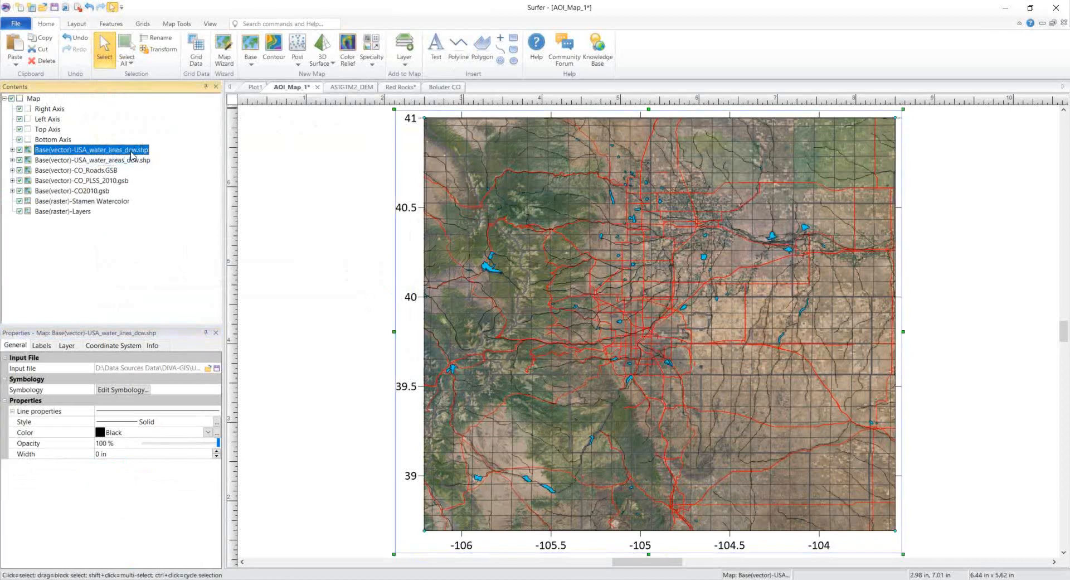
left_click(107, 433)
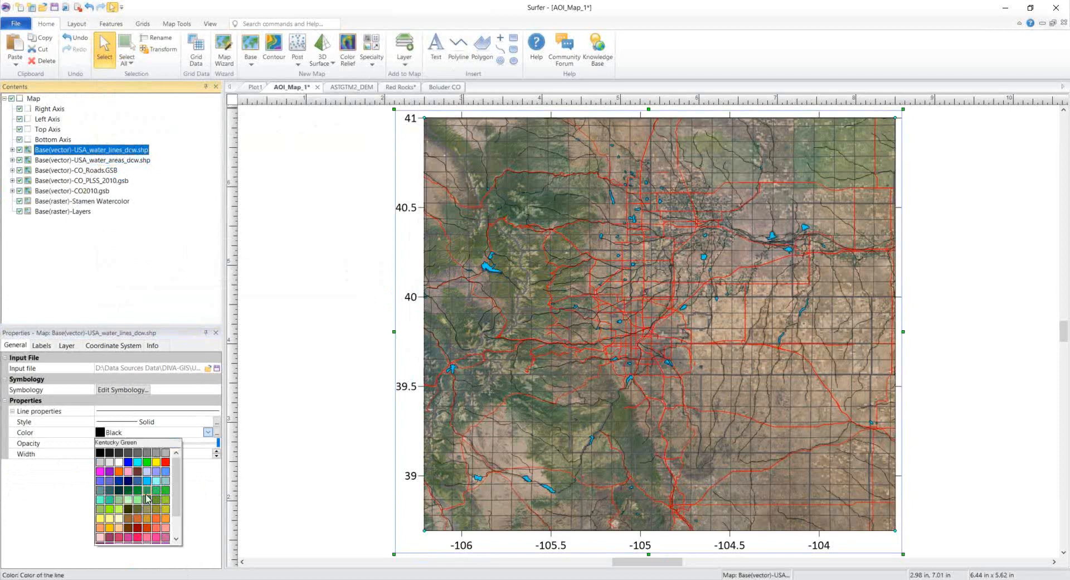
left_click(147, 482)
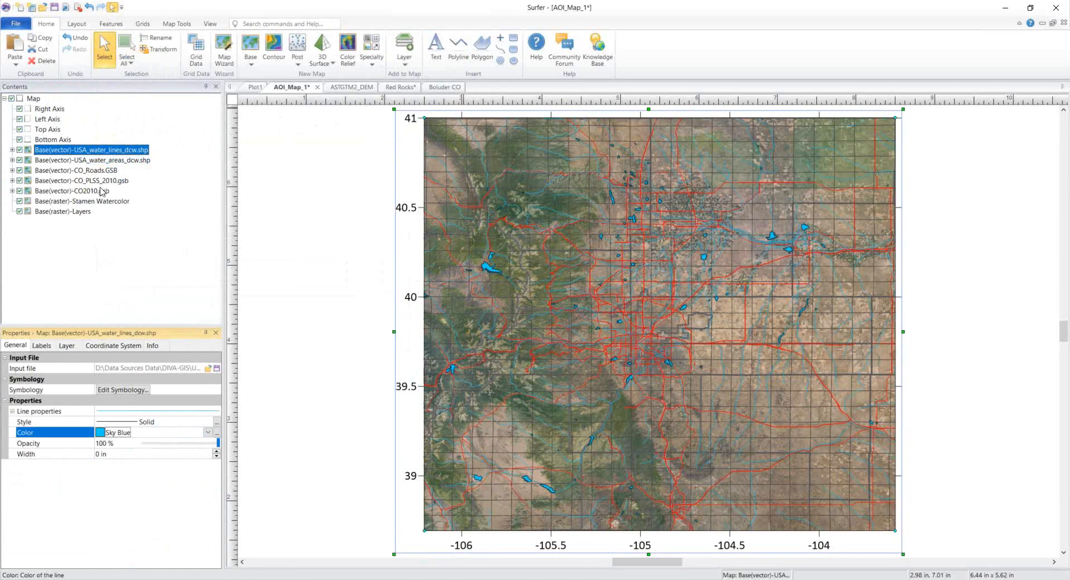
Step: Hide the CO_PLSS_2010 grid layer and switch to the browser showing Natural Earth
left_click(19, 183)
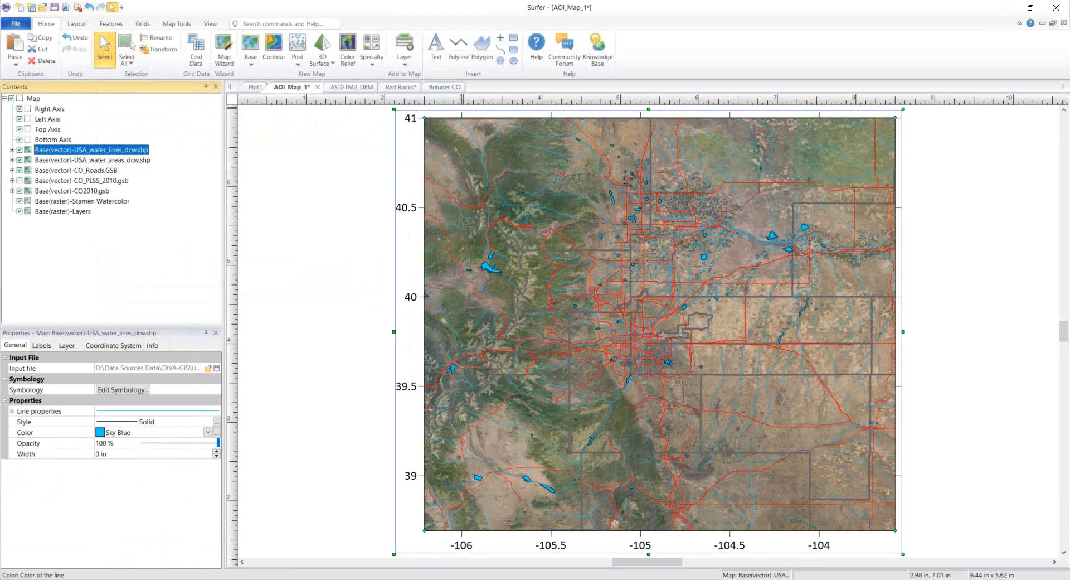
key("alt+Tab")
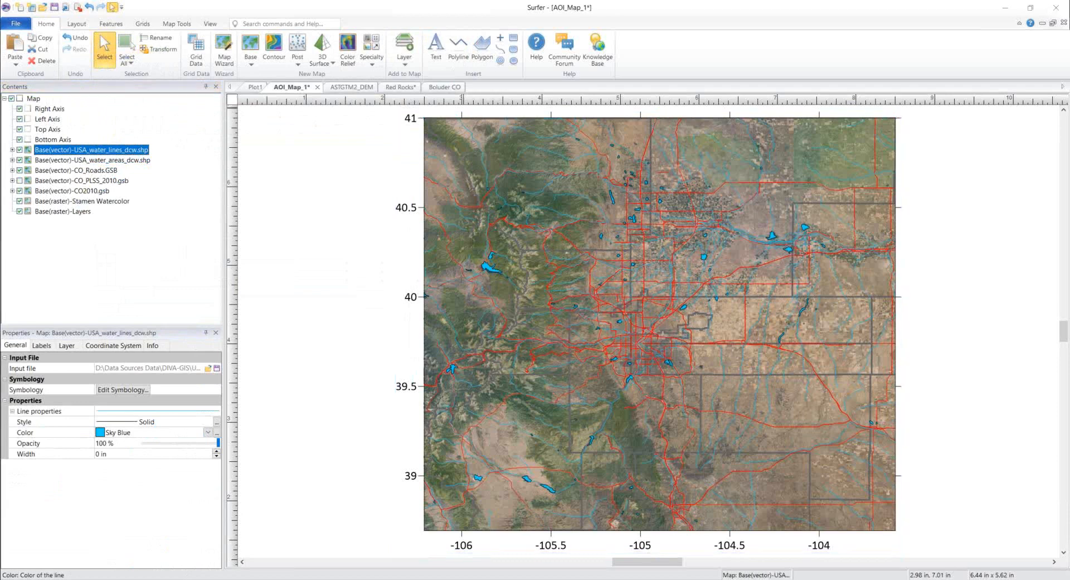
key("alt+Tab")
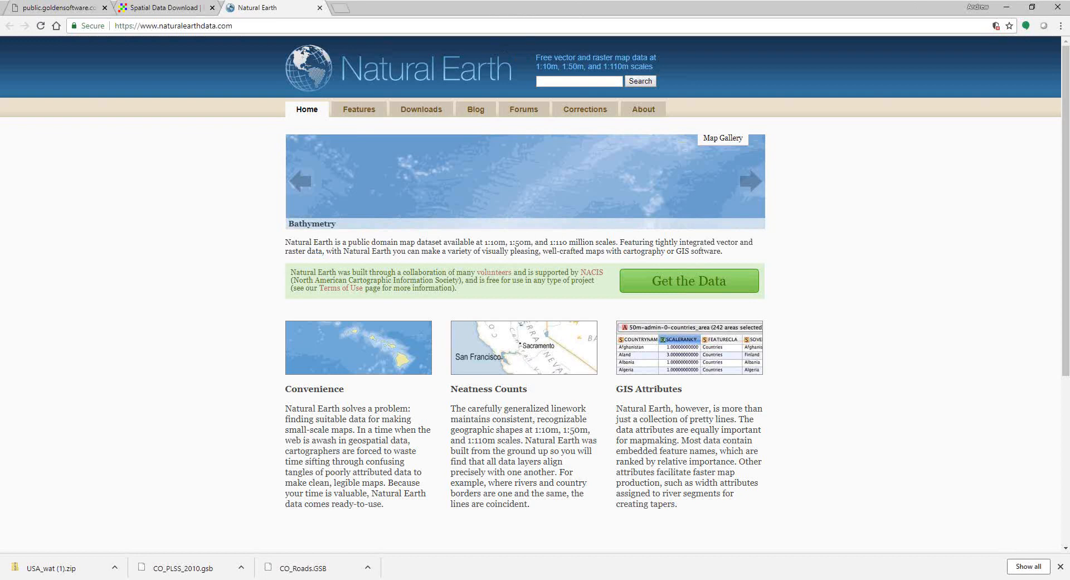
Step: Open the Natural Earth Get the Data downloads page
key("alt+Tab")
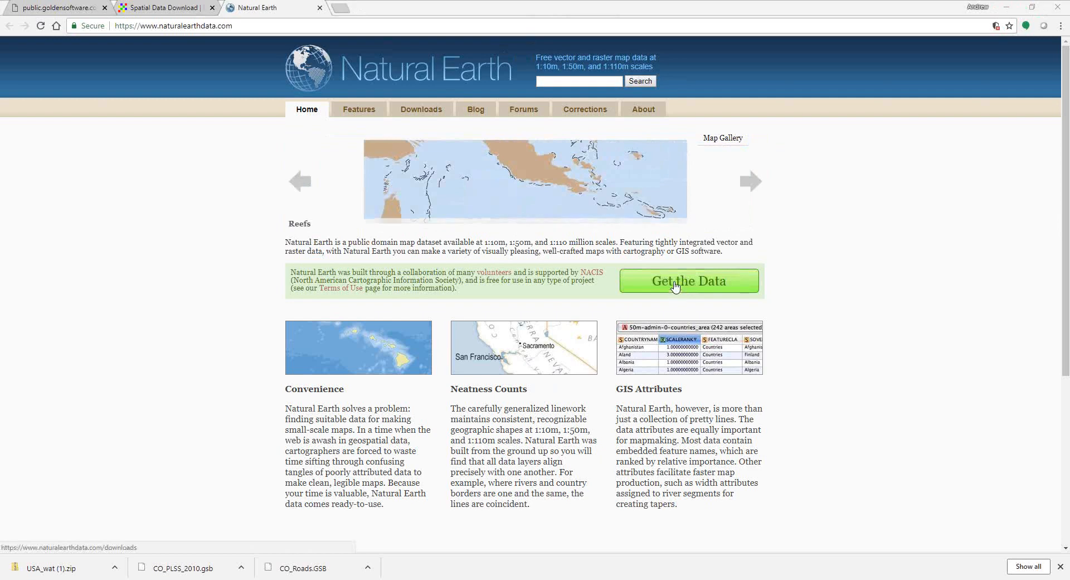
left_click(675, 285)
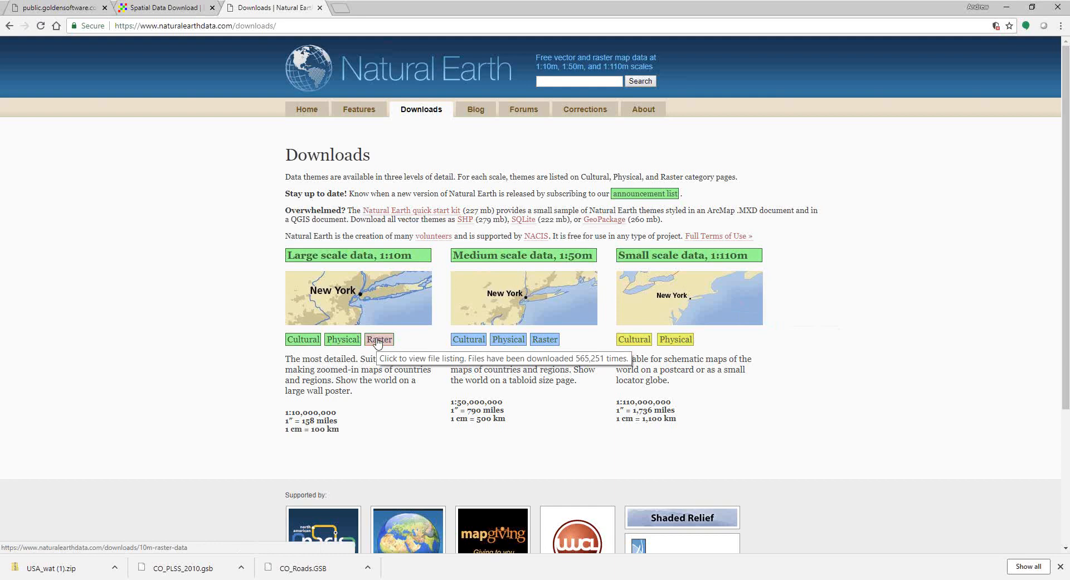
Step: On the 1:10m Cultural Vectors page, download the Urban Areas dataset (ne_10m_urban_areas.zip)
left_click(301, 339)
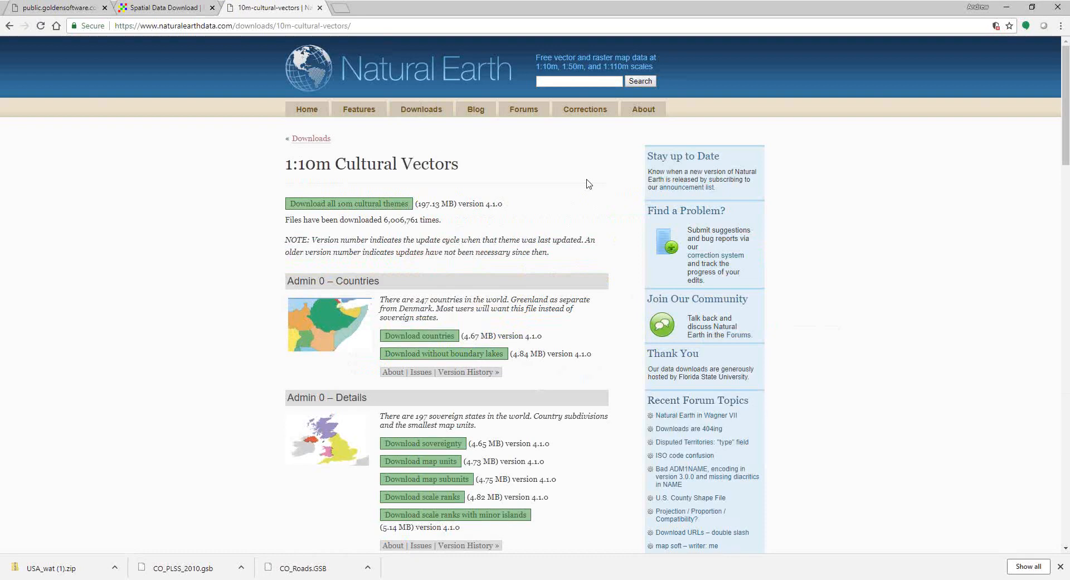
scroll(451, 165, "down", 2)
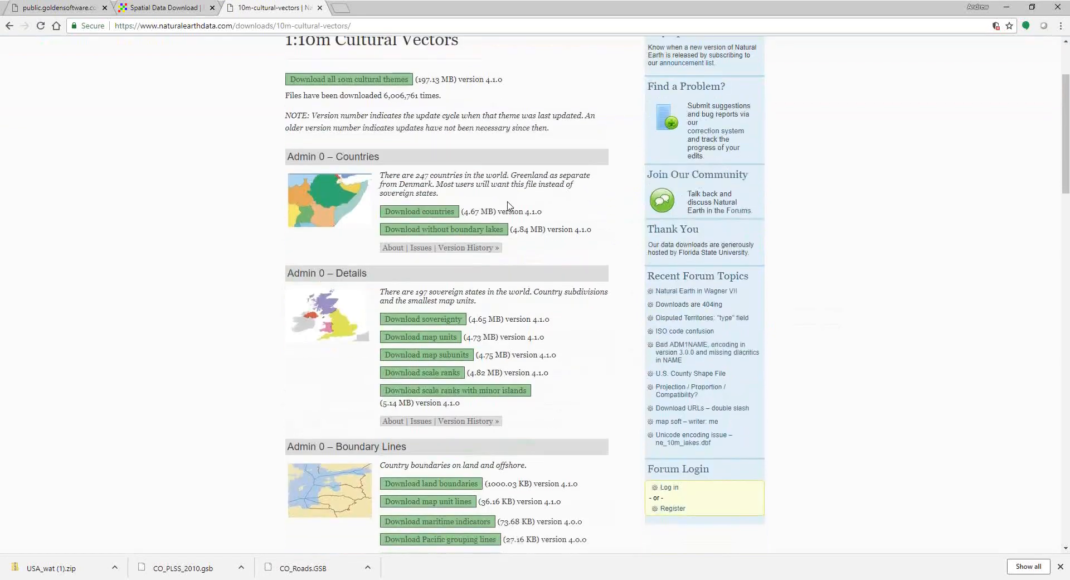
scroll(508, 206, "down", 1)
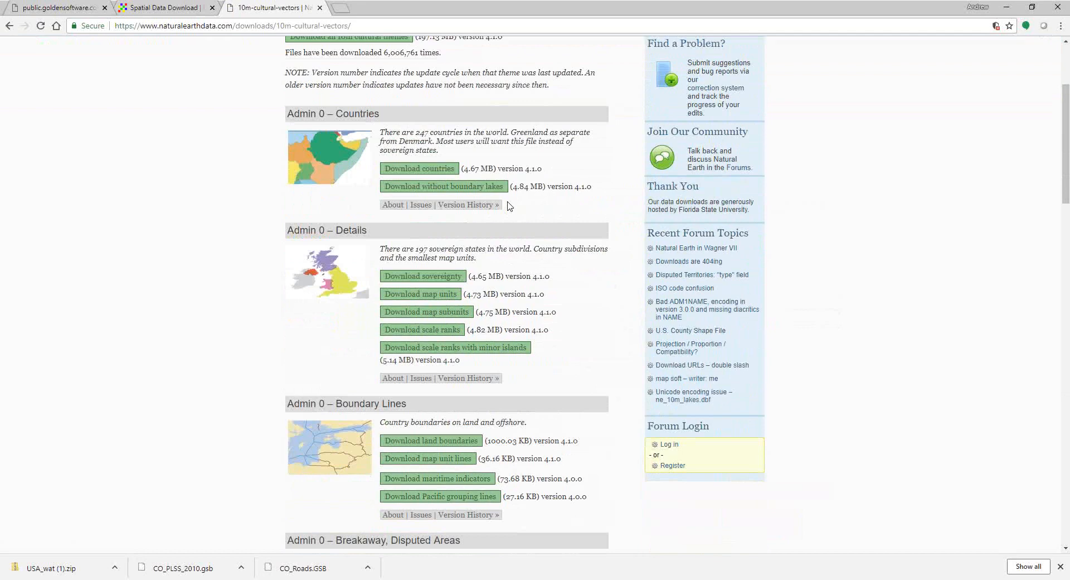
scroll(509, 206, "down", 4)
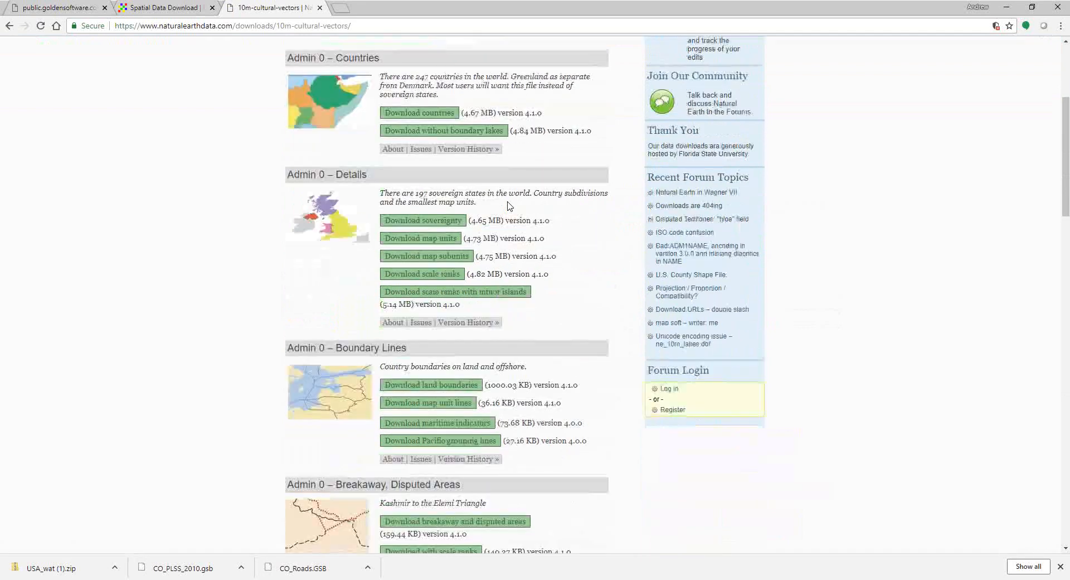
scroll(508, 202, "down", 2)
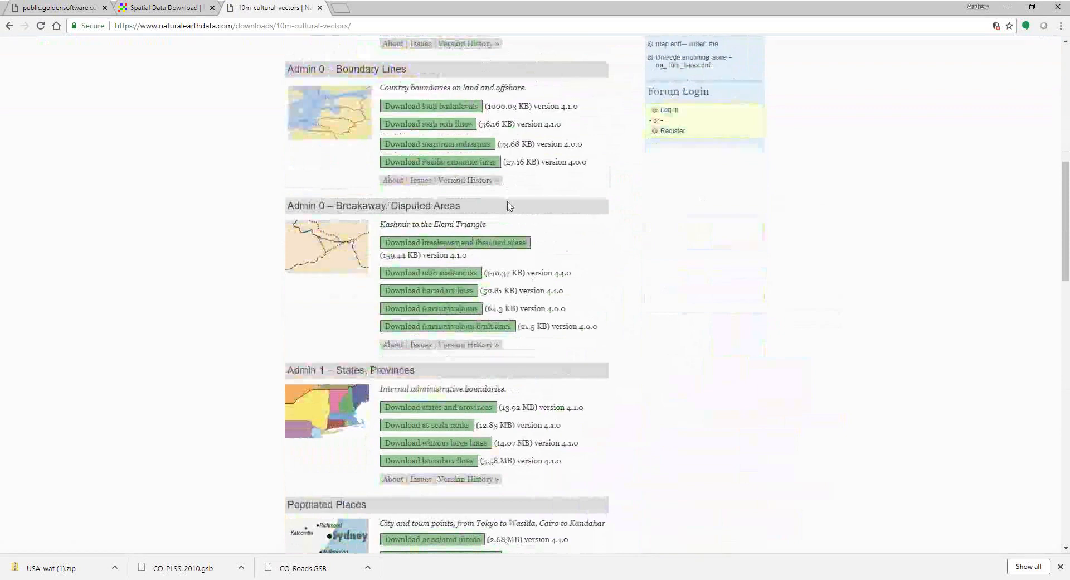
scroll(509, 207, "down", 4)
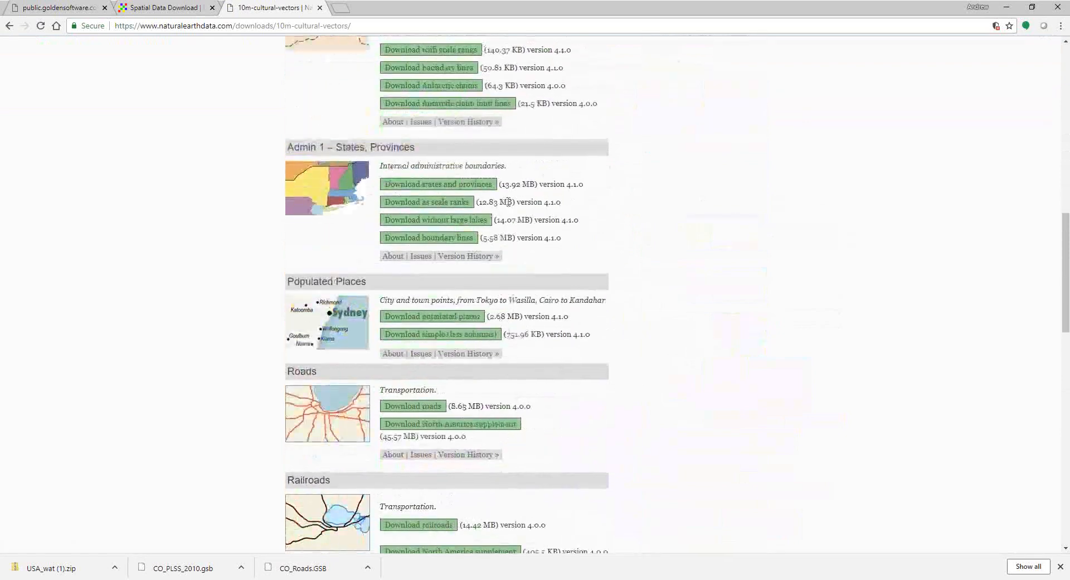
scroll(508, 202, "down", 1)
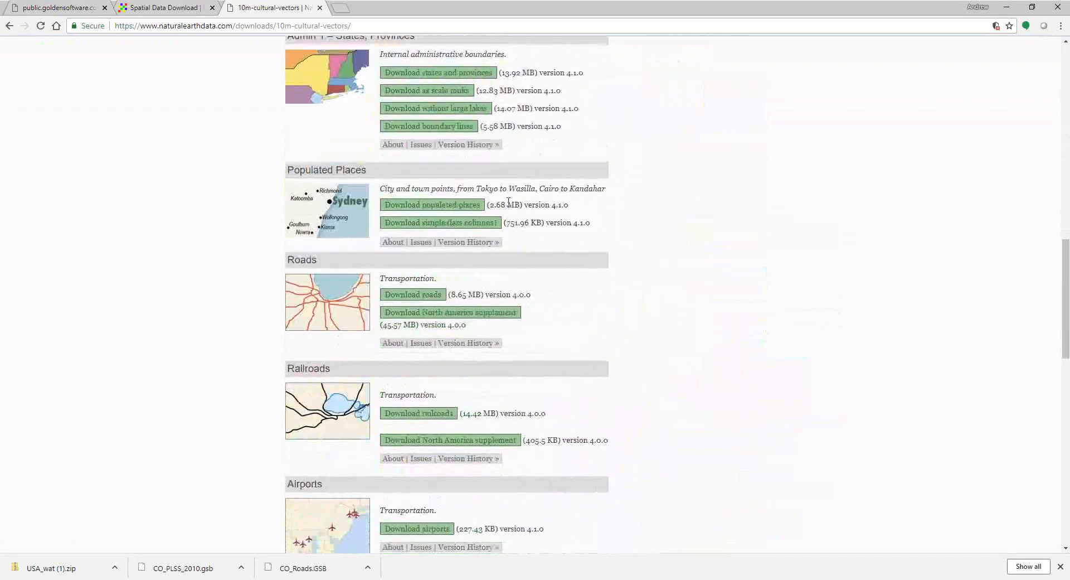
scroll(508, 201, "down", 2)
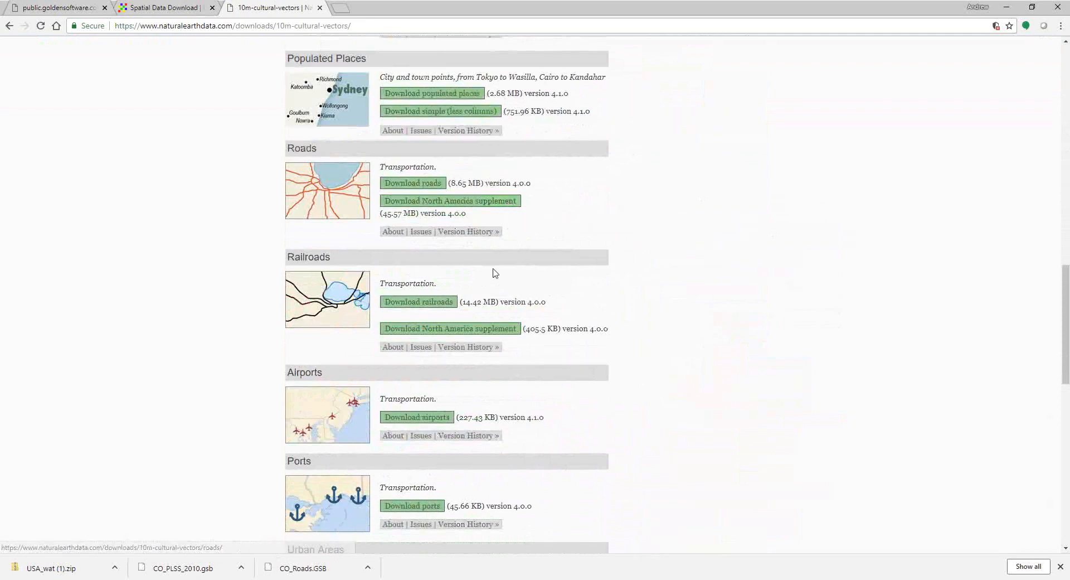
scroll(495, 273, "down", 4)
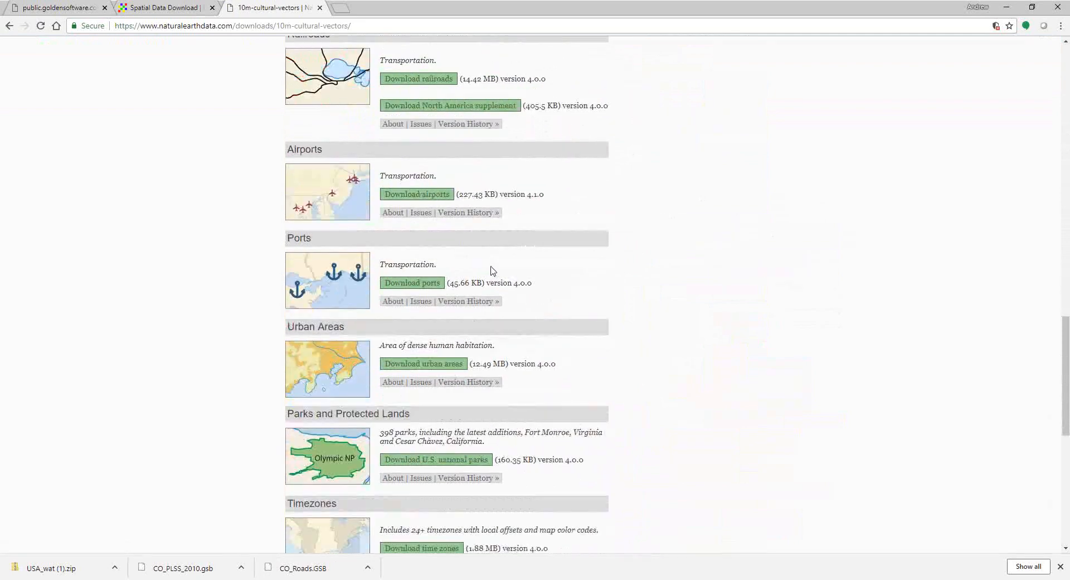
scroll(490, 270, "down", 4)
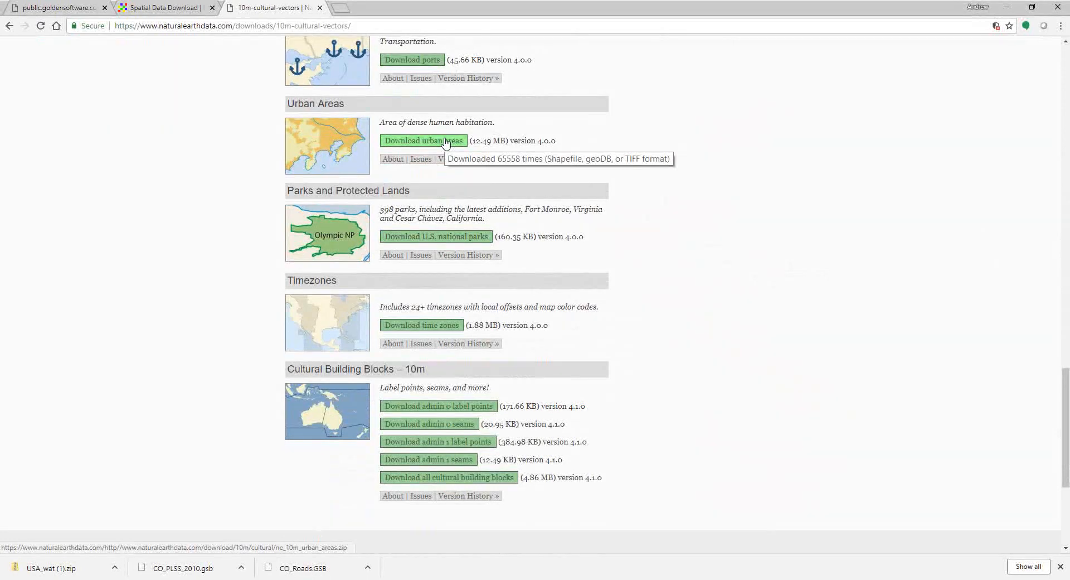
left_click(423, 144)
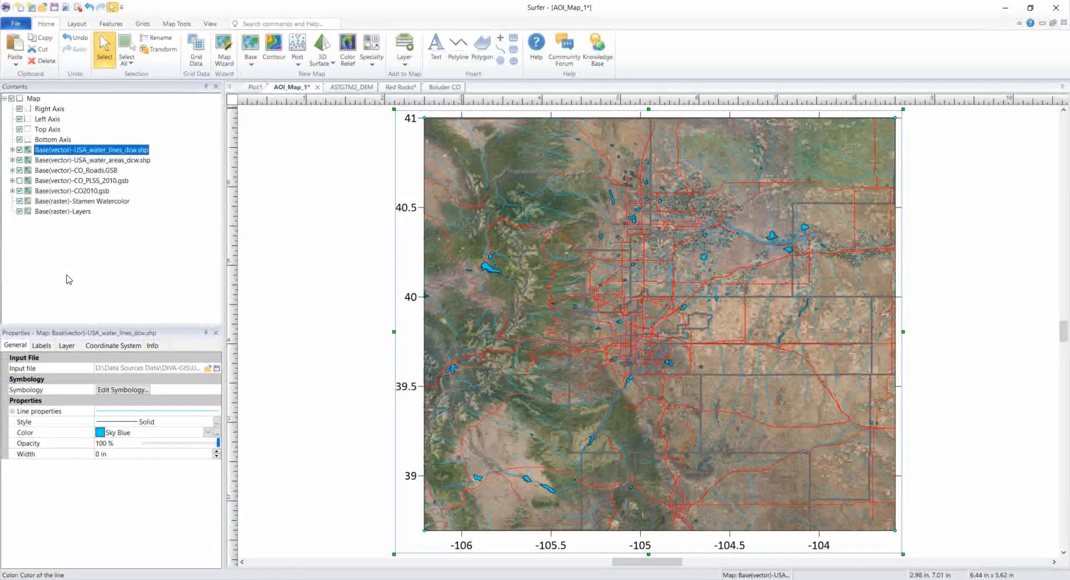
Step: Add Natural Earth\ne_10m_urban_areas.shp as a base layer, answering No to adjusting map limits
left_click(405, 59)
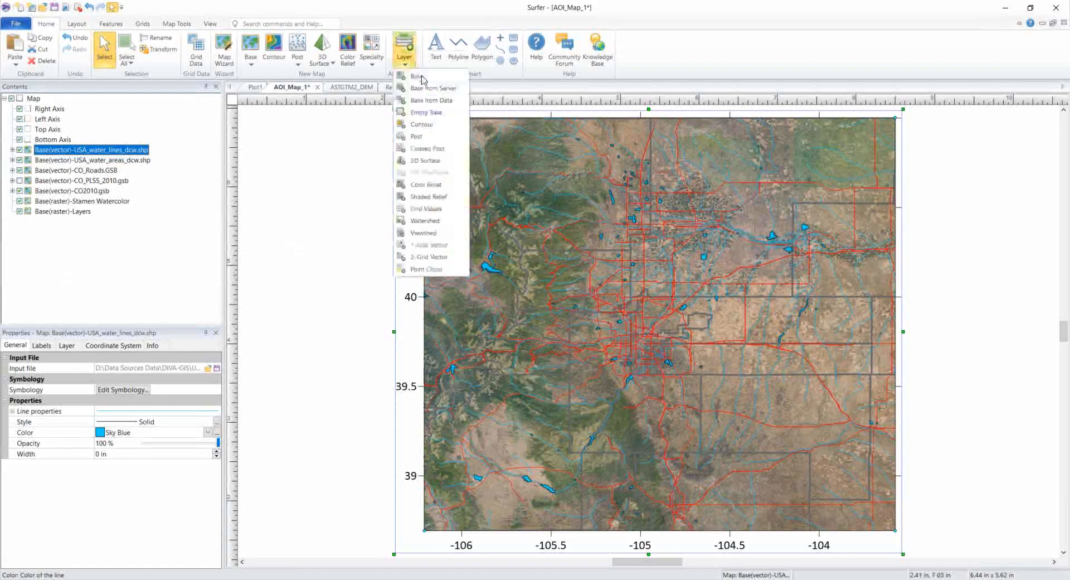
left_click(422, 79)
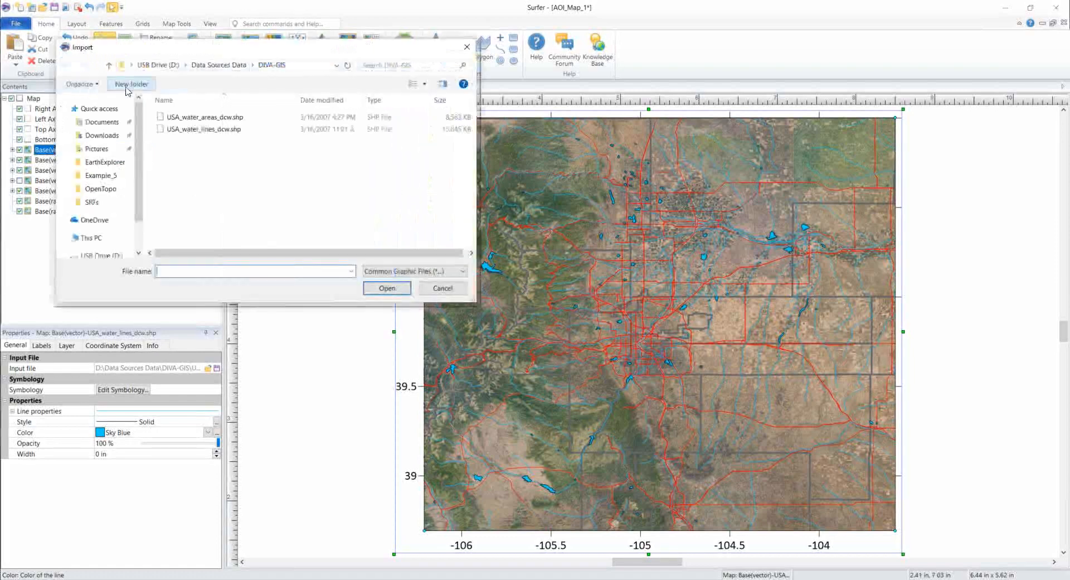
left_click(108, 66)
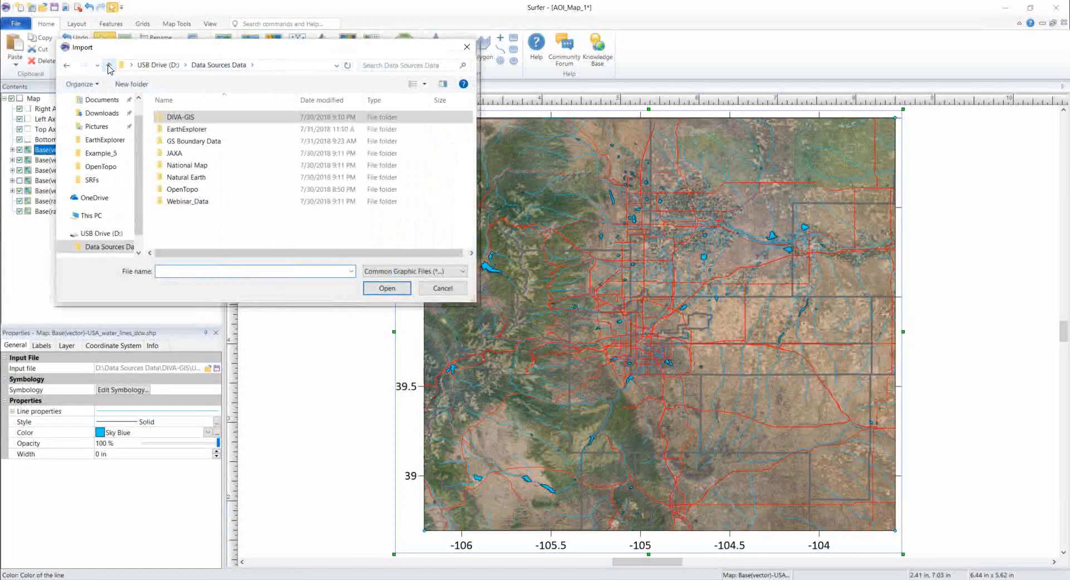
double_click(204, 177)
left_click(247, 124)
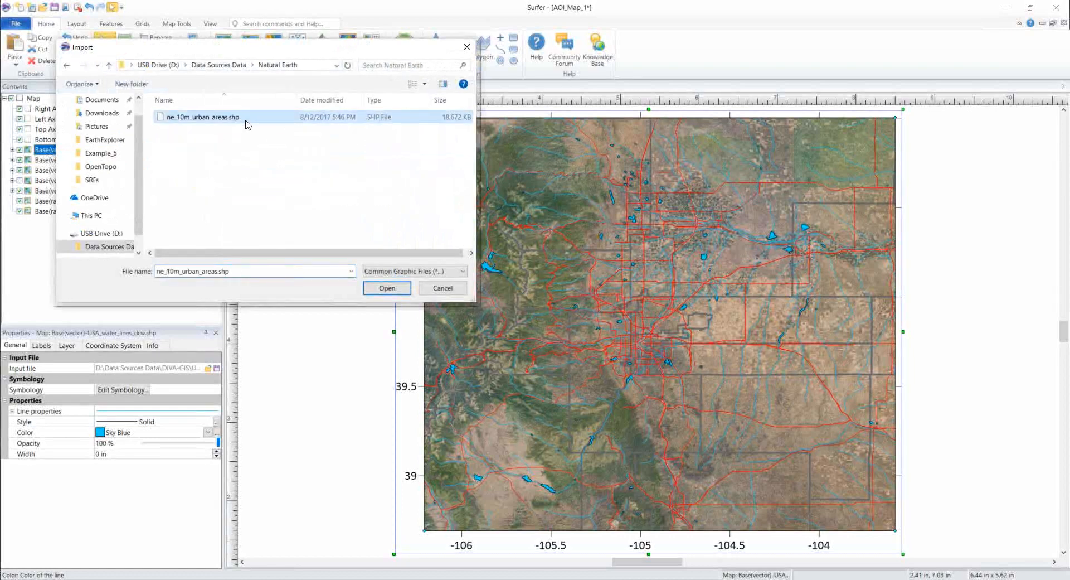
left_click(392, 289)
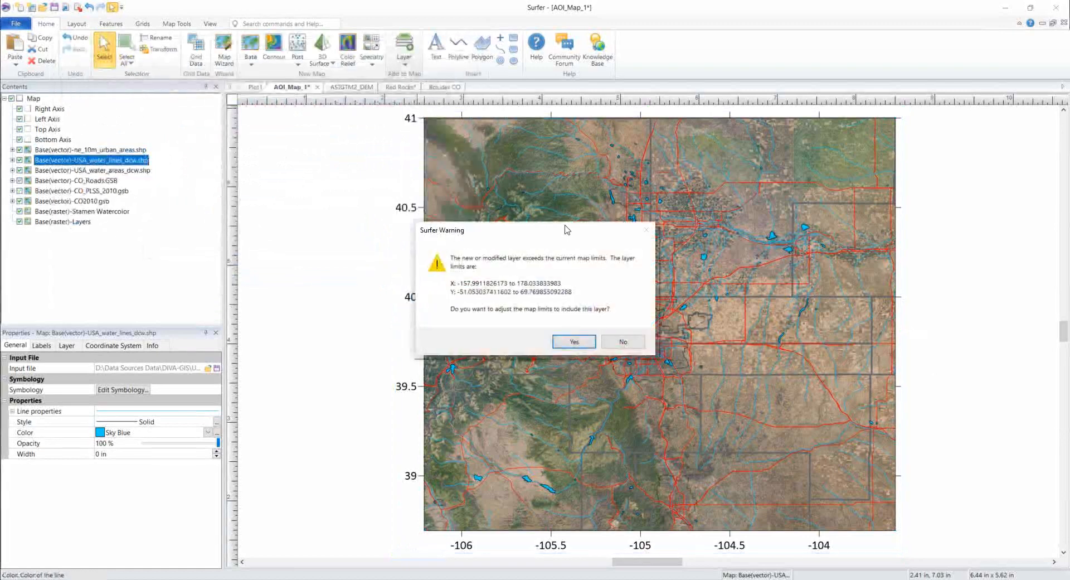
left_click_drag(565, 227, 473, 215)
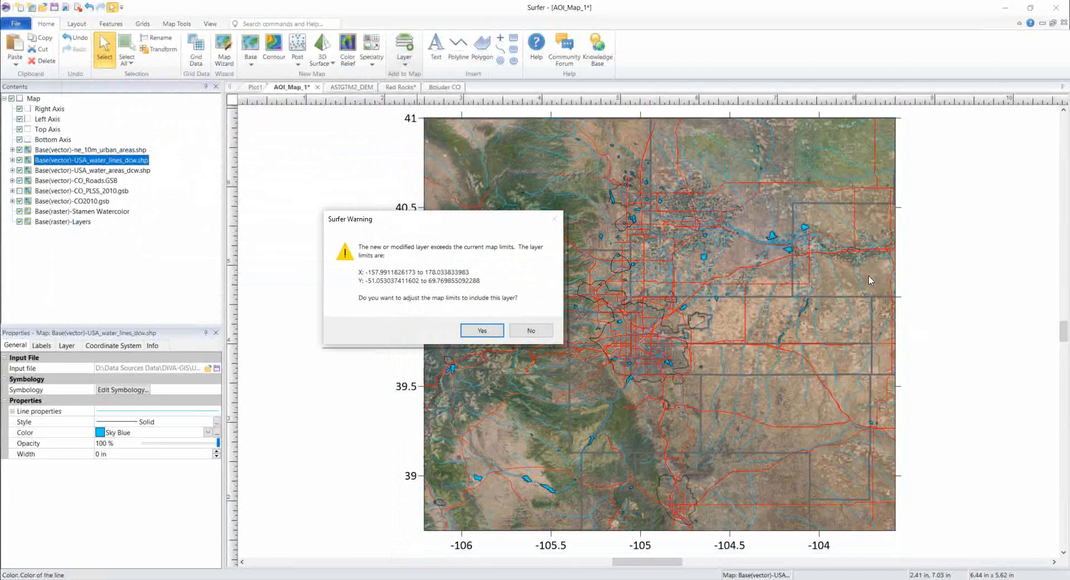
left_click(541, 331)
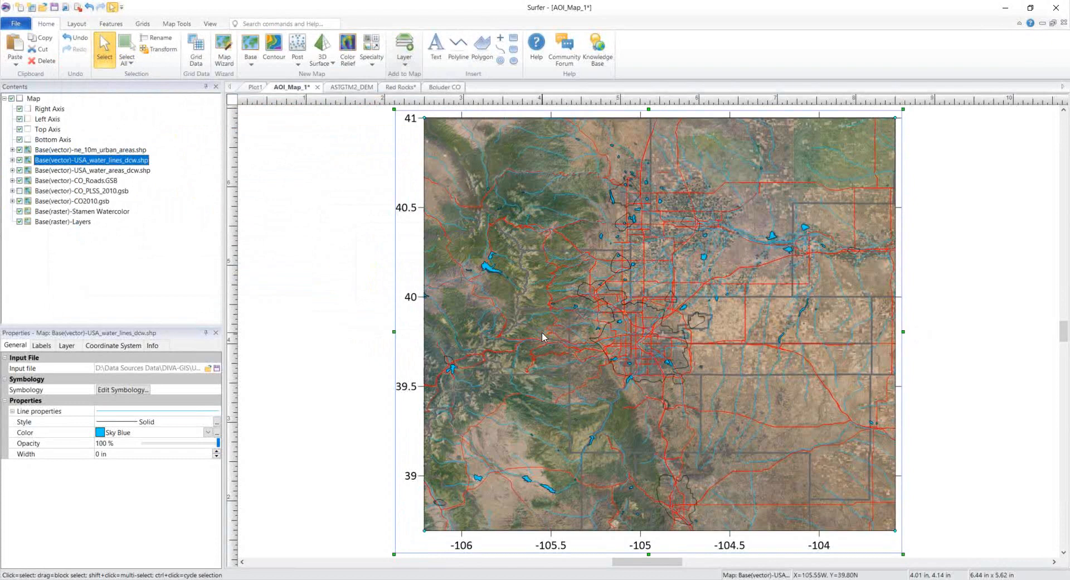
Step: Move the urban areas layer below CO_Roads and give it solid Orange fill and Orange outlines
left_click(119, 150)
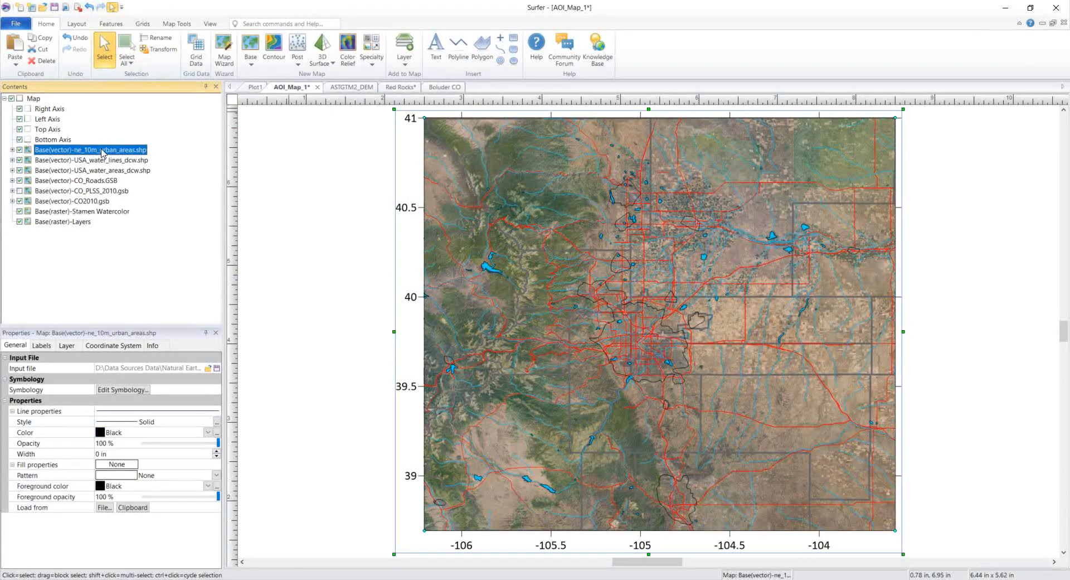
left_click_drag(102, 153, 84, 187)
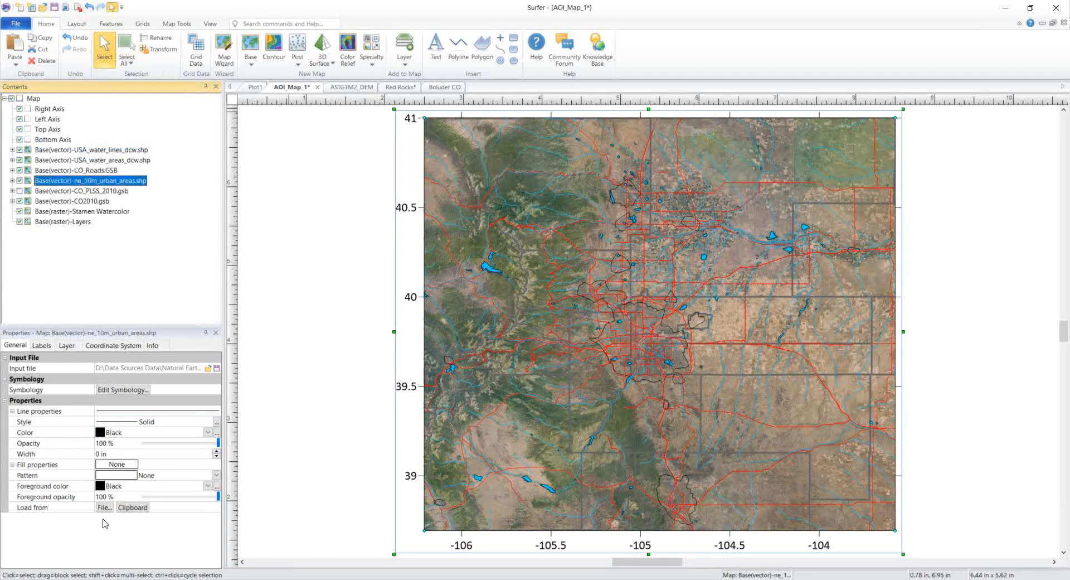
left_click(129, 478)
left_click(137, 494)
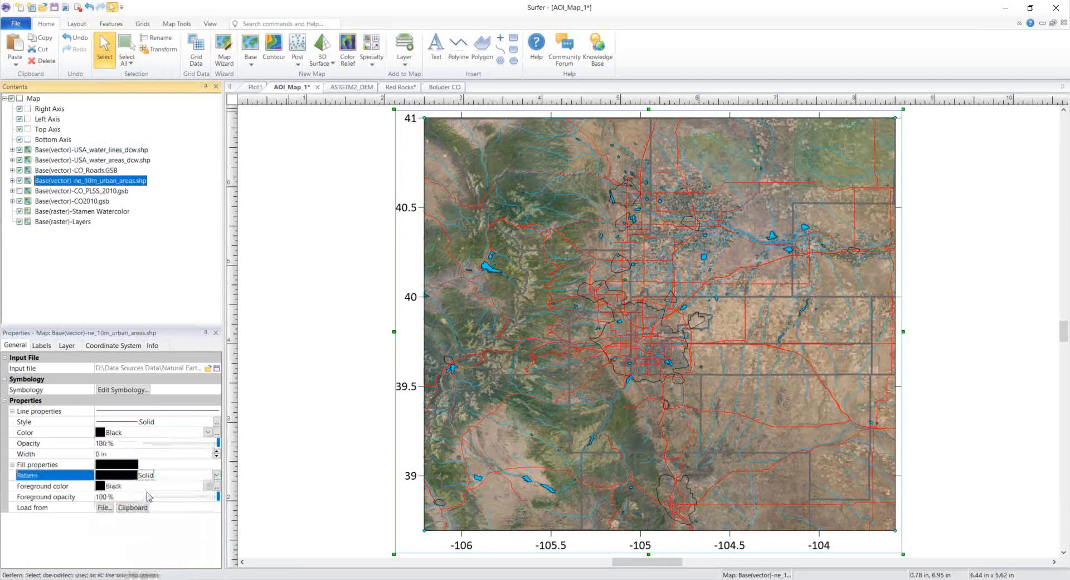
left_click(102, 487)
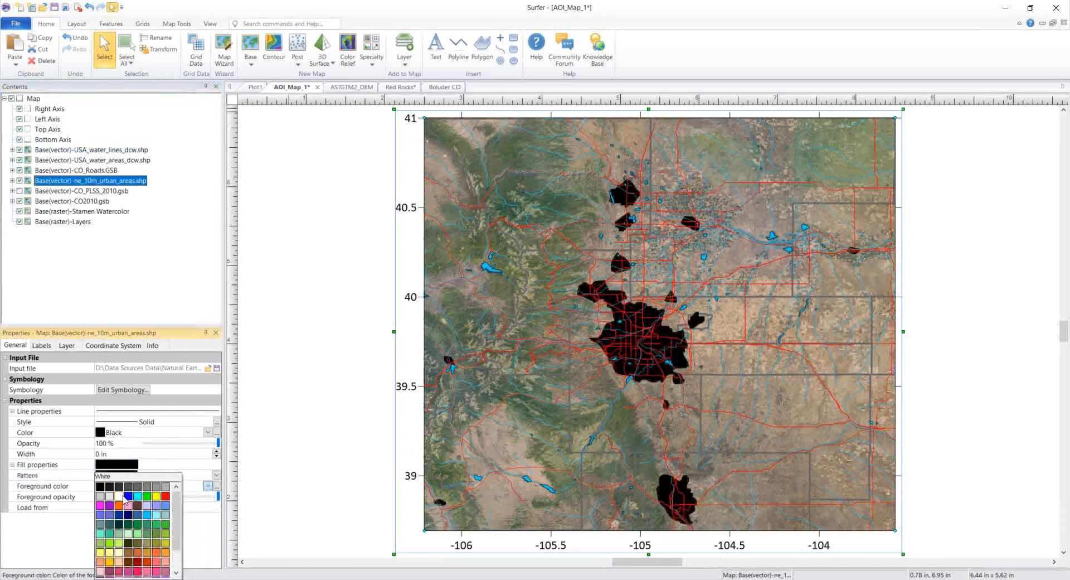
left_click(120, 506)
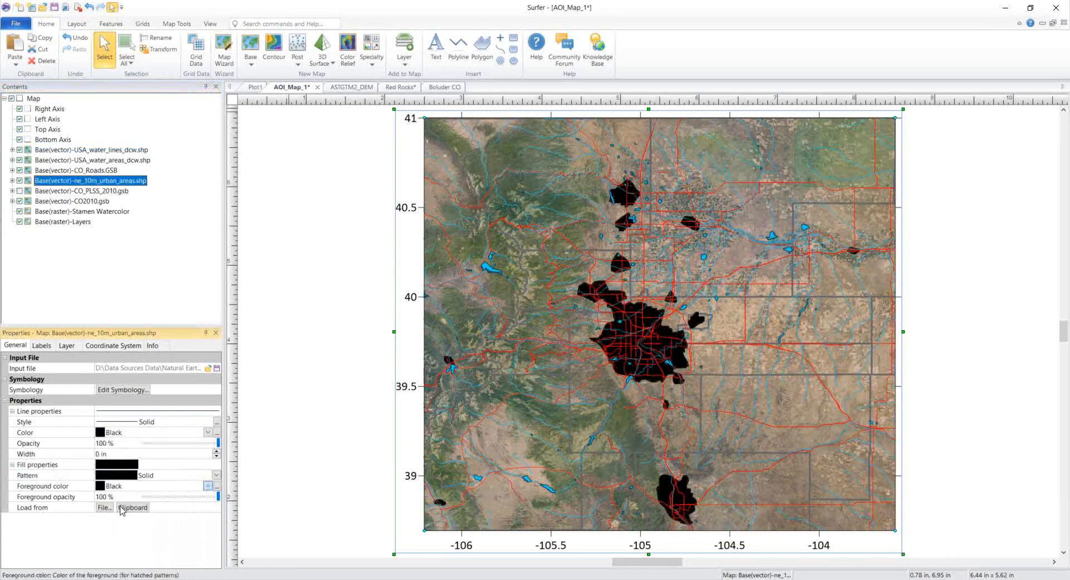
left_click(102, 435)
left_click(120, 472)
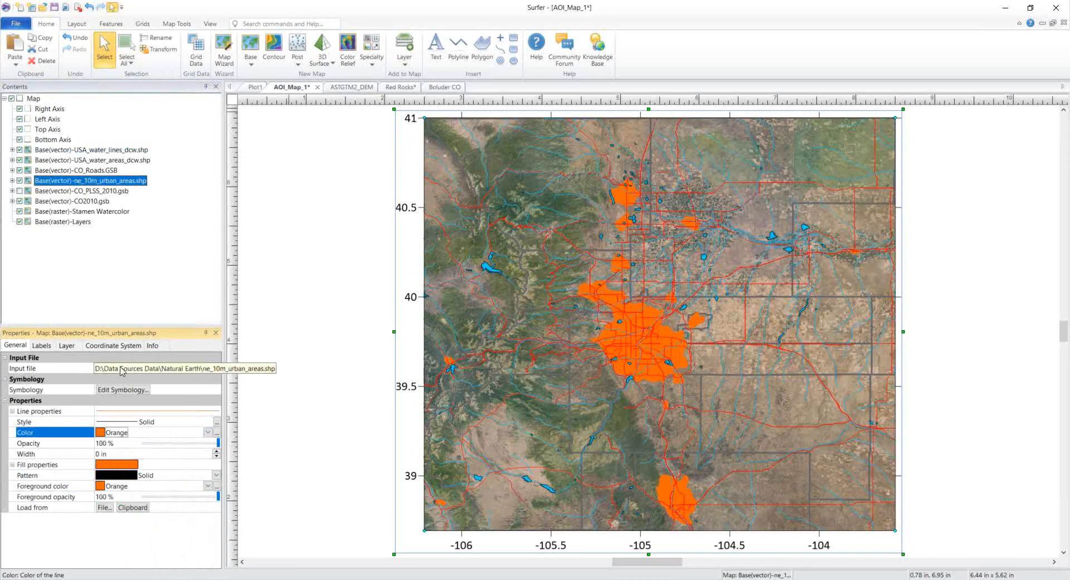
Step: Set the urban areas layer opacity to 66% and deselect to view the map
left_click(68, 346)
left_click_drag(218, 369, 193, 374)
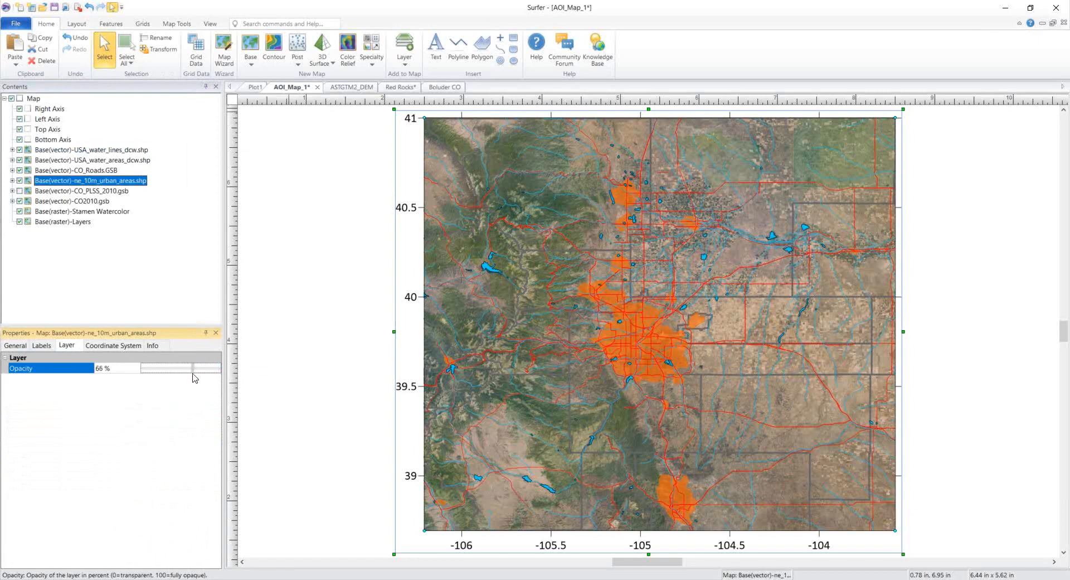
left_click(351, 347)
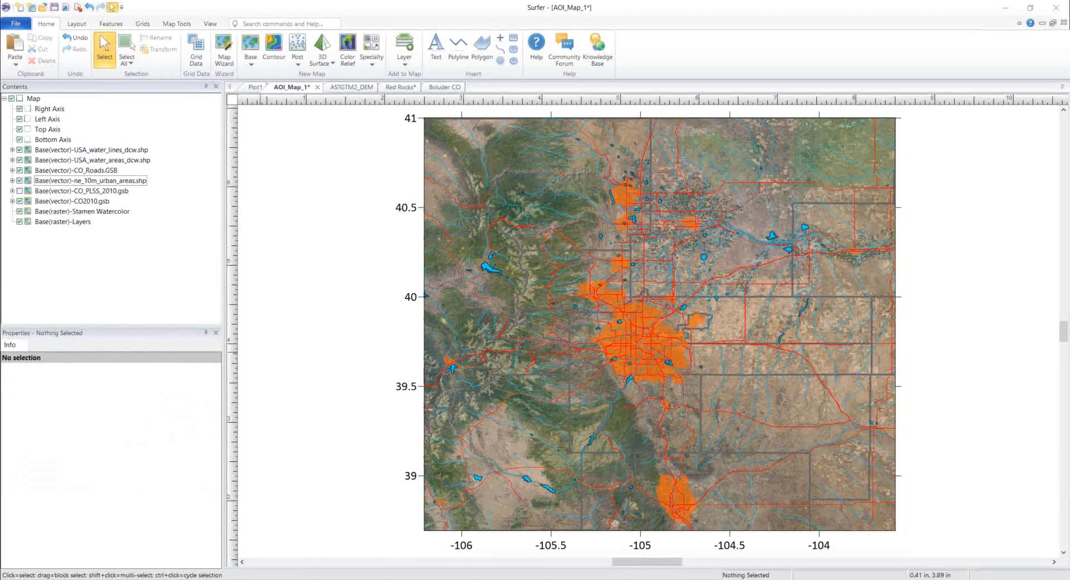
Step: In the browser, open The National Map's TNM Download GIS data viewer
key("super+shift+Right")
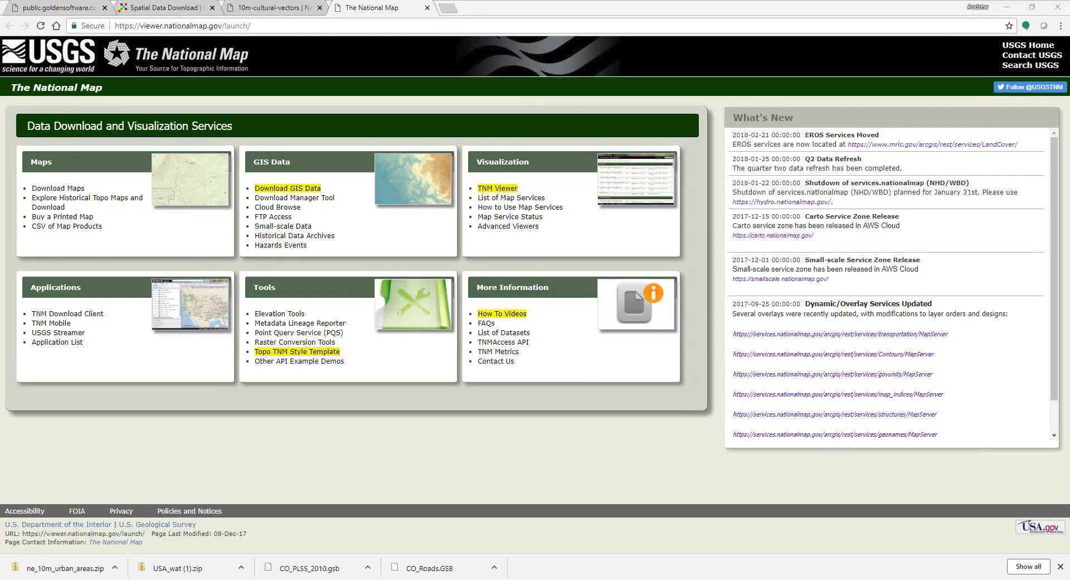
left_click(312, 190)
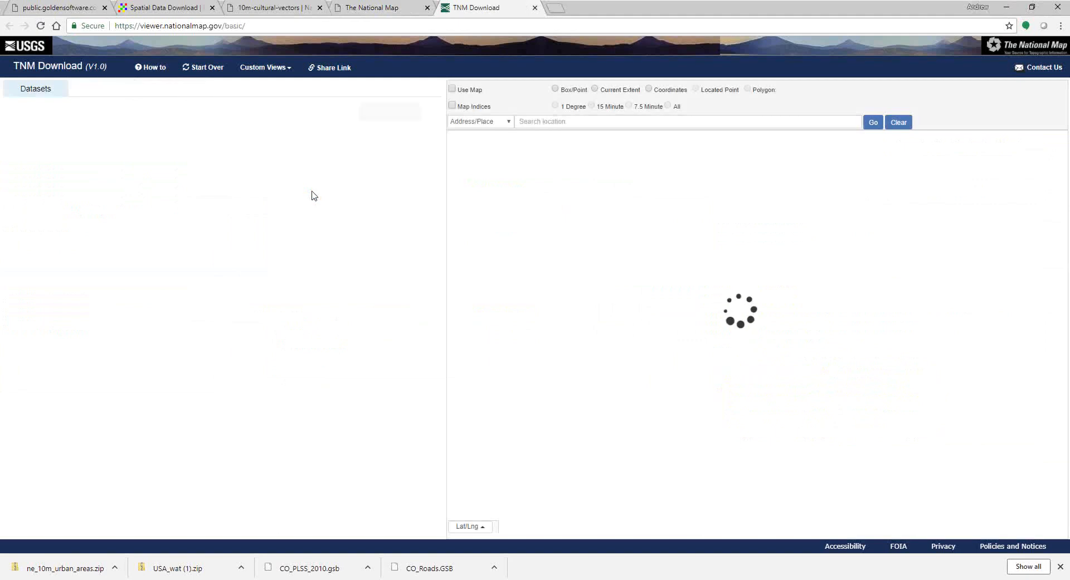
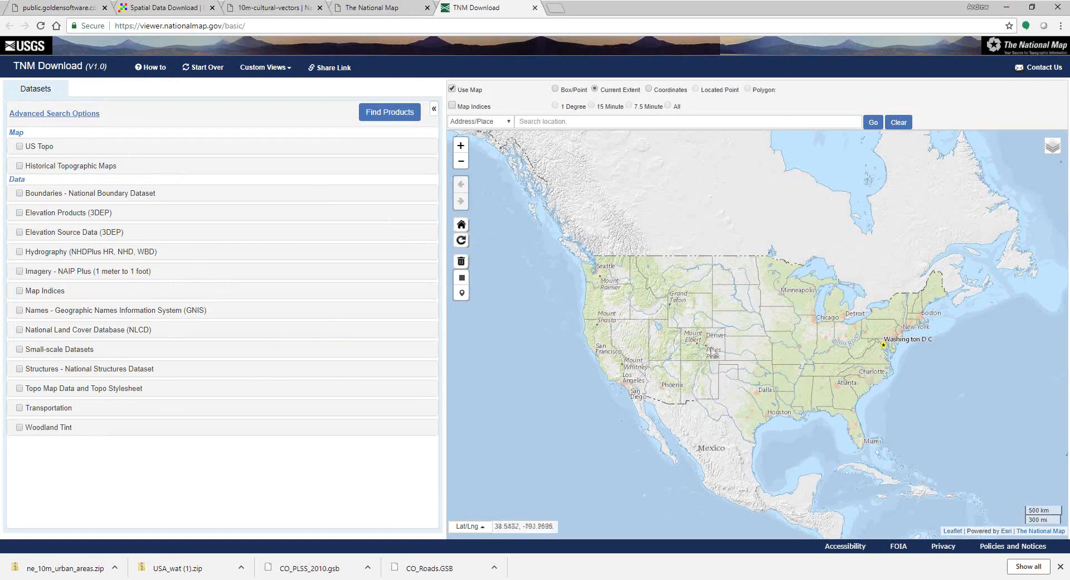
Step: Zoom the TNM Download map into Colorado and draw a rectangle from above Fort Collins to Colorado Springs
scroll(713, 352, "up", 3)
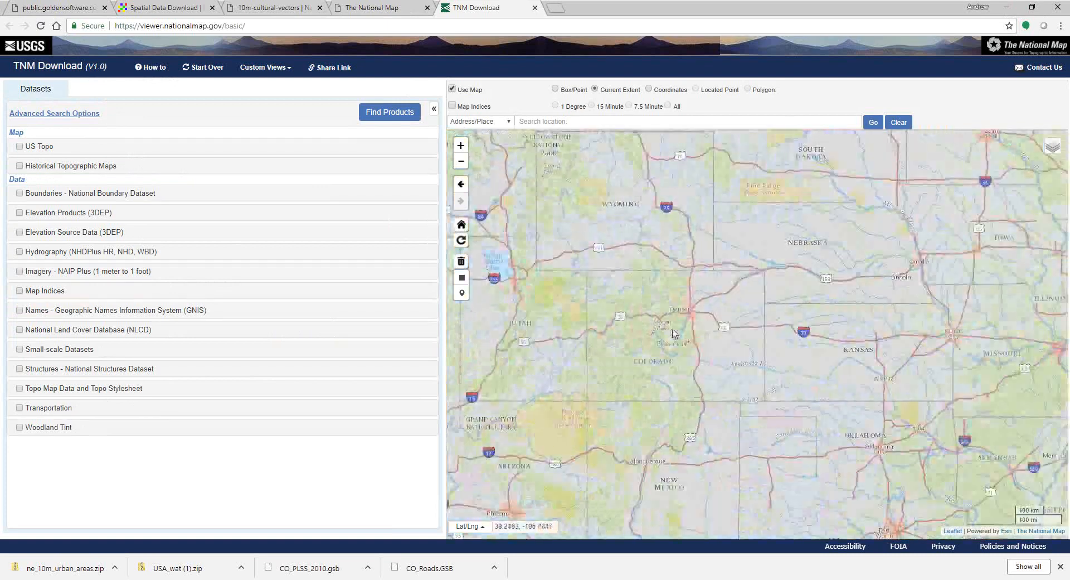
scroll(673, 332, "up", 2)
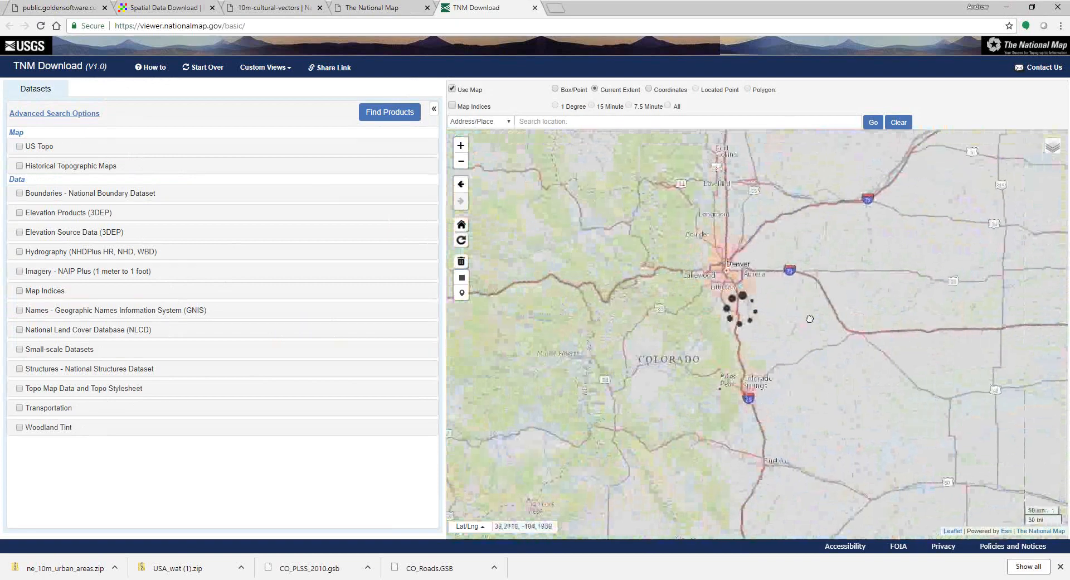
scroll(809, 319, "up", 1)
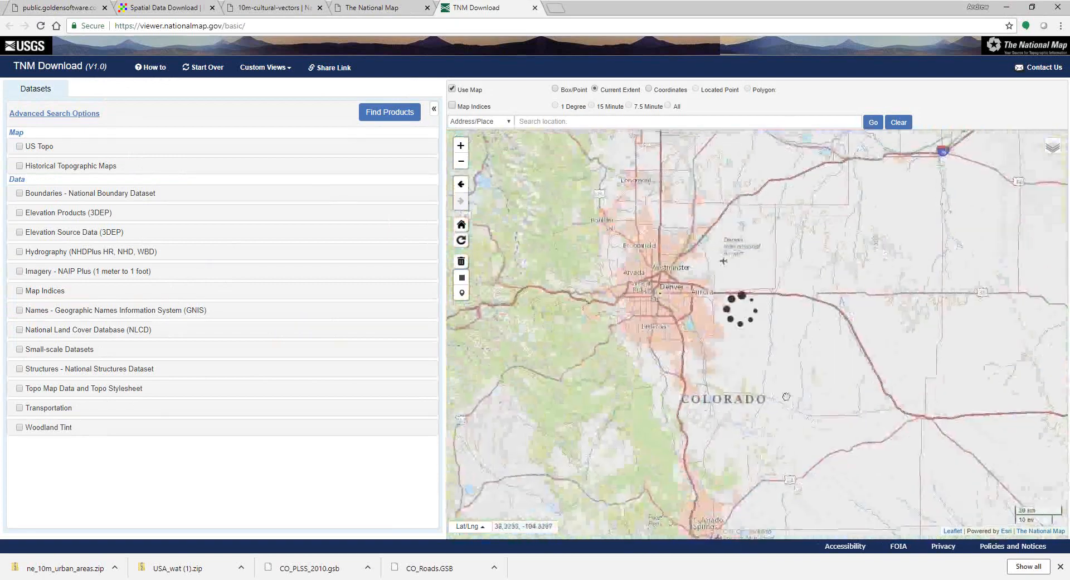
scroll(817, 428, "down", 1)
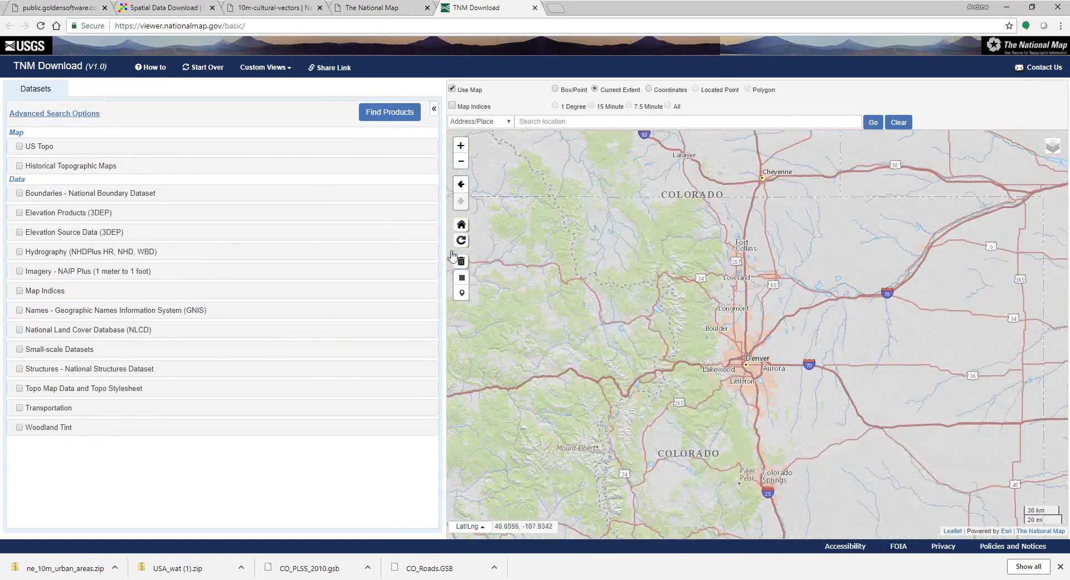
left_click(461, 279)
mouse_move(625, 216)
left_mouse_down()
mouse_move(707, 423)
mouse_move(875, 471)
left_mouse_up()
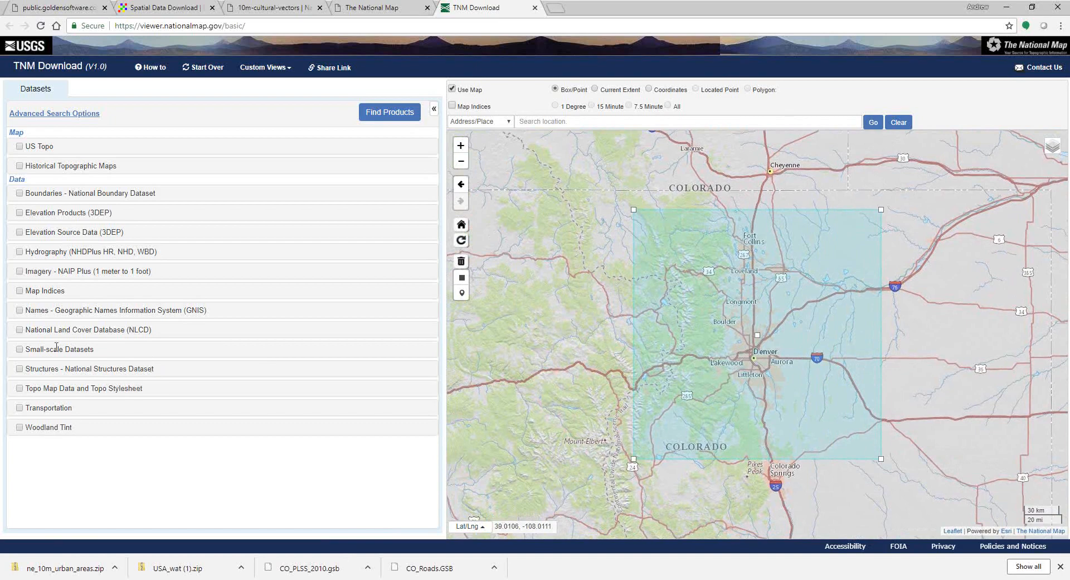
Step: Search Small-scale Datasets for Structures only, excluding Boundaries, within the marked area
left_click(20, 349)
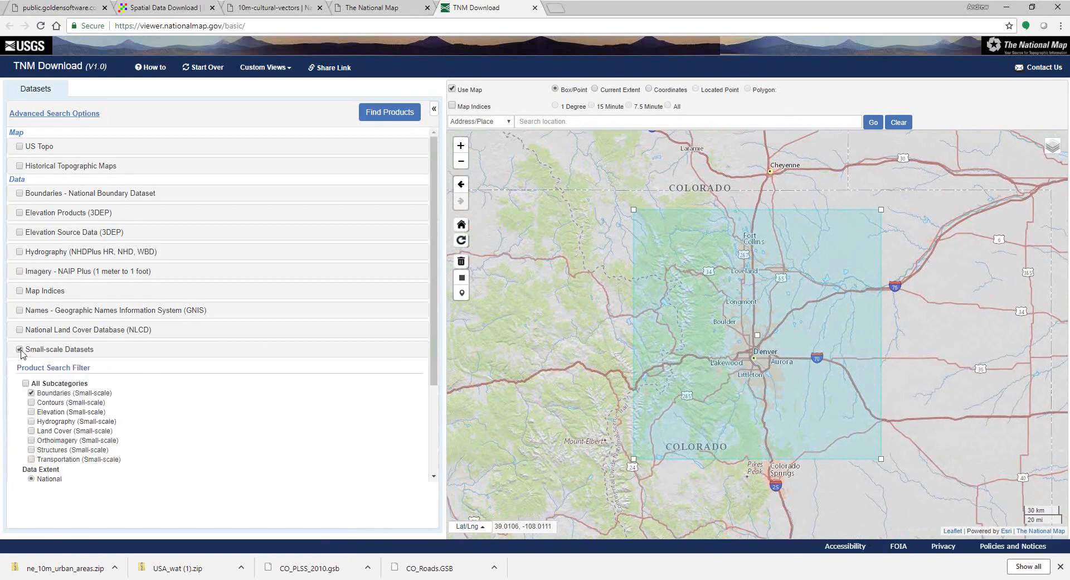
left_click(31, 394)
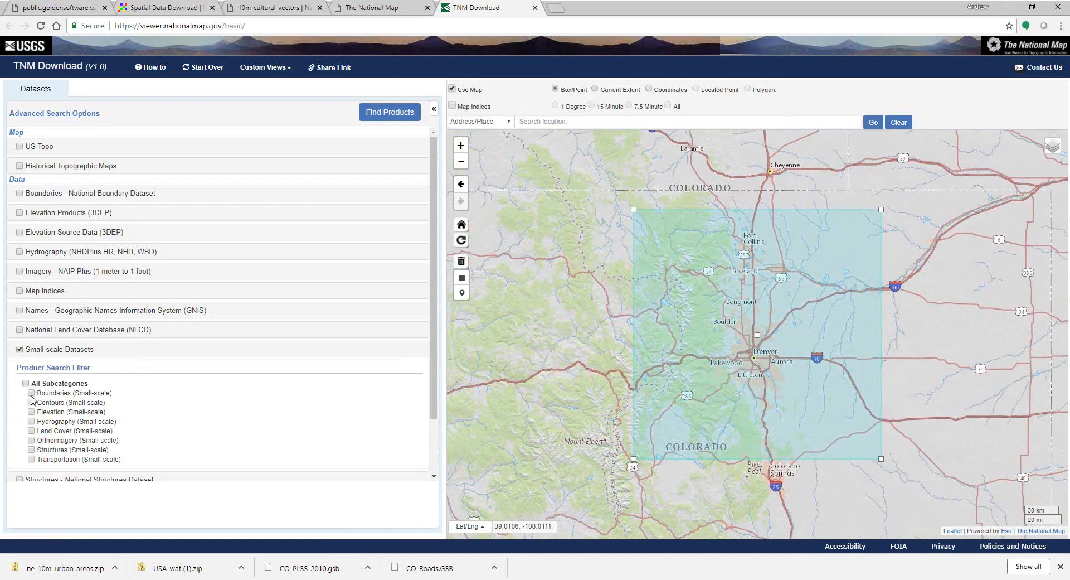
left_click(31, 450)
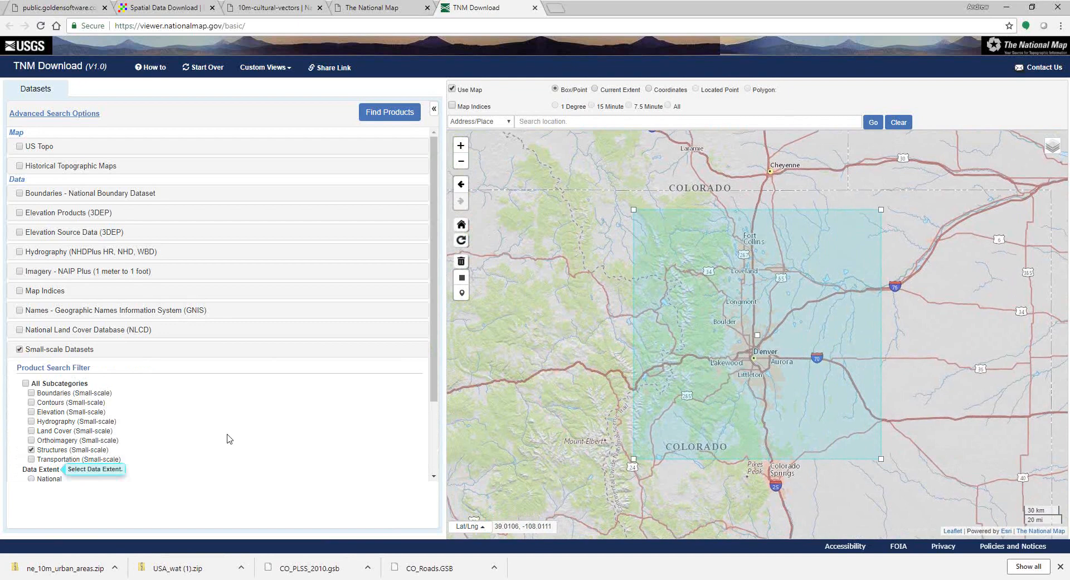
left_click(387, 115)
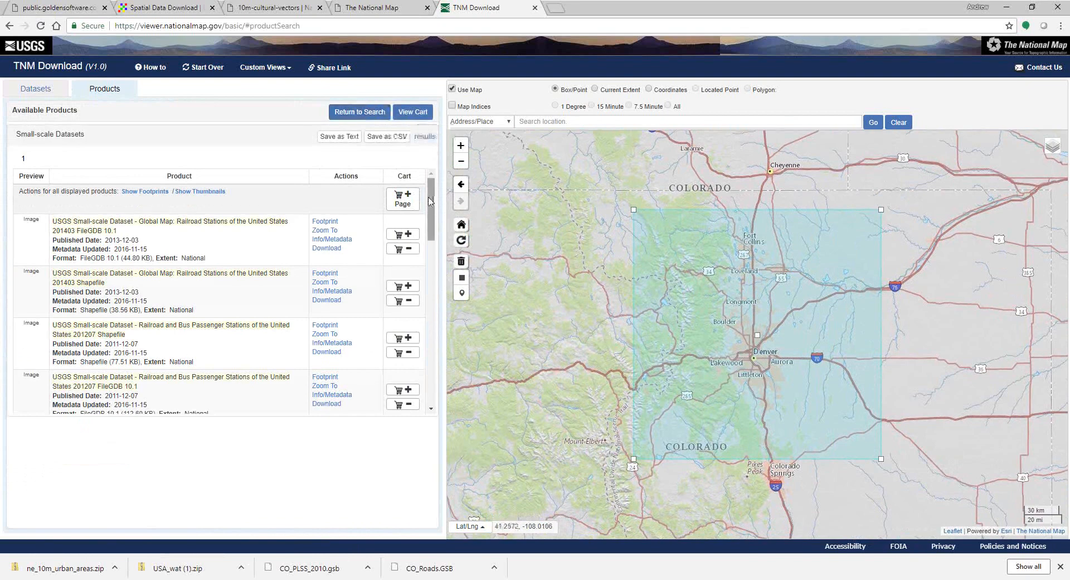
Step: Find the Airports of the United States 201207 Shapefile in the results and add it to the cart
scroll(430, 218, "down", 1)
left_click_drag(430, 217, 442, 323)
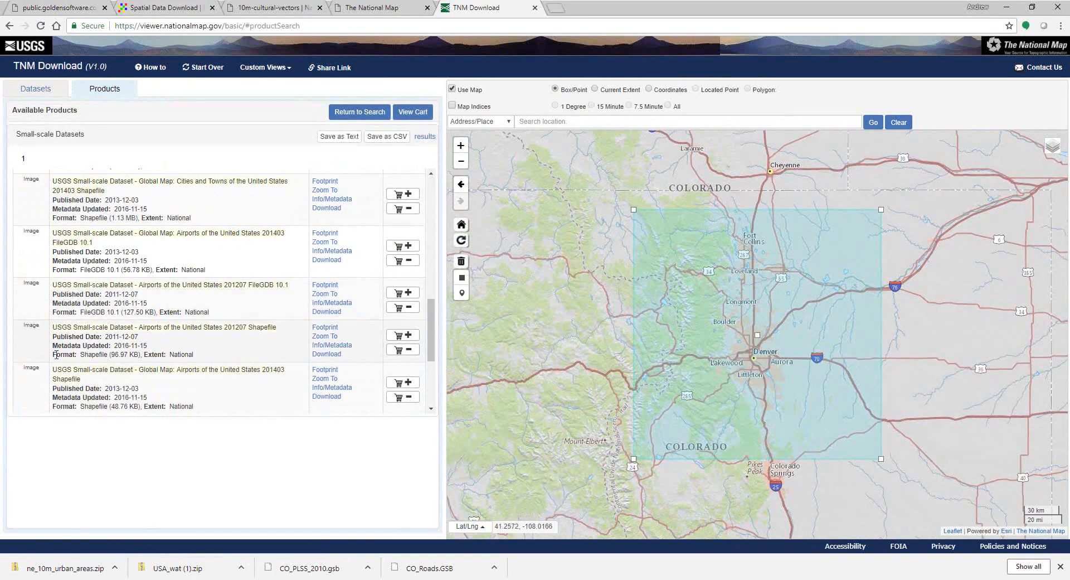
left_click_drag(52, 354, 193, 354)
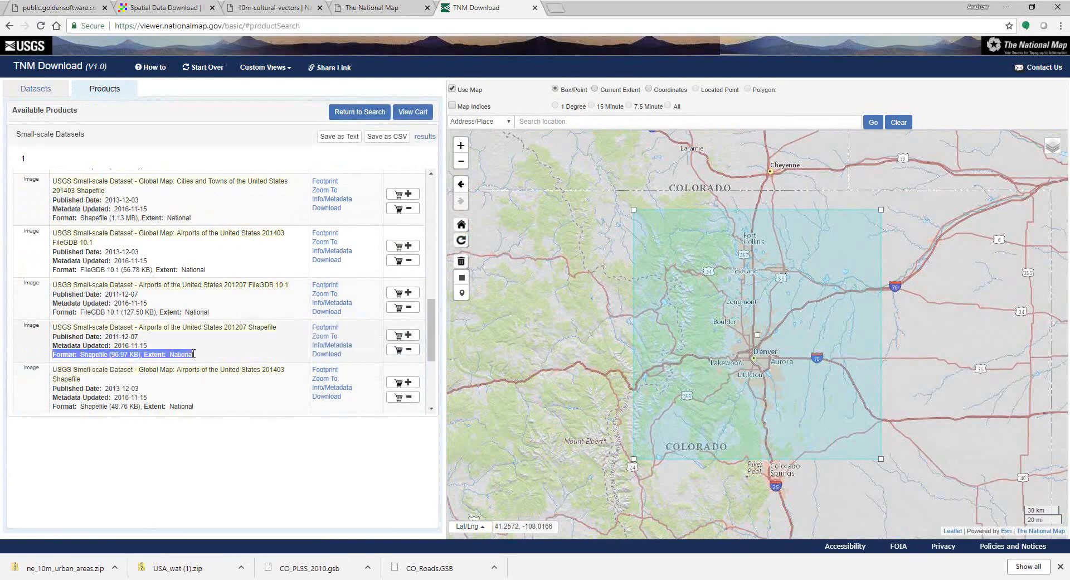
left_click(406, 337)
Step: Download the Airports Shapefile from the cart
left_click(419, 115)
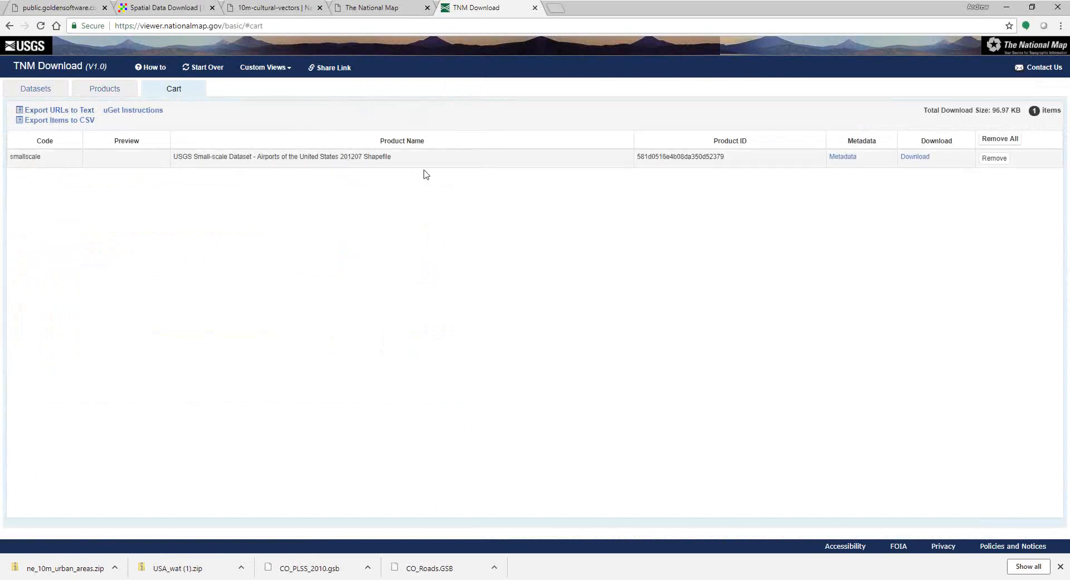
left_click_drag(363, 157, 418, 165)
left_click(915, 157)
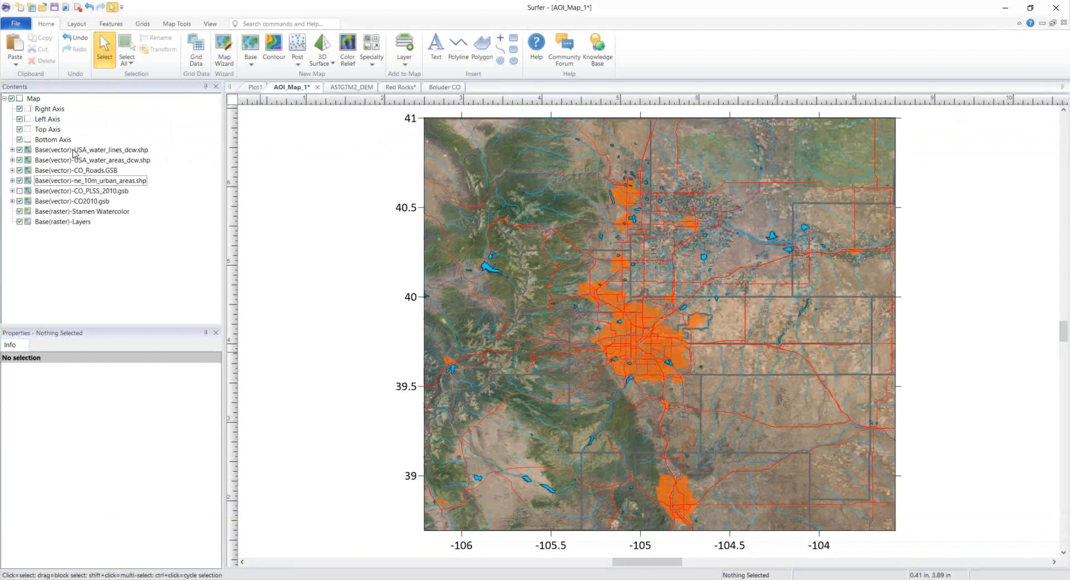
Step: Add airprtx010g.shp from Data Sources Data\National Map as a base layer, keeping current map limits
left_click(34, 99)
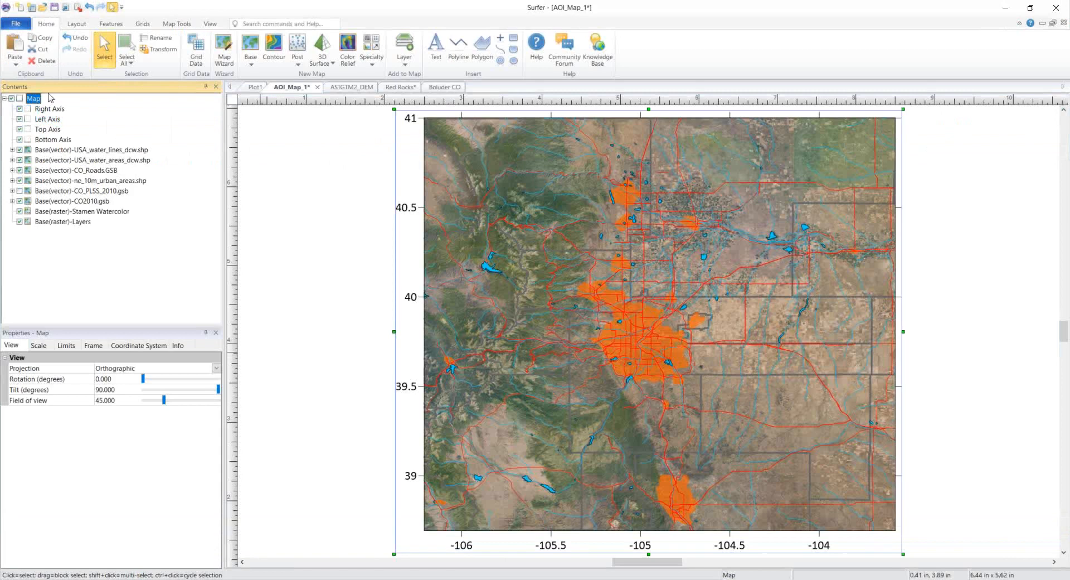
left_click(409, 63)
left_click(414, 77)
left_click(109, 65)
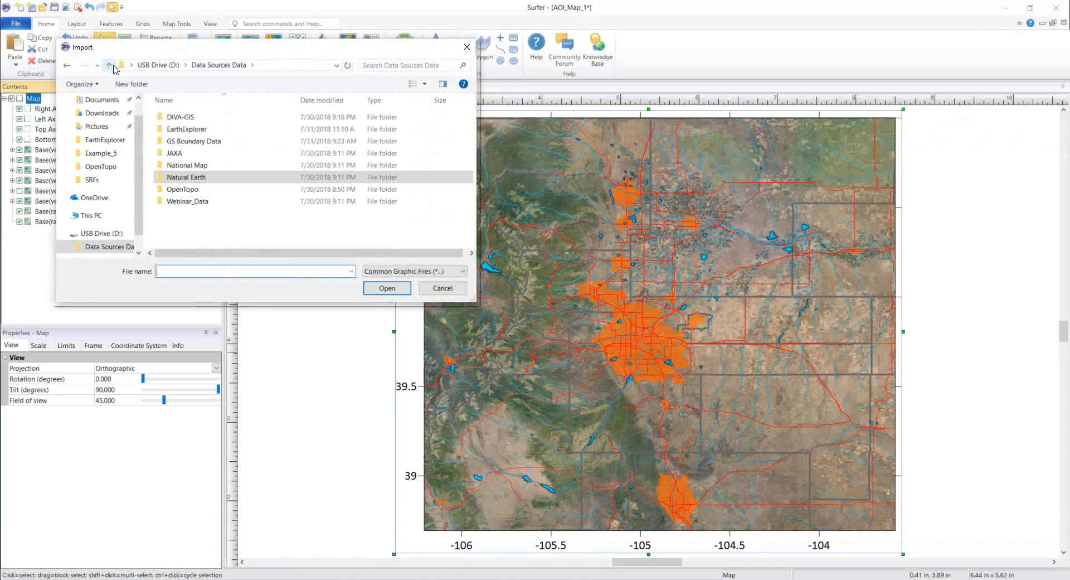
double_click(204, 167)
left_click(215, 118)
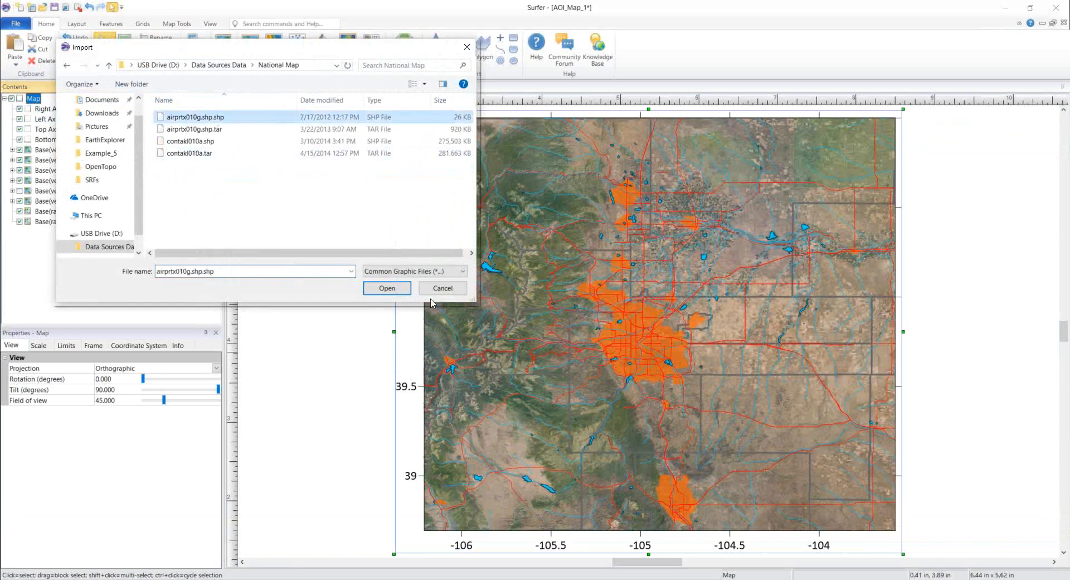
left_click(388, 288)
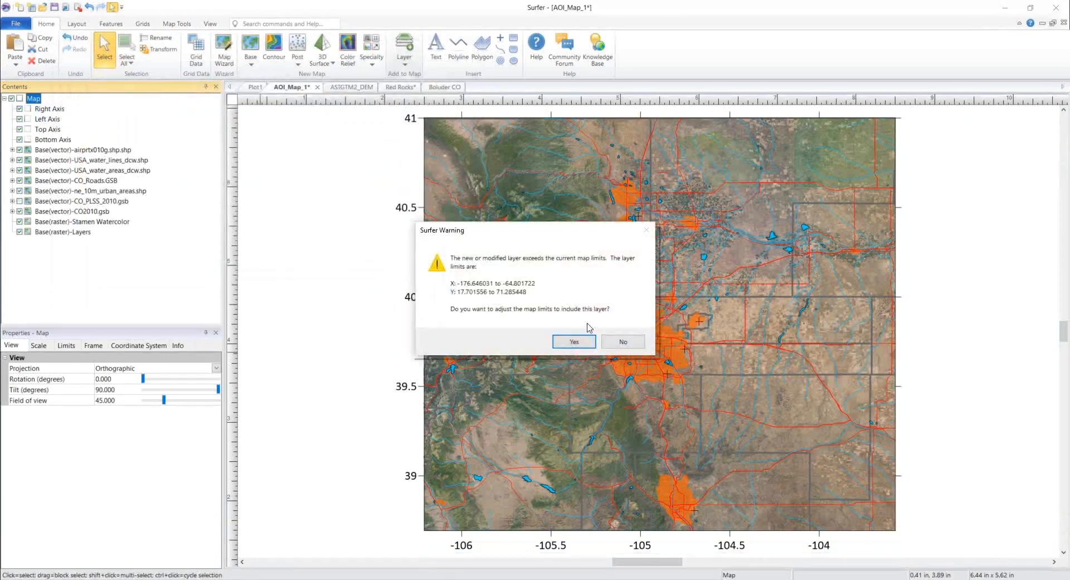
left_click(637, 342)
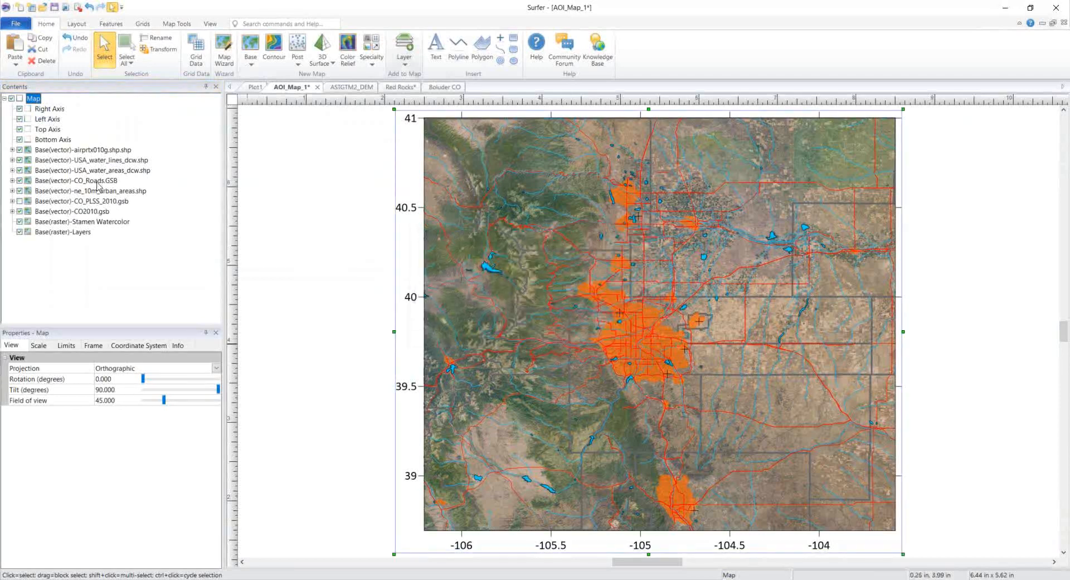
Step: Style the airprtx010g airports as Symbol 12 filled circles with Yellow fill, size 0.05 in
left_click(111, 150)
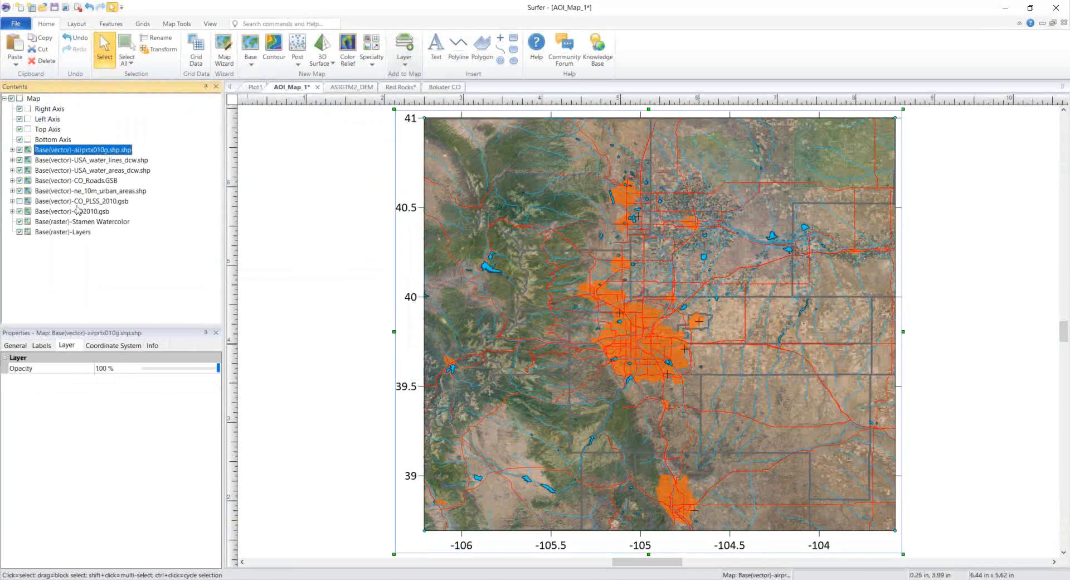
left_click(20, 346)
left_click(12, 411)
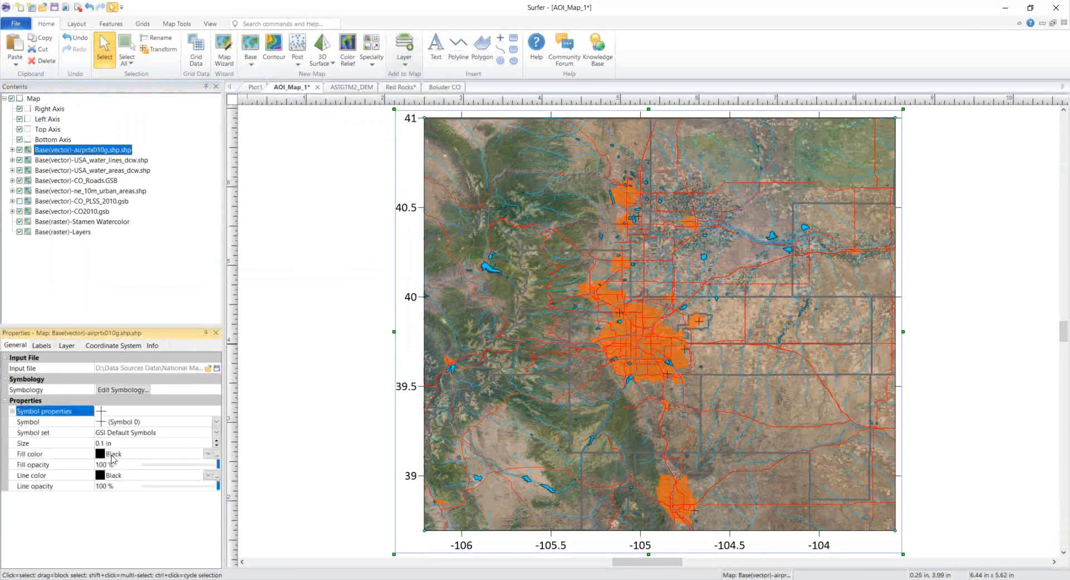
left_click(115, 425)
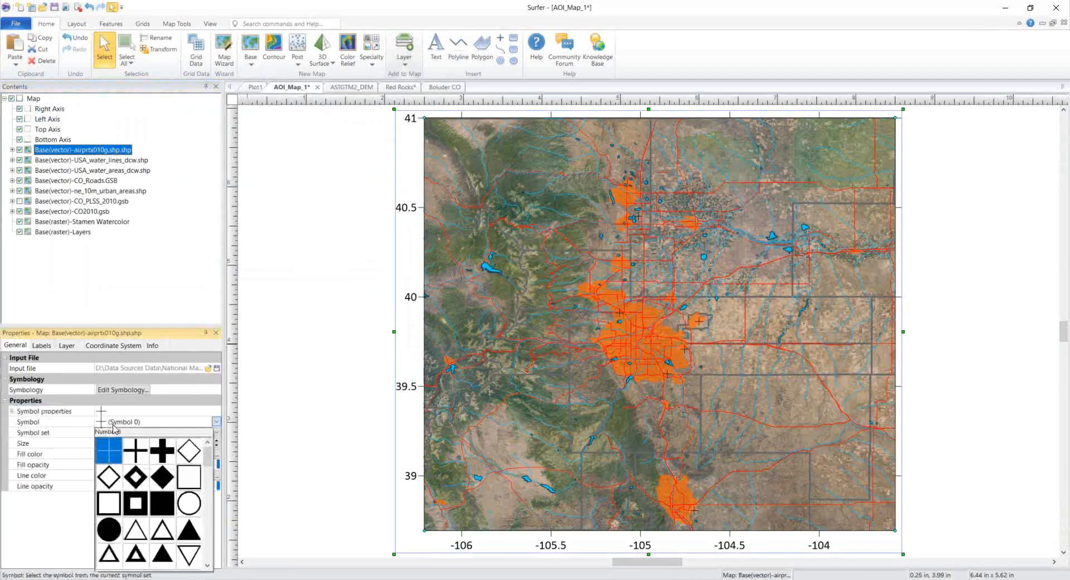
left_click(108, 530)
left_click(102, 454)
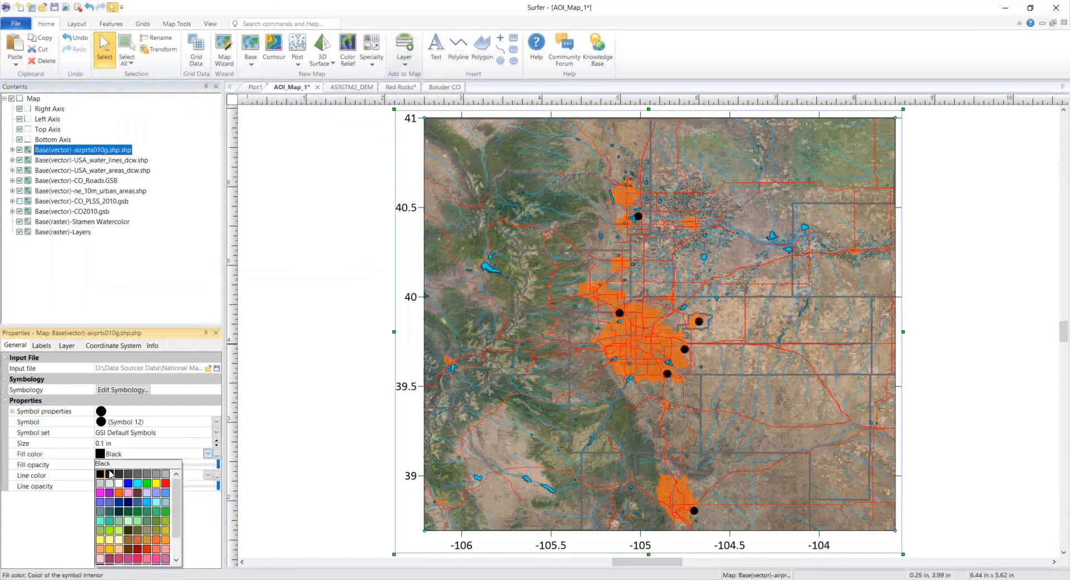
left_click(156, 482)
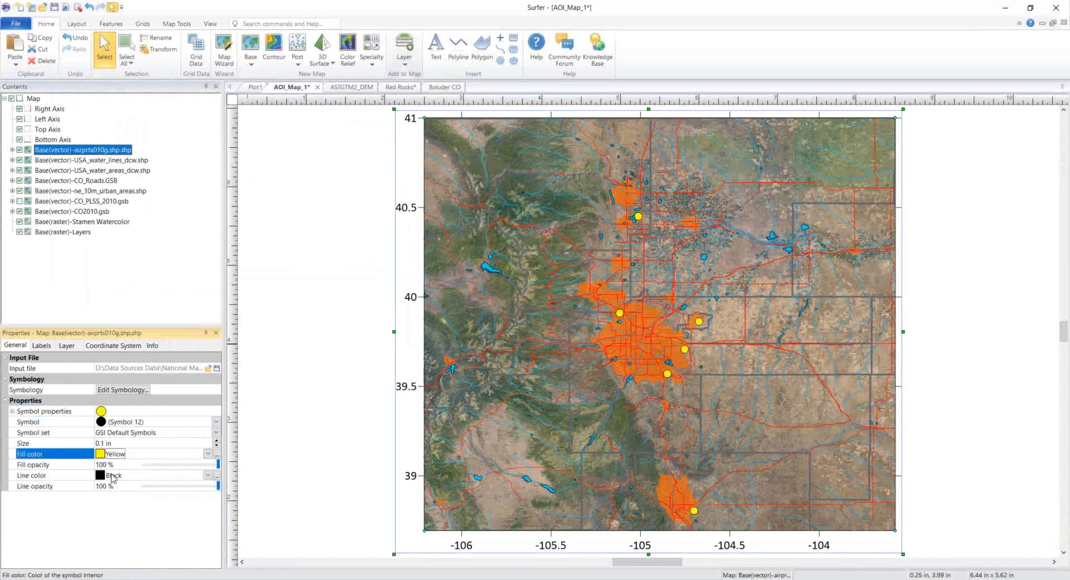
left_click(217, 447)
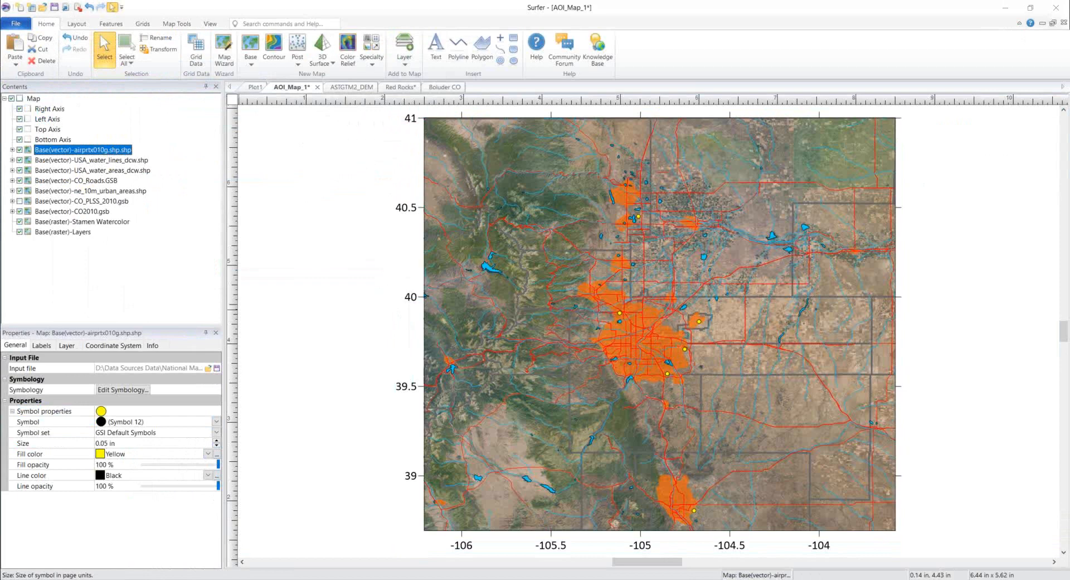
Step: Inspect the coordinate systems of the map, airports, water lines, water areas and CO_Roads.GSB layers
left_click(128, 346)
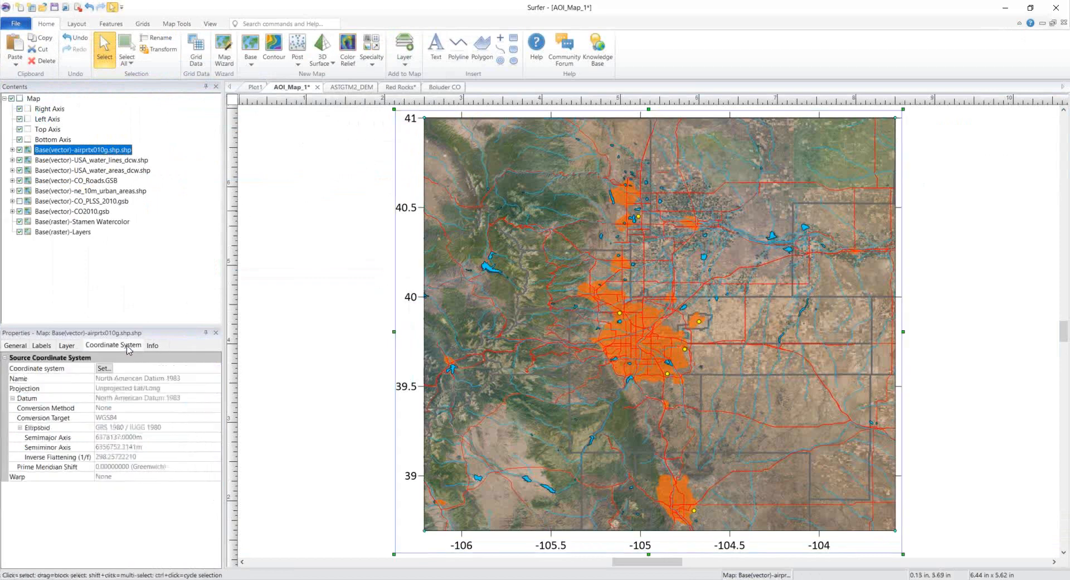
left_click(36, 100)
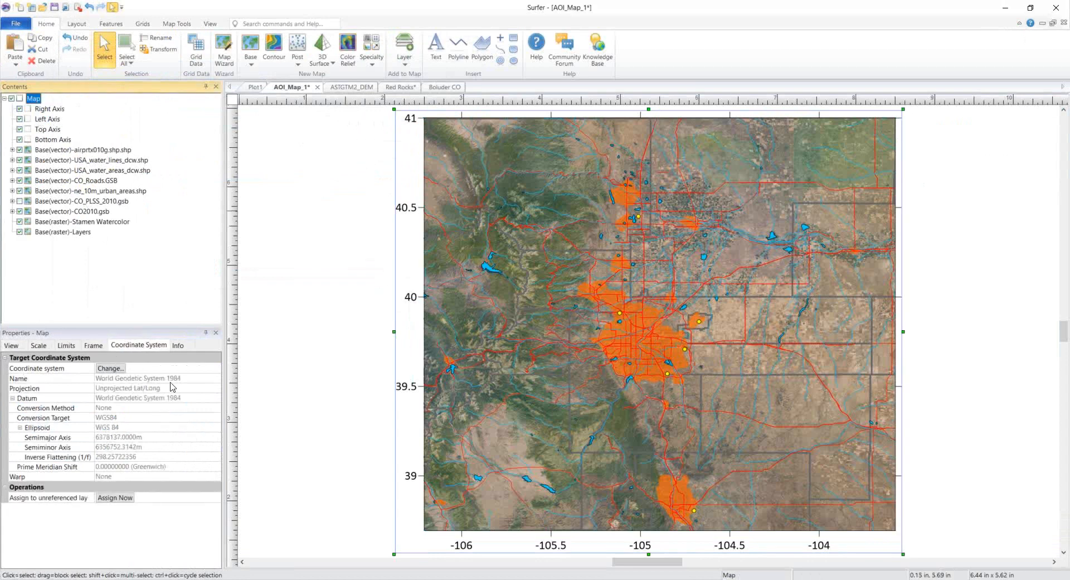
left_click(119, 151)
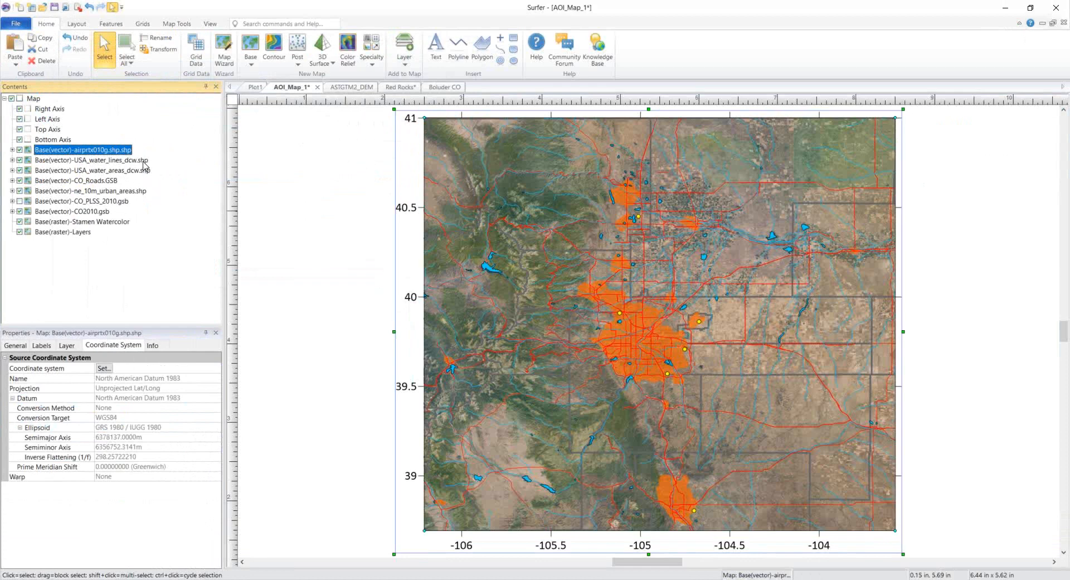
left_click(144, 162)
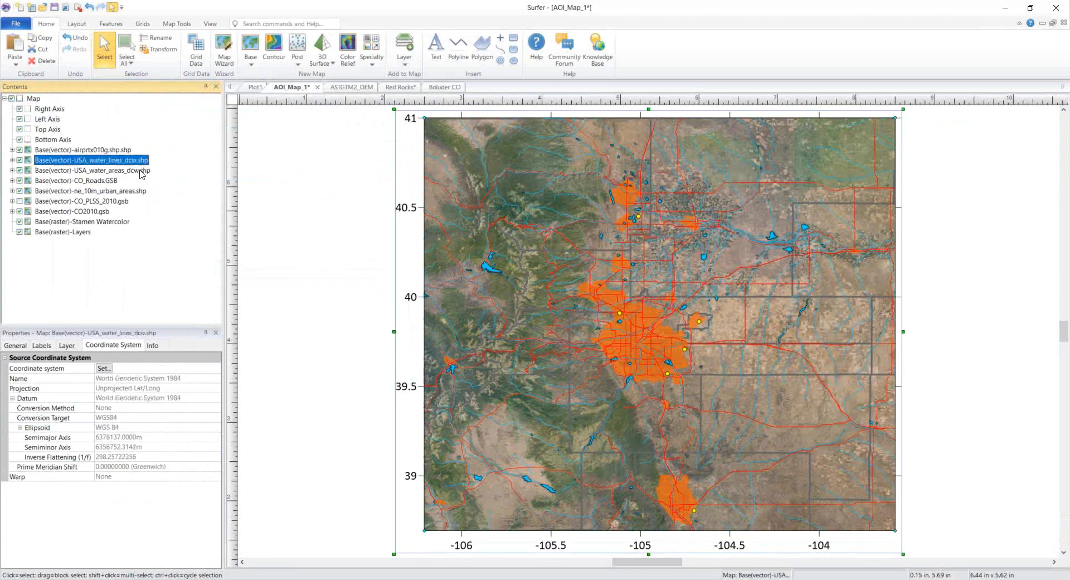
left_click(141, 172)
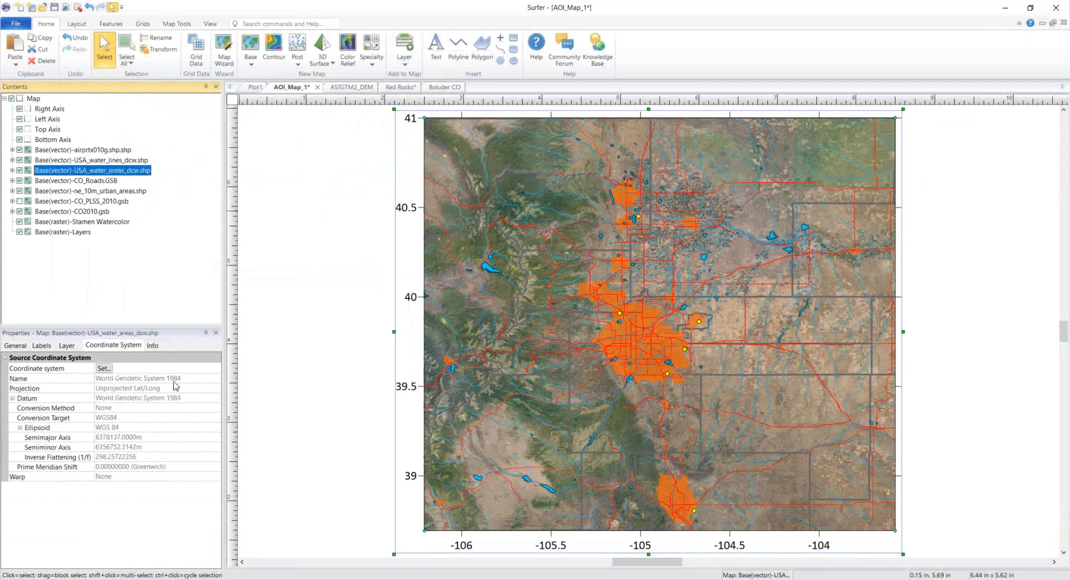
left_click(113, 183)
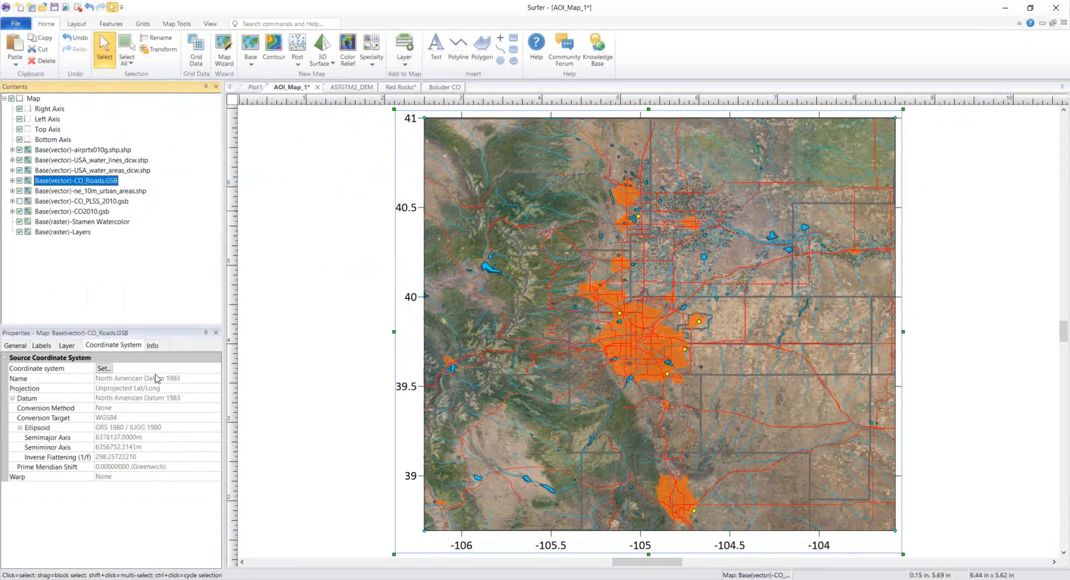
Step: Check urban areas, CO_PLSS_2010, CO2010, Stamen Watercolor and Layers coordinate systems, then return to the browser
left_click(135, 192)
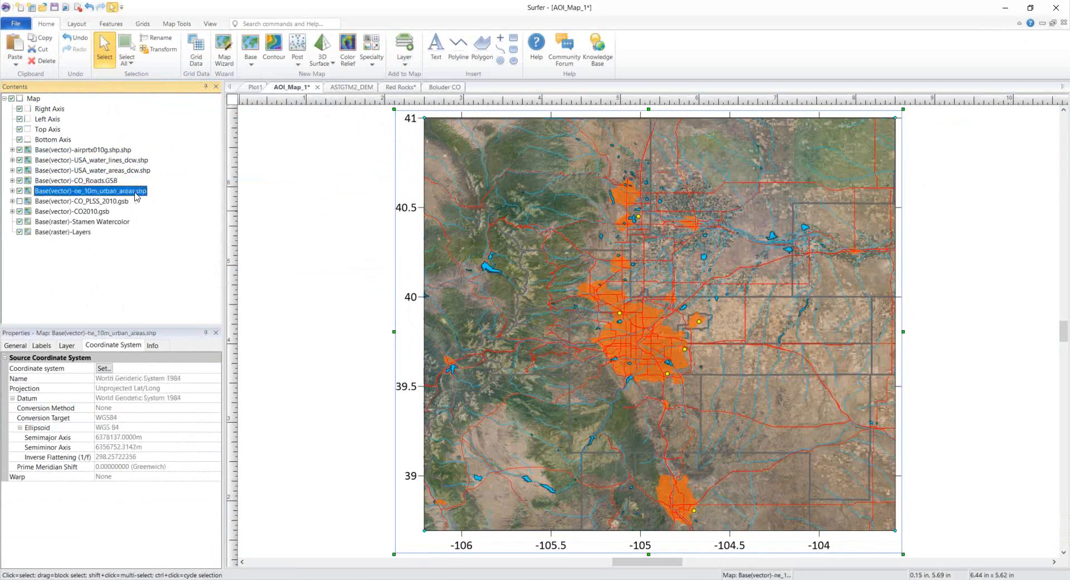
left_click(121, 205)
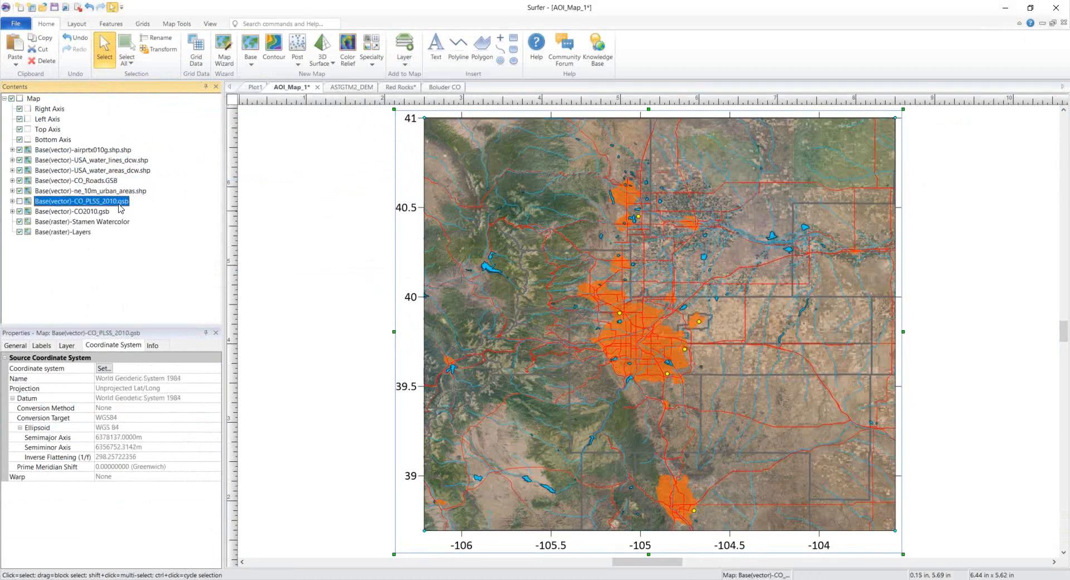
left_click(102, 214)
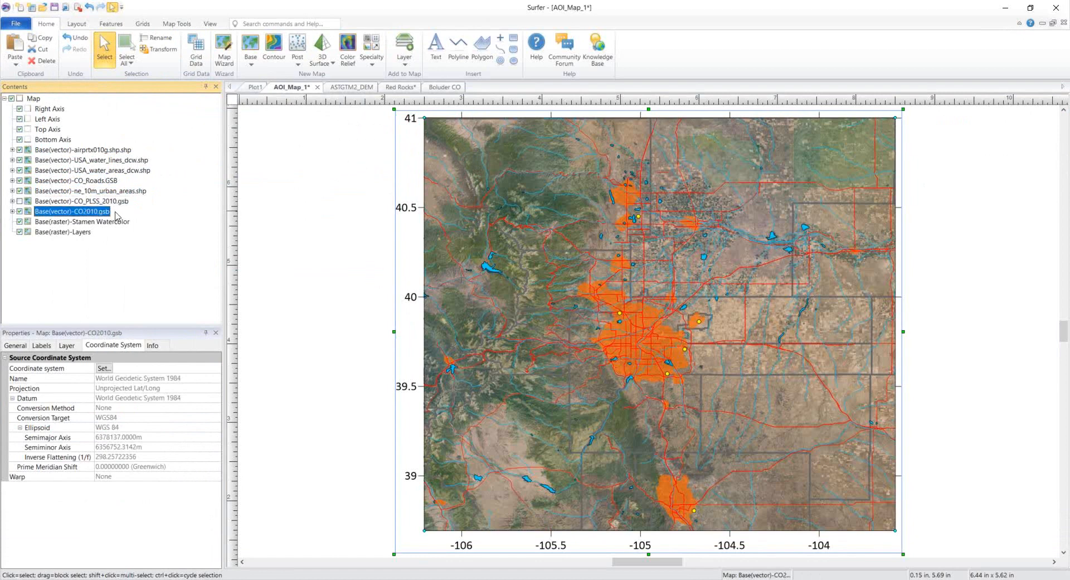
left_click(119, 225)
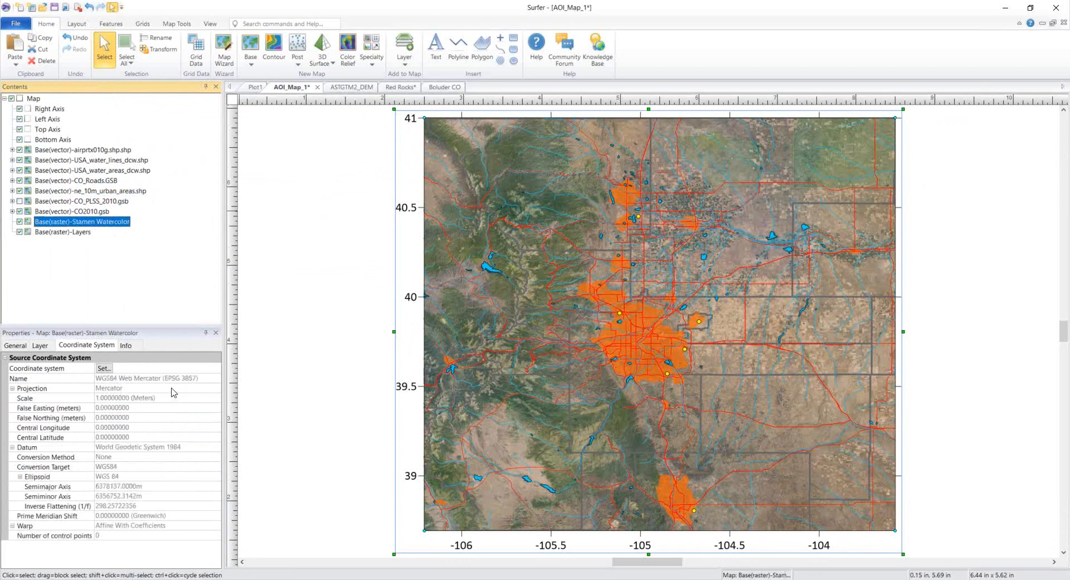
left_click(82, 234)
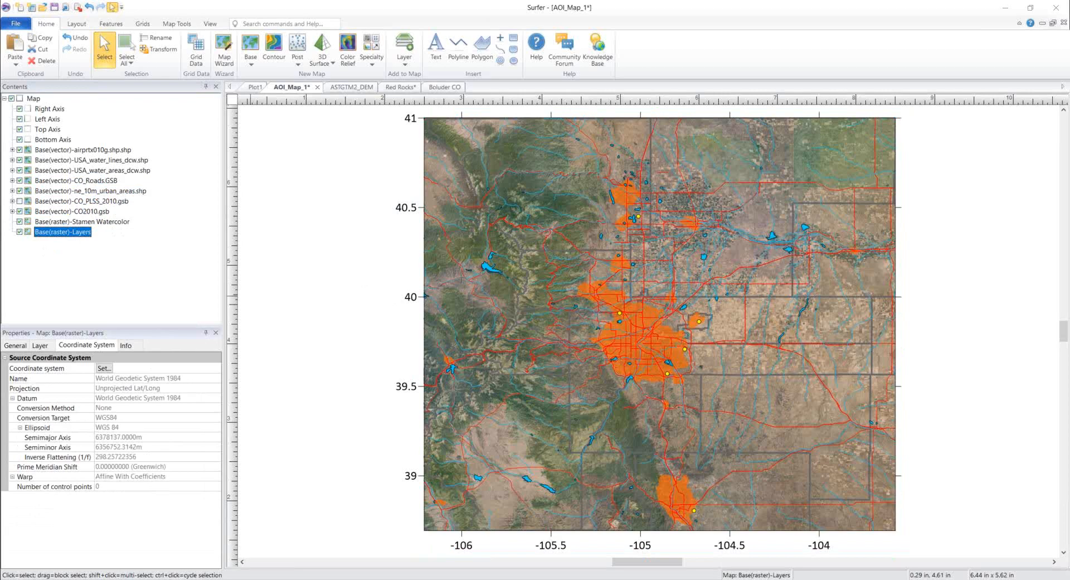
left_click(200, 579)
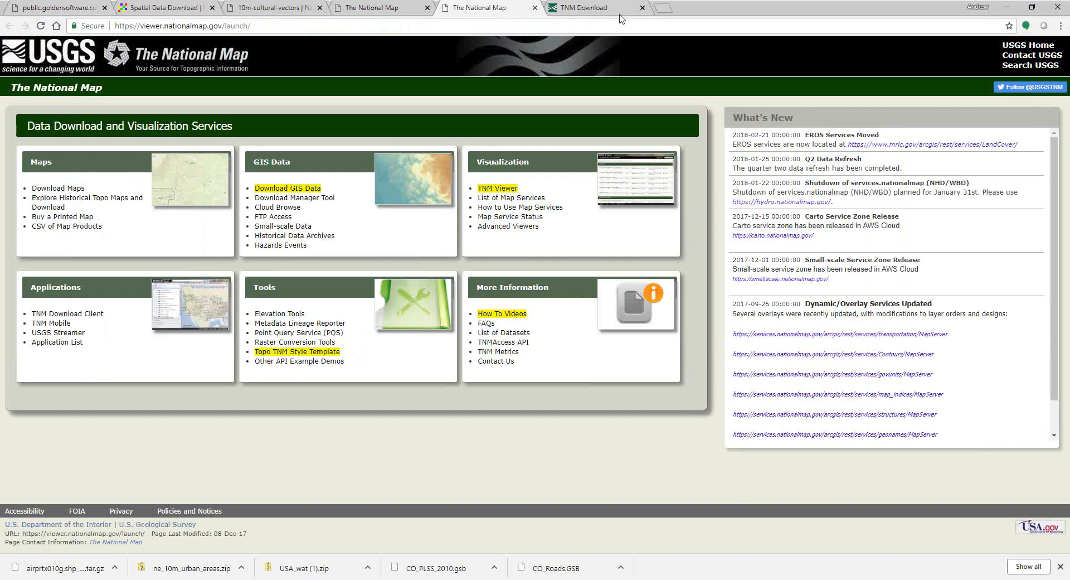
Step: Close the old TNM Download tab and launch Download GIS Data in a new tab
left_click(642, 8)
left_click(293, 189)
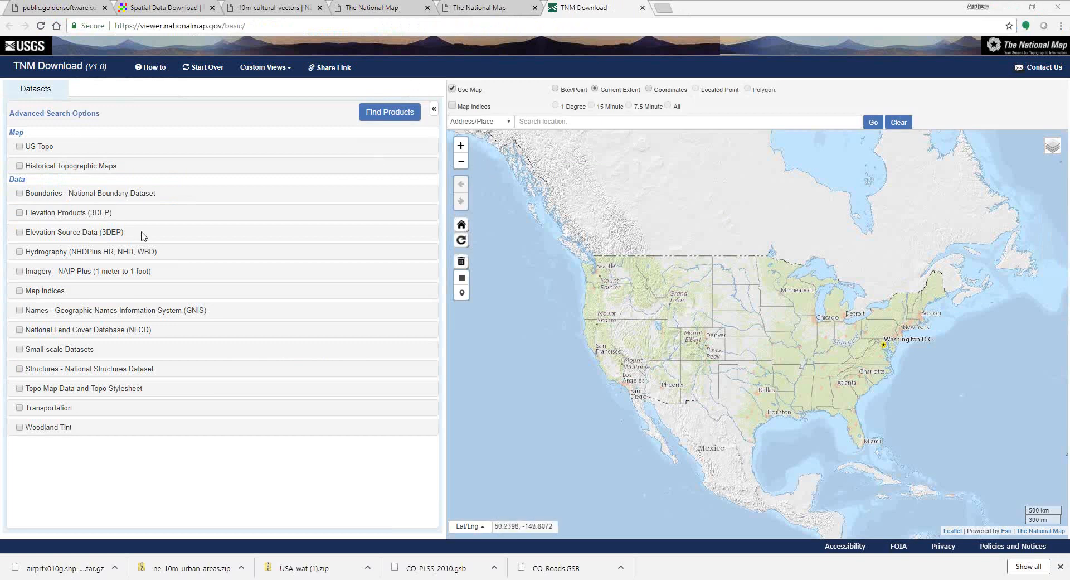
Step: Check Elevation Source Data (3DEP) in the TNM Download datasets list
left_click(20, 233)
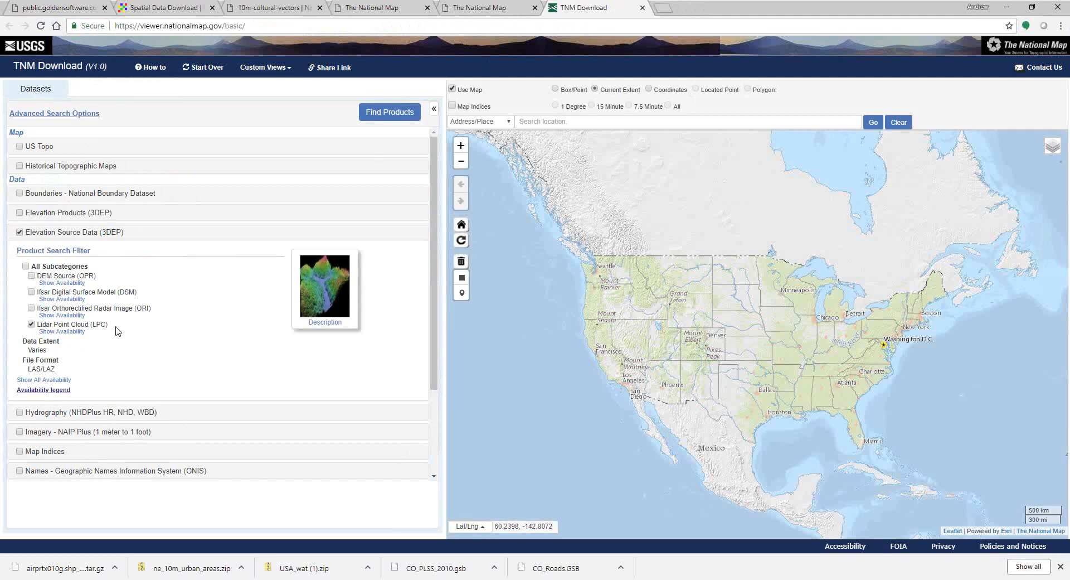
Step: Show Lidar Point Cloud availability and zoom and pan the map toward the central United States
left_click(75, 332)
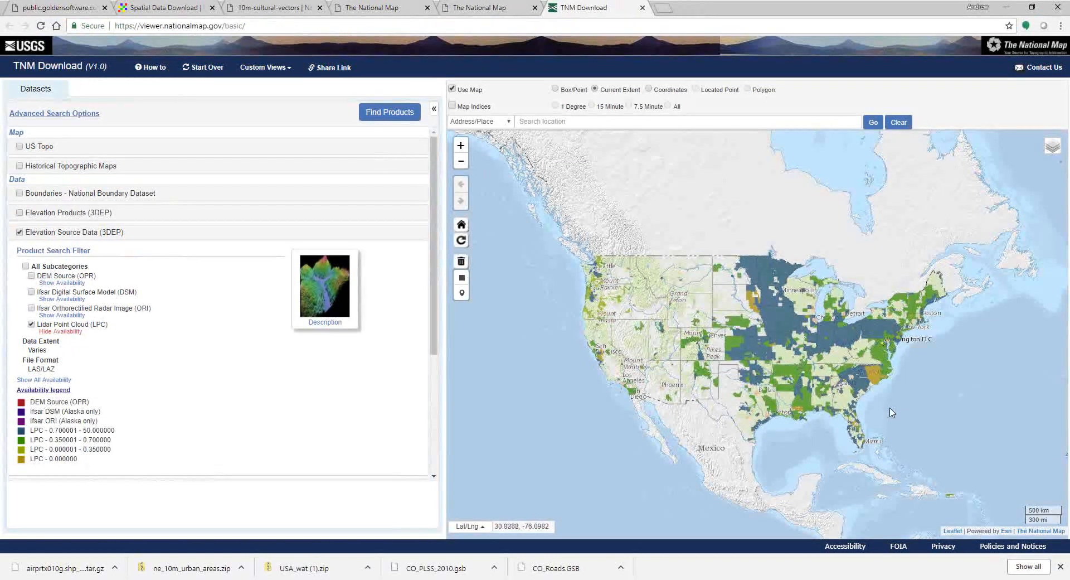
scroll(892, 412, "up", 1)
scroll(892, 412, "down", 1)
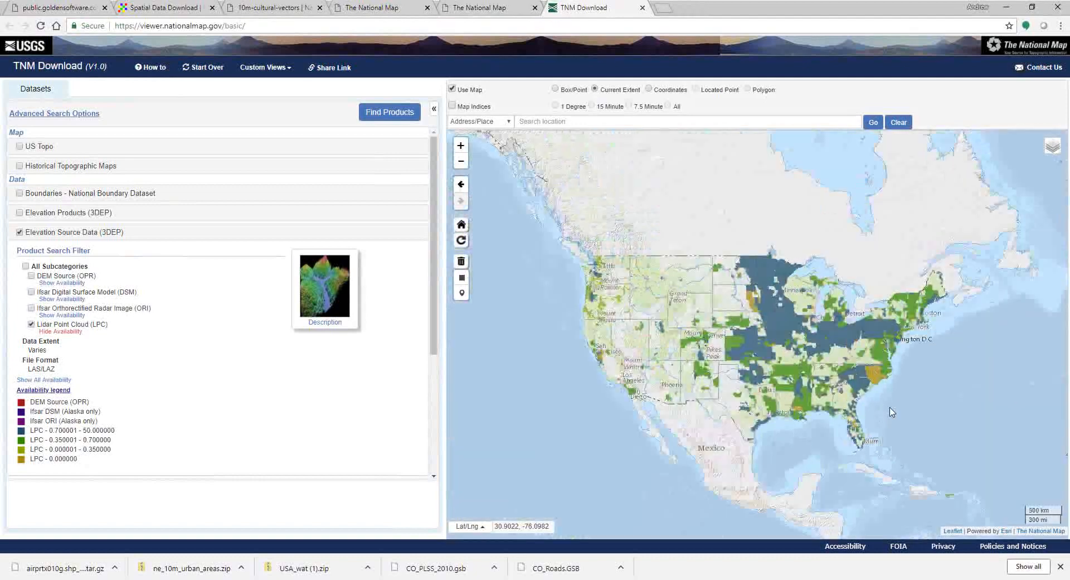
scroll(892, 413, "up", 1)
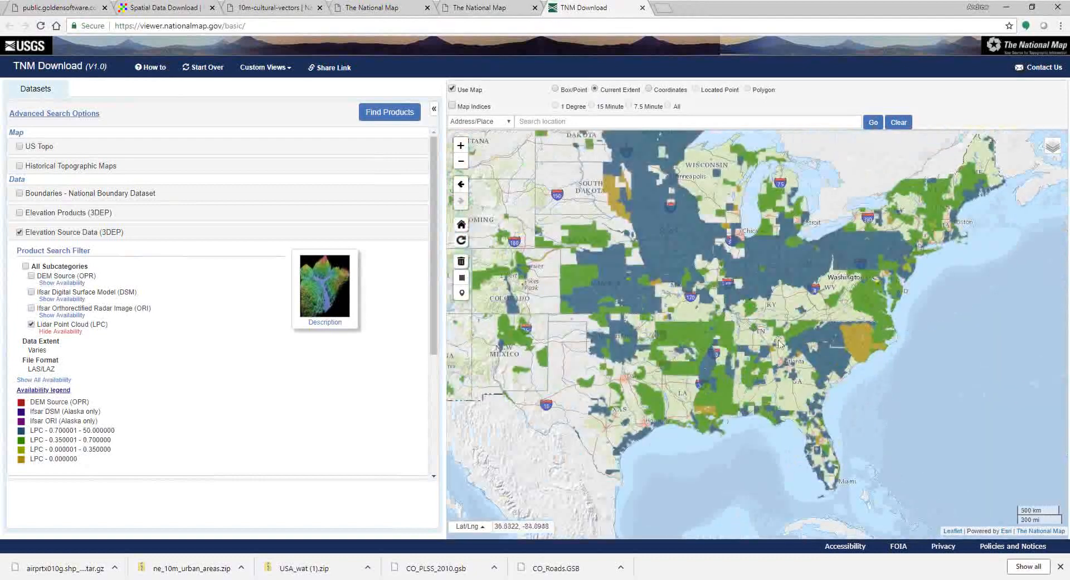
left_click_drag(778, 340, 827, 387)
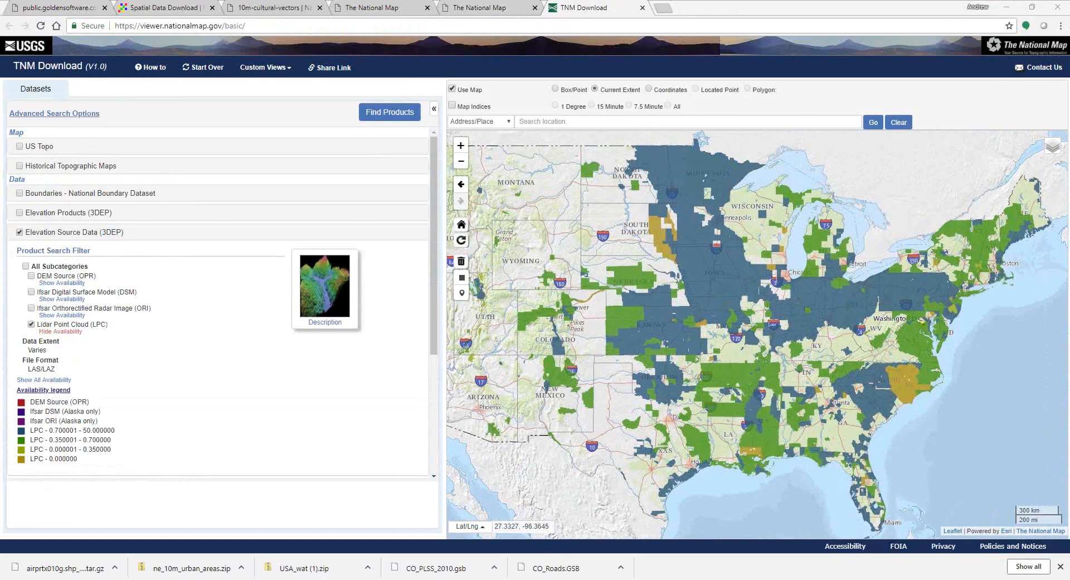
Step: Bring the USGS EarthExplorer home page into the browser as a tab
left_click_drag(208, 304, 483, 8)
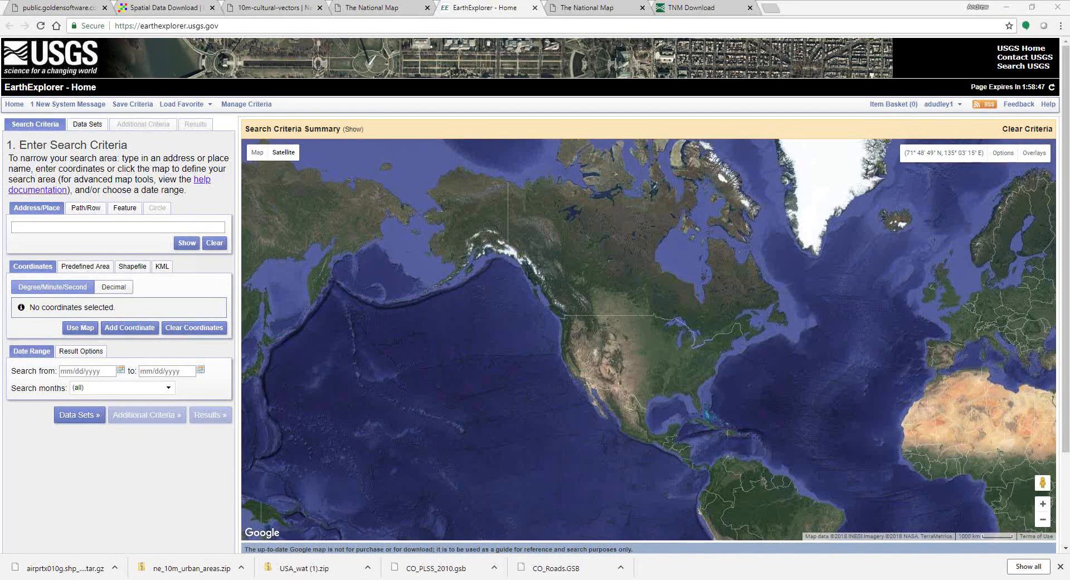
Step: Paste 'Red Rocks Park, Morrison, CO' as the search address and set it as the search coordinate
right_click(39, 227)
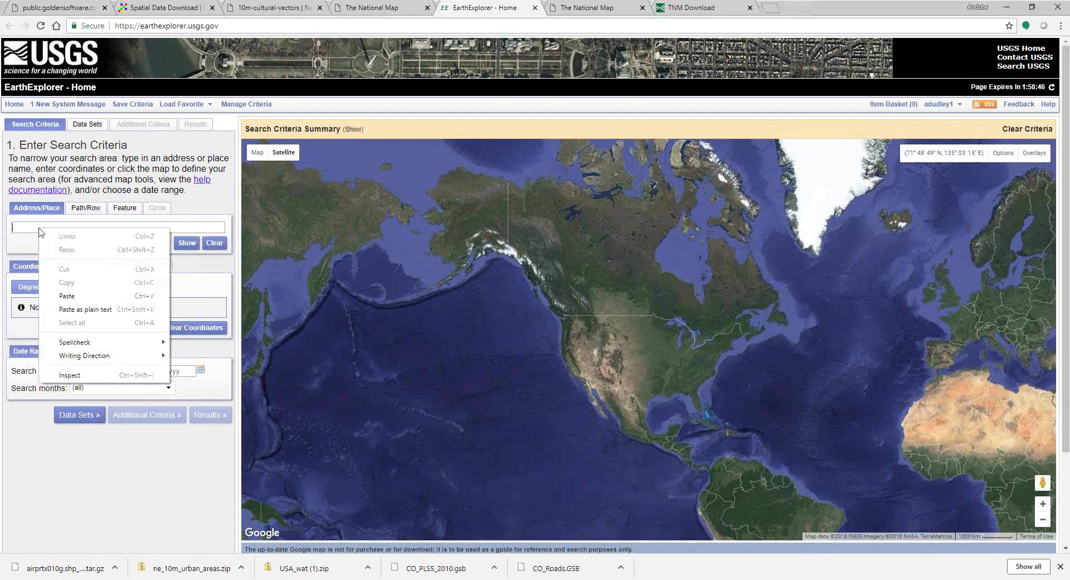
left_click(75, 295)
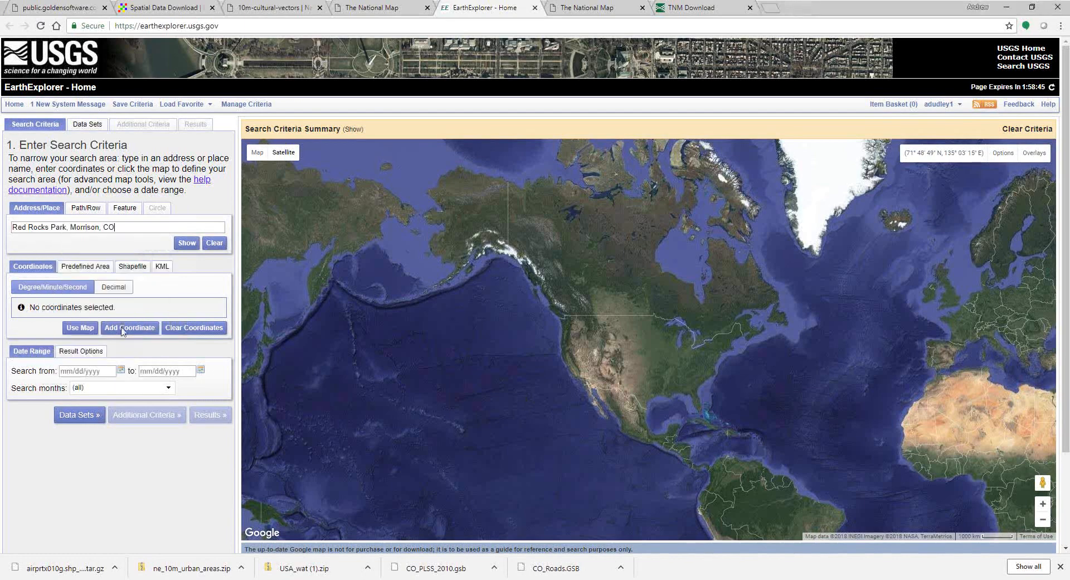
left_click(189, 243)
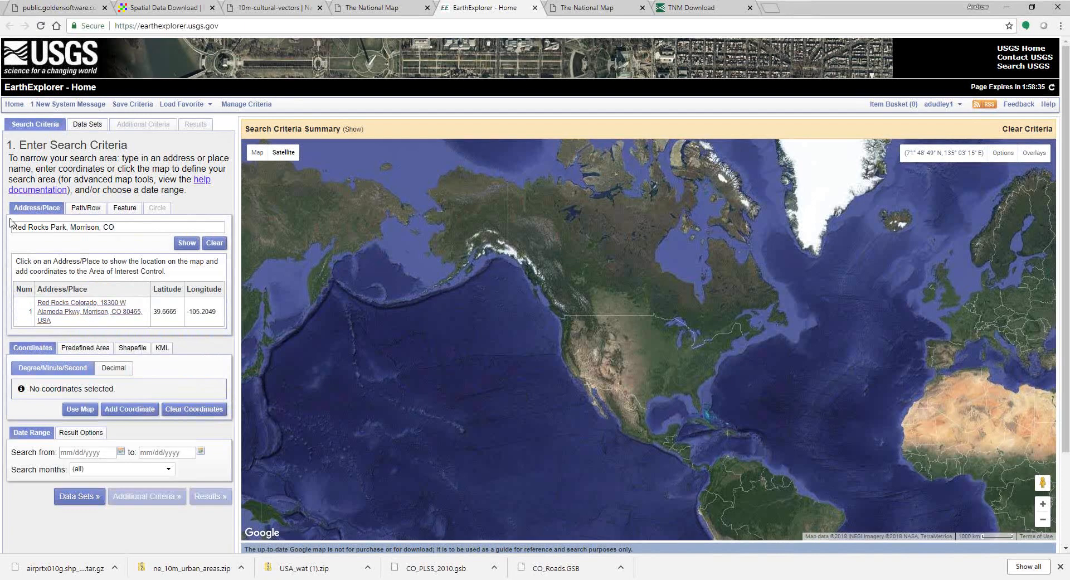
left_click(73, 315)
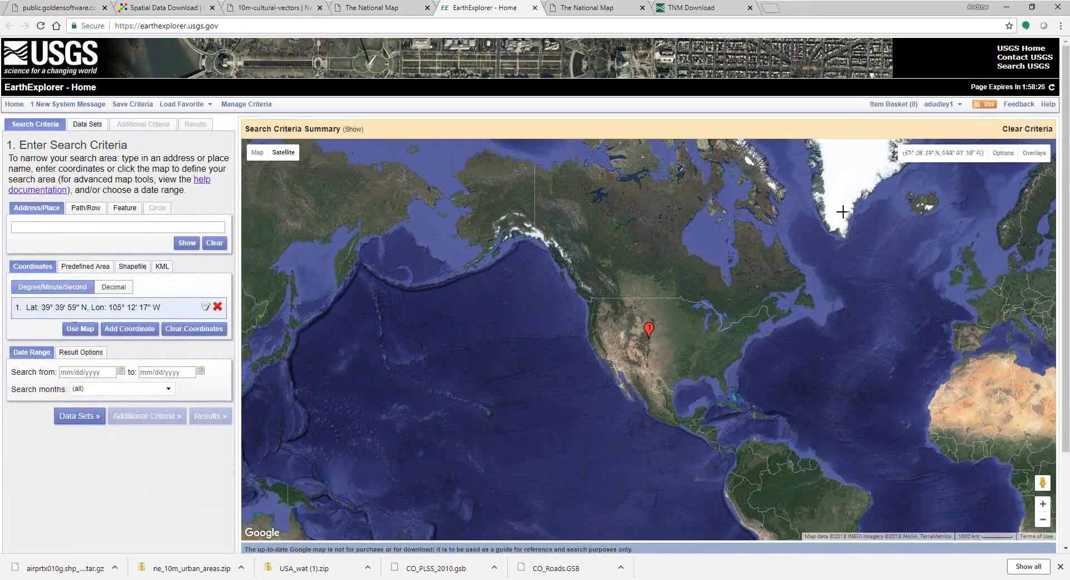
Step: Zoom and pan the satellite map until the Red Rocks marker near Morrison fills the view
scroll(633, 353, "up", 5)
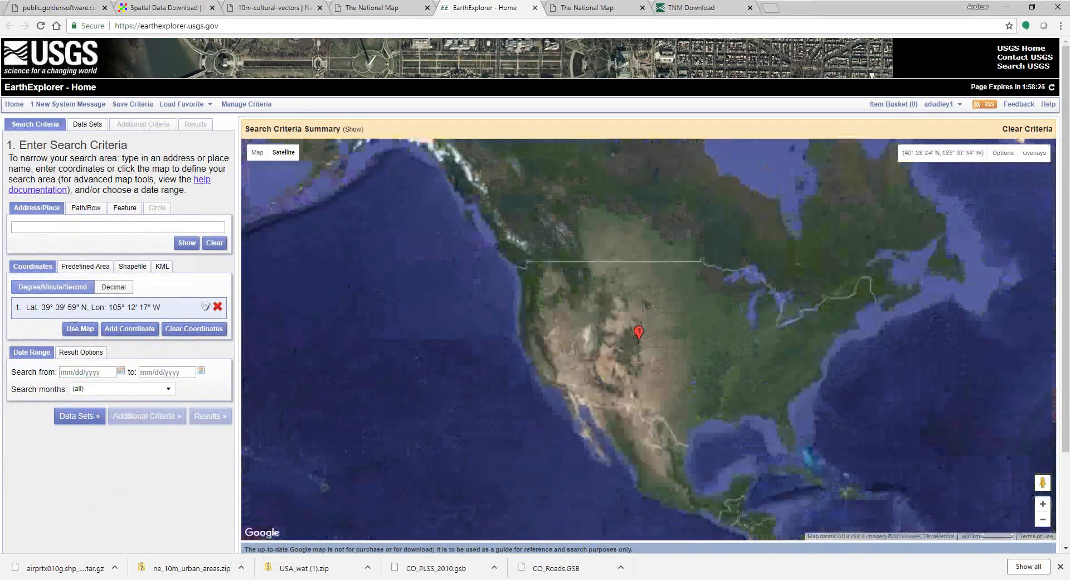
scroll(634, 354, "up", 1)
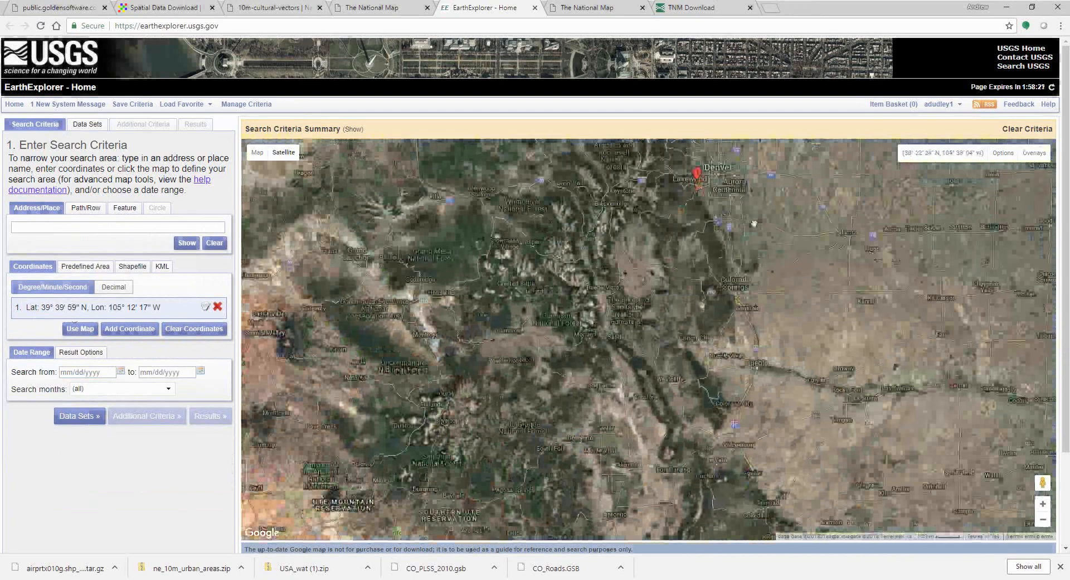
mouse_move(755, 222)
left_mouse_down()
mouse_move(739, 260)
mouse_move(646, 371)
left_mouse_up()
scroll(647, 371, "up", 2)
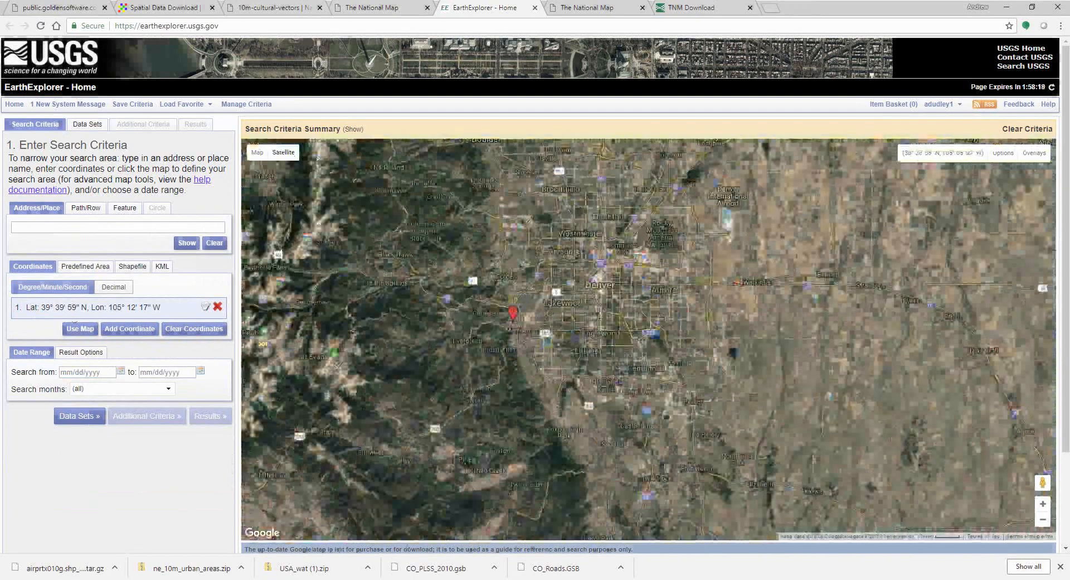
scroll(440, 325, "up", 4)
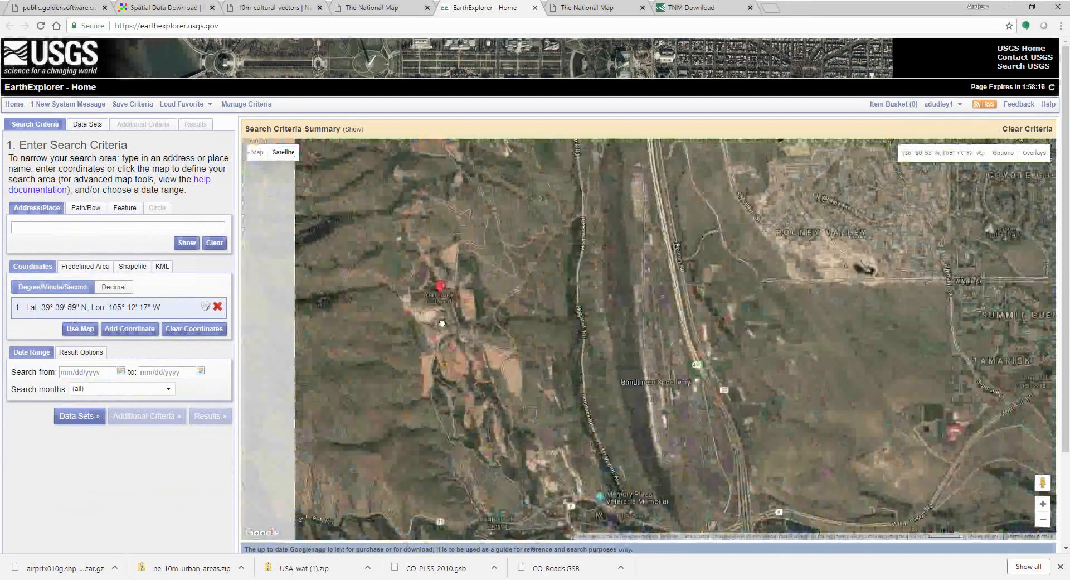
left_click_drag(442, 323, 614, 323)
scroll(719, 333, "up", 1)
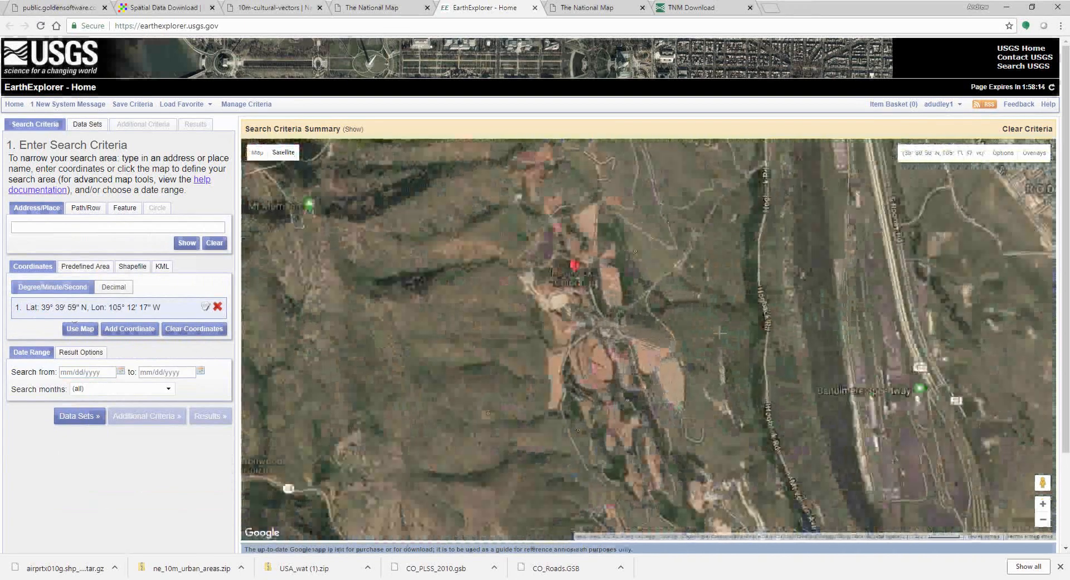
scroll(720, 333, "down", 1)
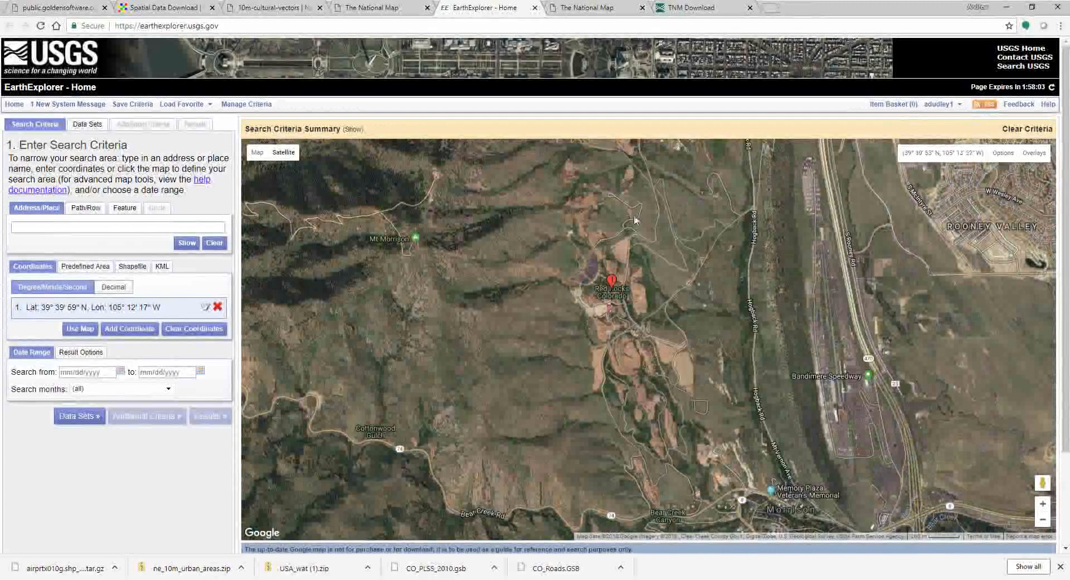
Step: Open the data set list and browse the Aerial Imagery and AVHRR categories
left_click(92, 126)
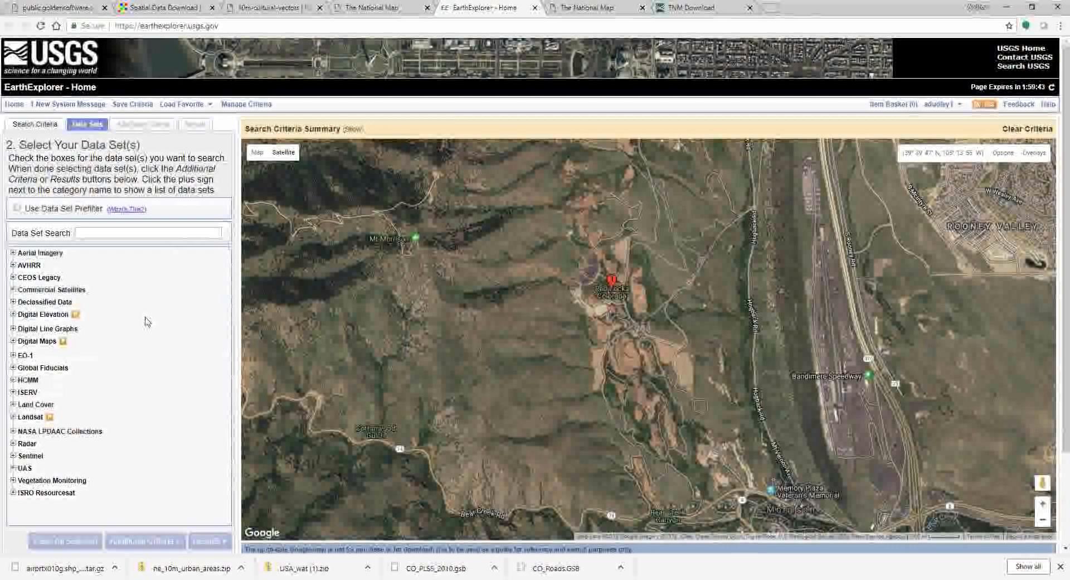
left_click(13, 253)
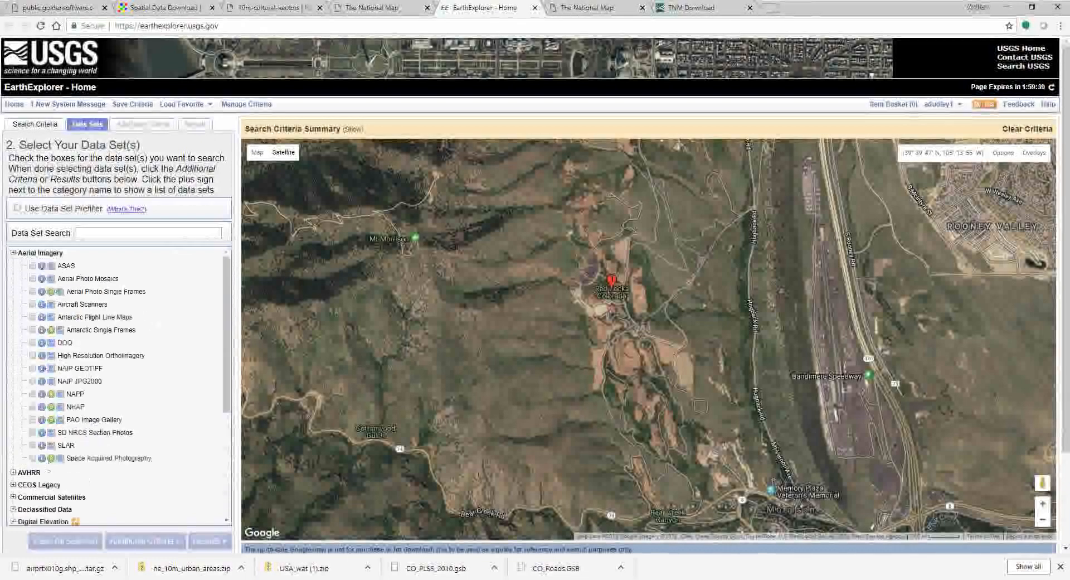
left_click(13, 253)
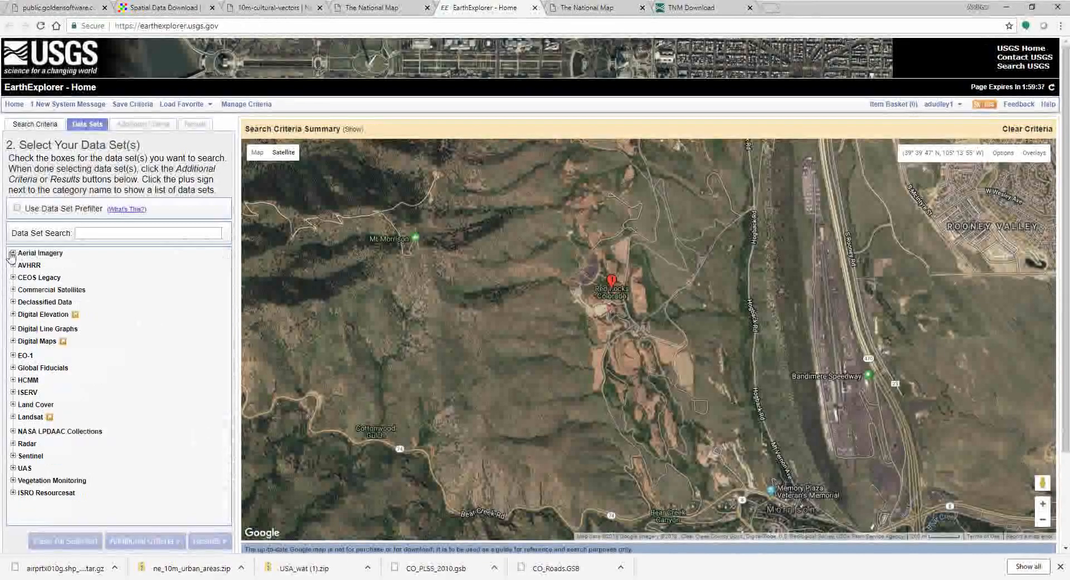
left_click(13, 266)
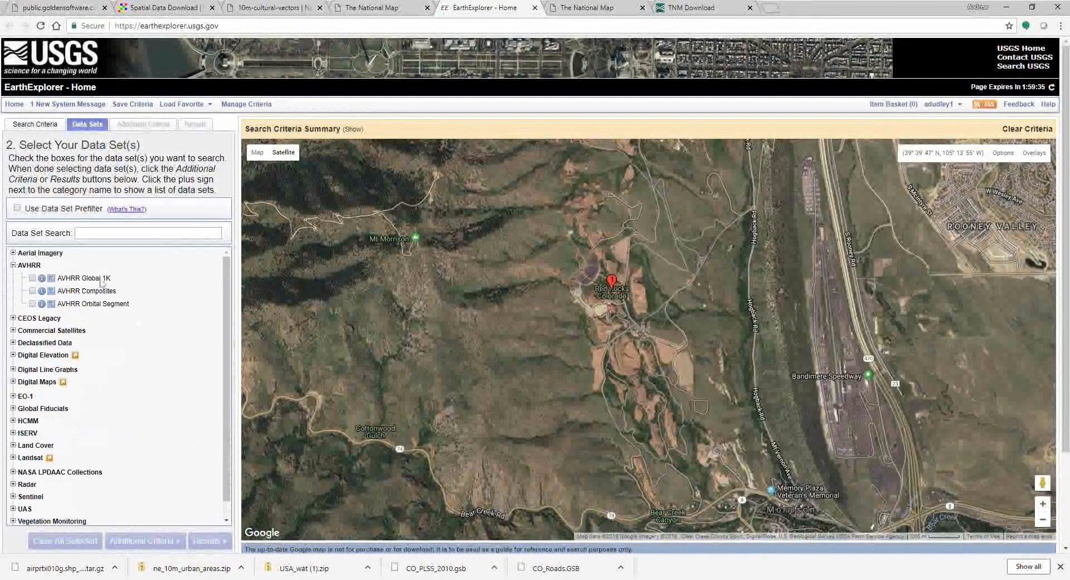
left_click(13, 265)
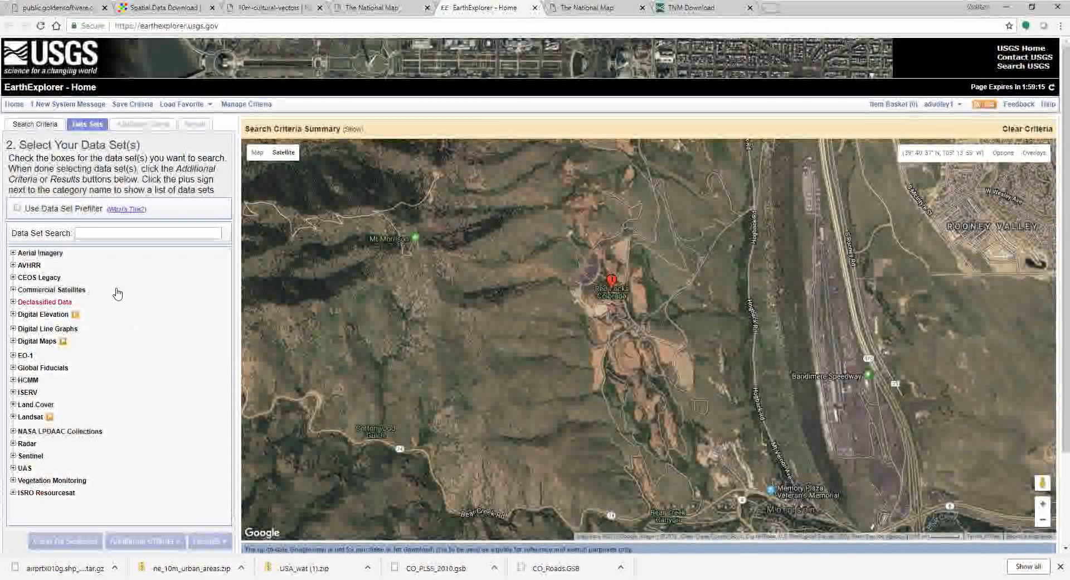
Step: Check ASTER GLOBAL DEM, accepting its terms, and LIDAR under Digital Elevation, then run the search
left_click(13, 314)
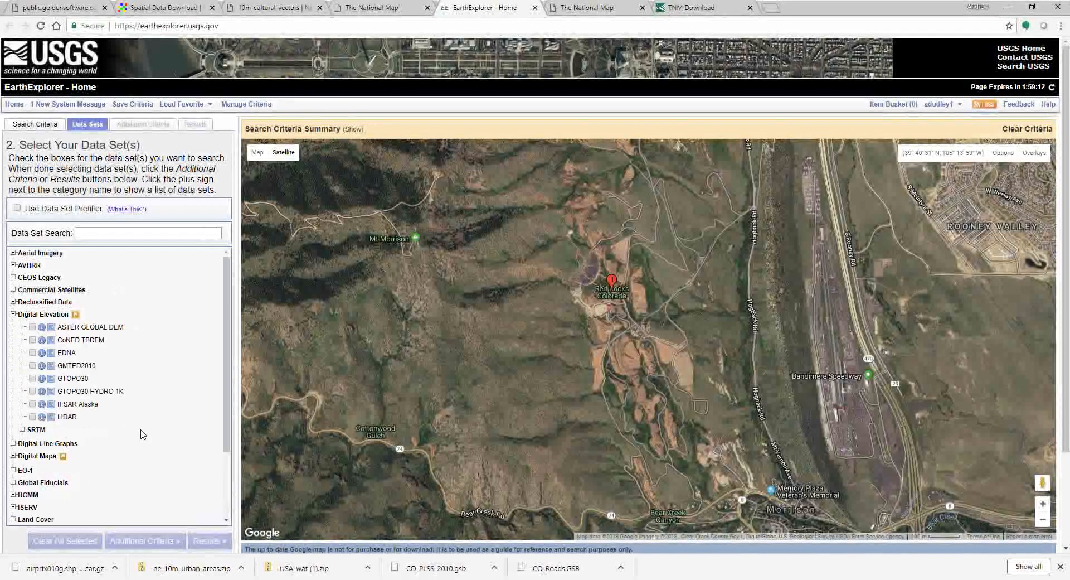
left_click(33, 327)
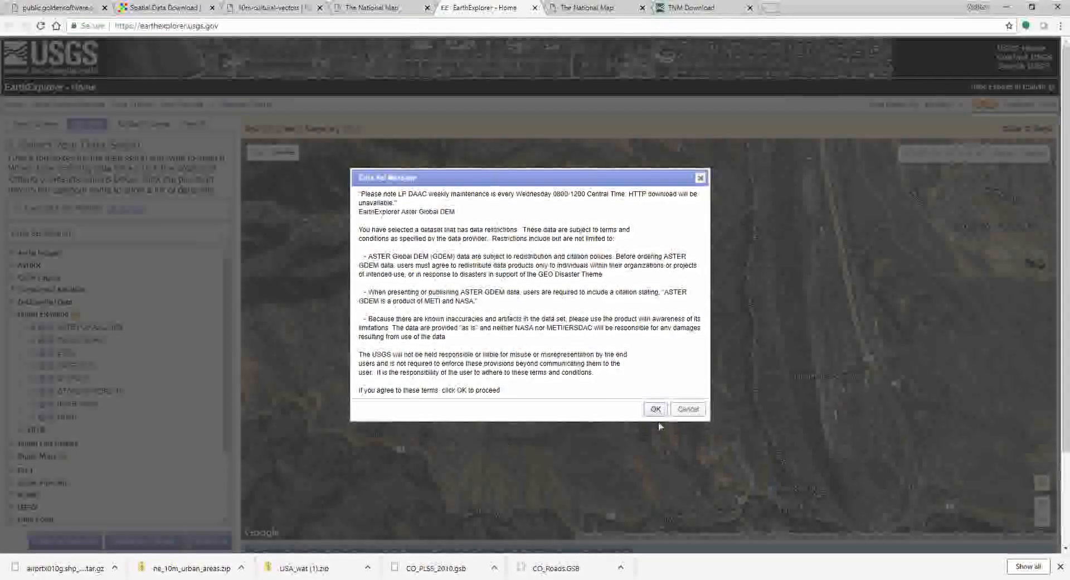
left_click(655, 408)
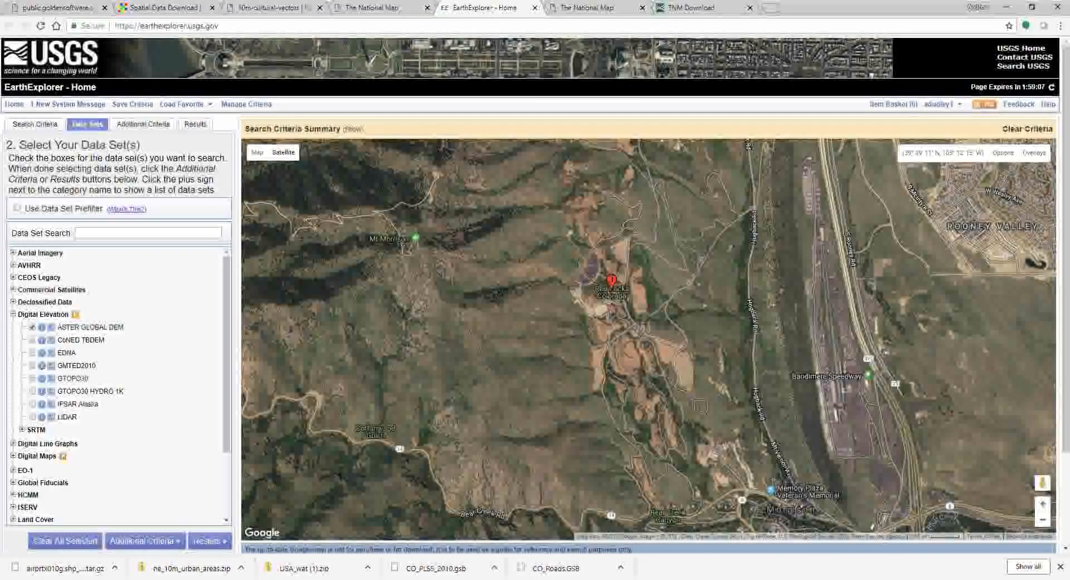
left_click(32, 417)
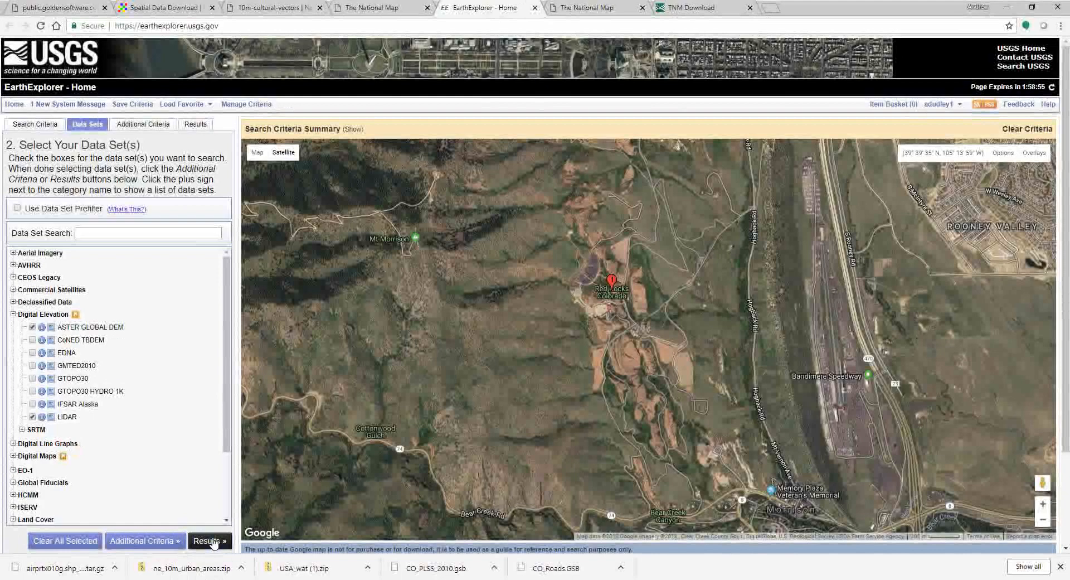
left_click(211, 540)
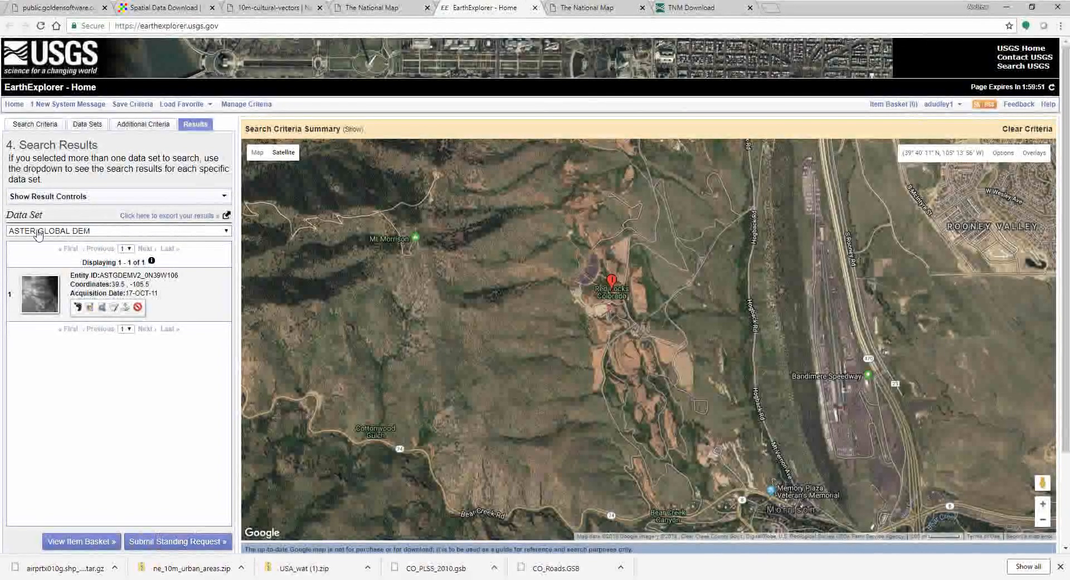
Step: Keep ASTER GLOBAL DEM as the results data set, listing tile ASTGDEMV2_0N39W106
left_click(138, 234)
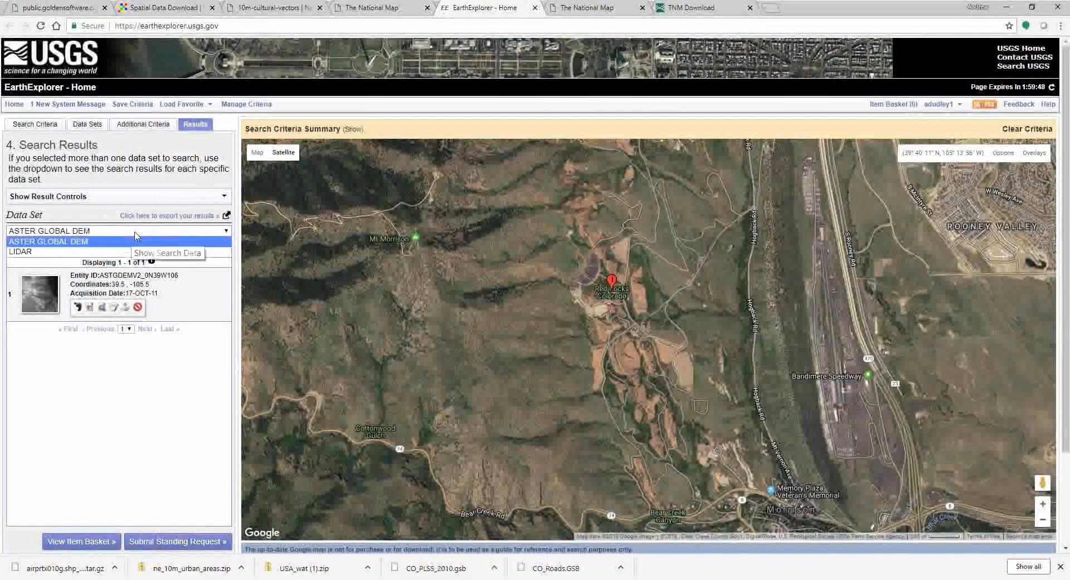
left_click(105, 243)
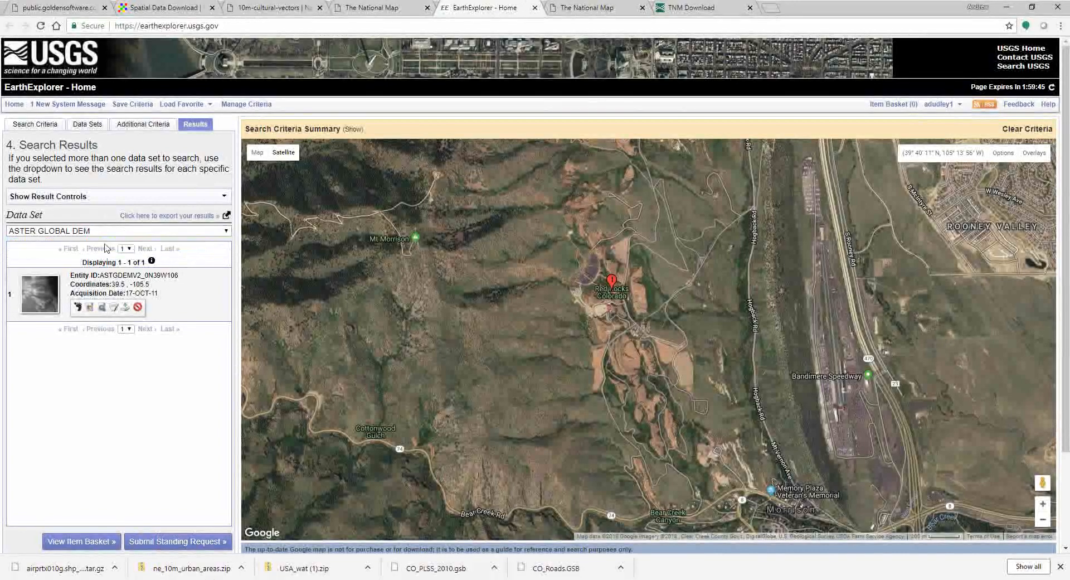
Step: Download the ASTER tile in Standard Format after agreeing to the licence, then return to results
left_click(126, 307)
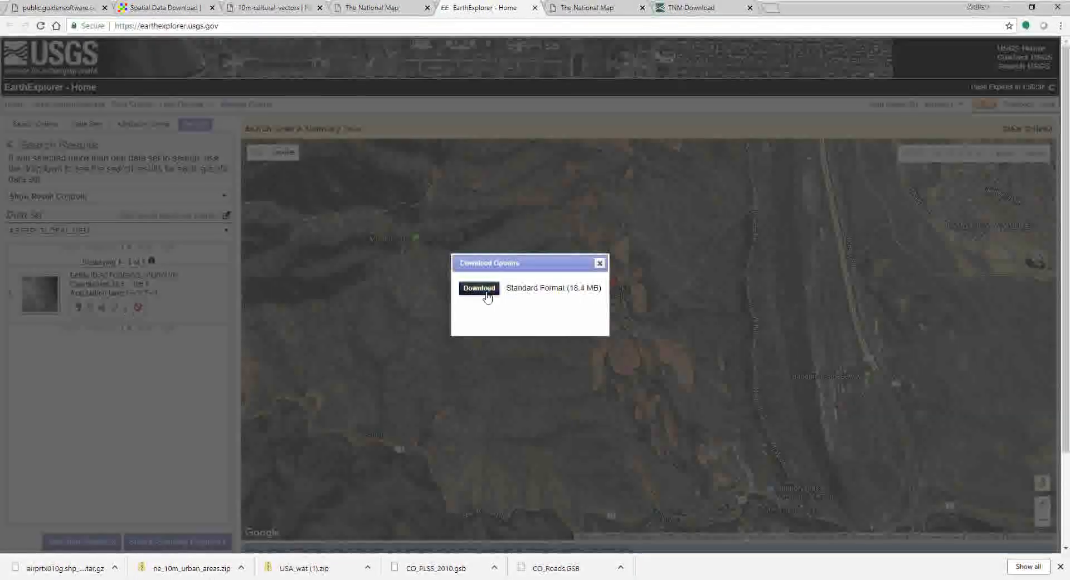
left_click(485, 291)
left_click(565, 422)
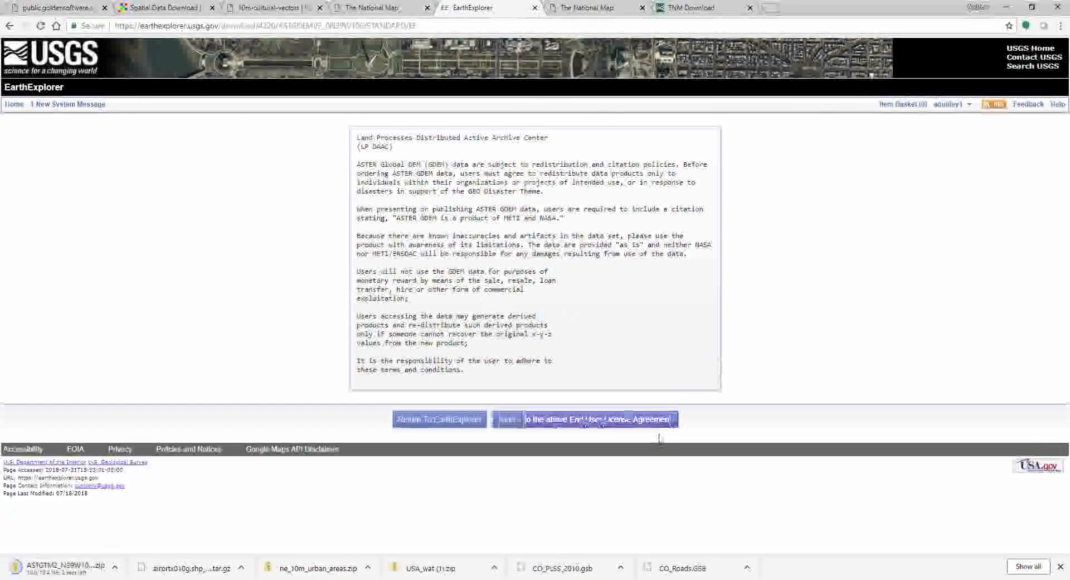
left_click(444, 423)
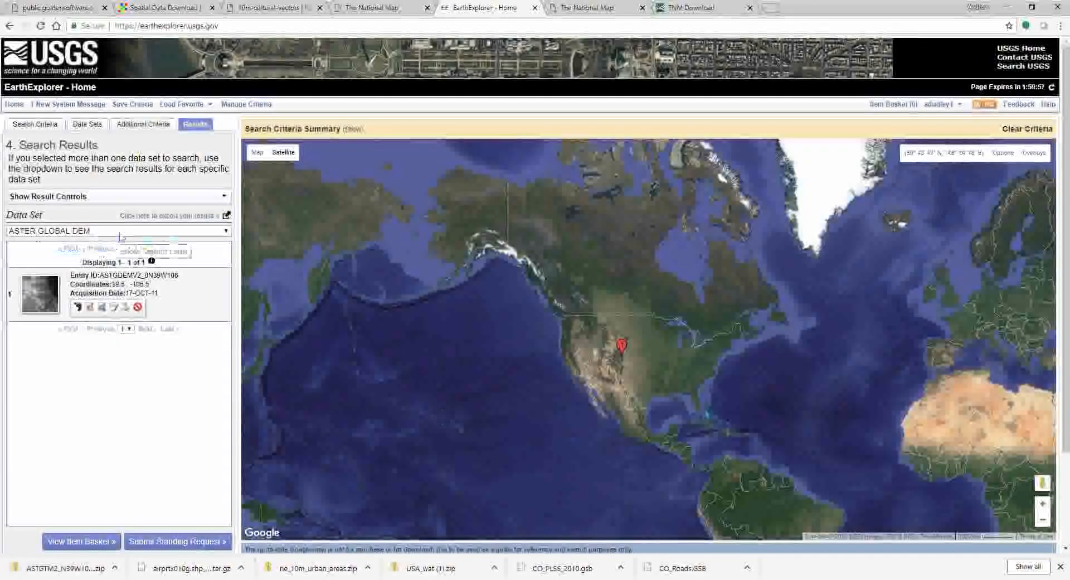
left_click(39, 232)
Step: Switch the results to LIDAR and download its 35.7 MB LAZ product
left_click(40, 252)
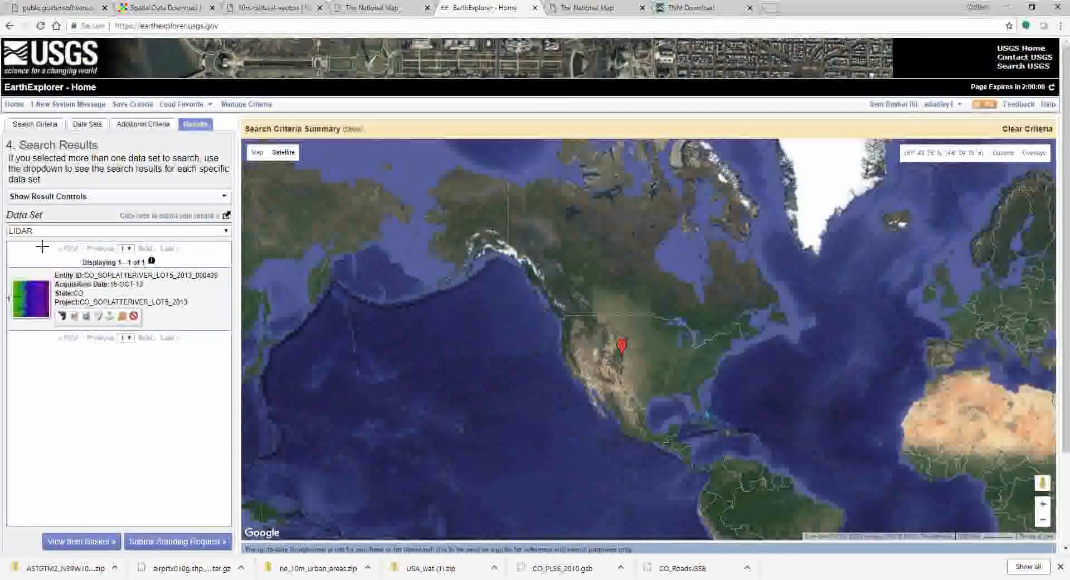
left_click(110, 316)
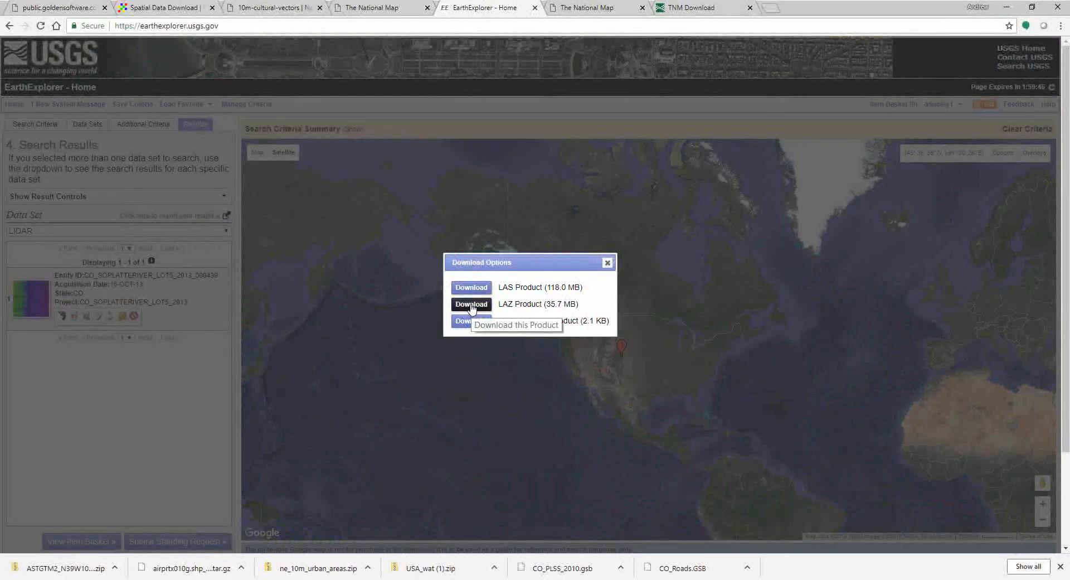
left_click(471, 307)
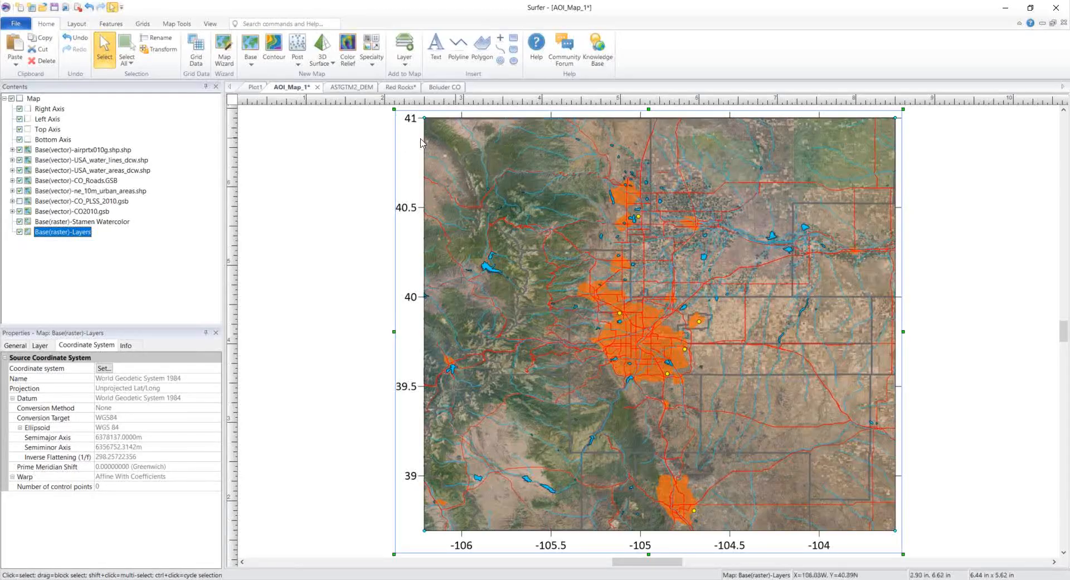
Step: Open the ASTGTM2_DEM colour-relief map as a new 3D View from its View properties
left_click(353, 89)
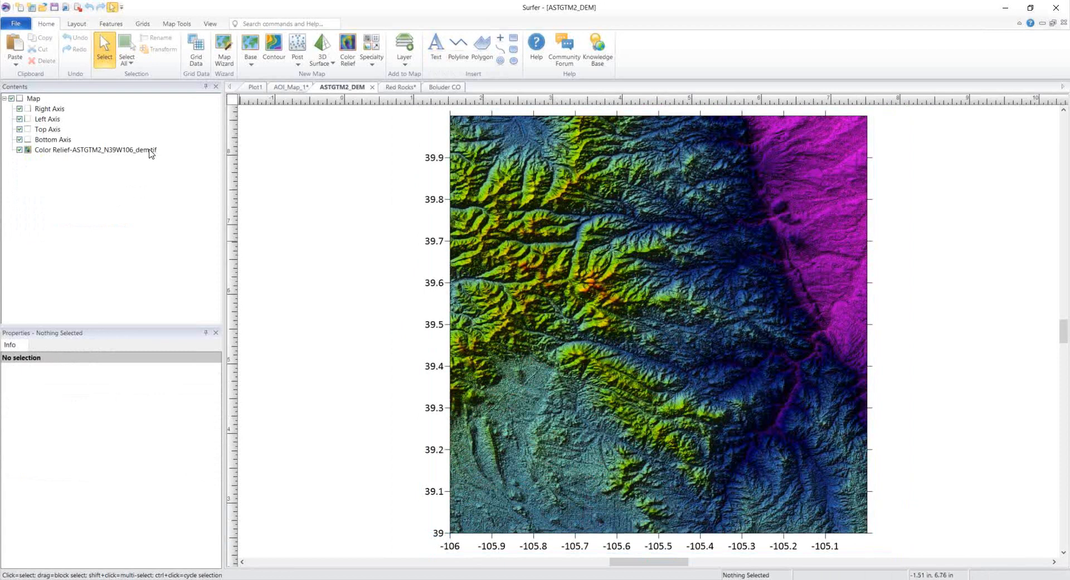
left_click(31, 100)
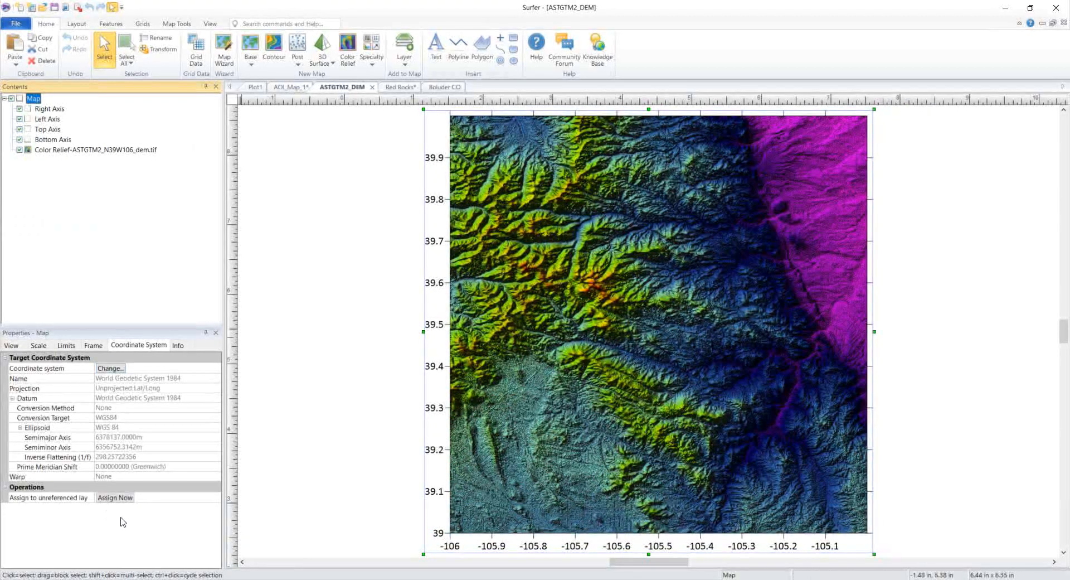
left_click(13, 346)
left_click(118, 413)
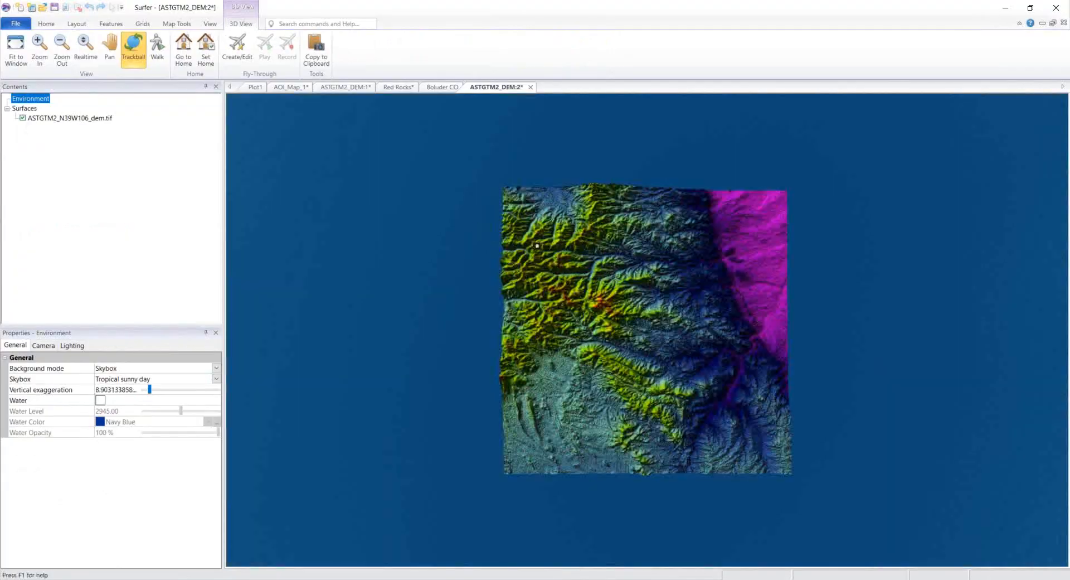
Step: Tilt the Colorado DEM terrain into a perspective view, then switch to the Red Rocks document
left_click_drag(597, 359, 600, 325)
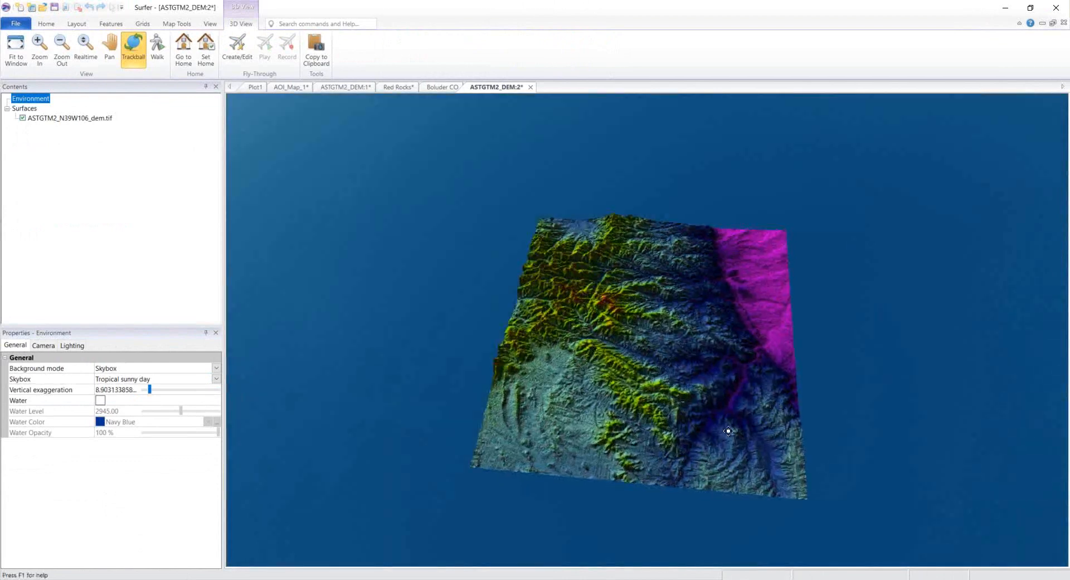
left_click_drag(704, 437, 813, 411)
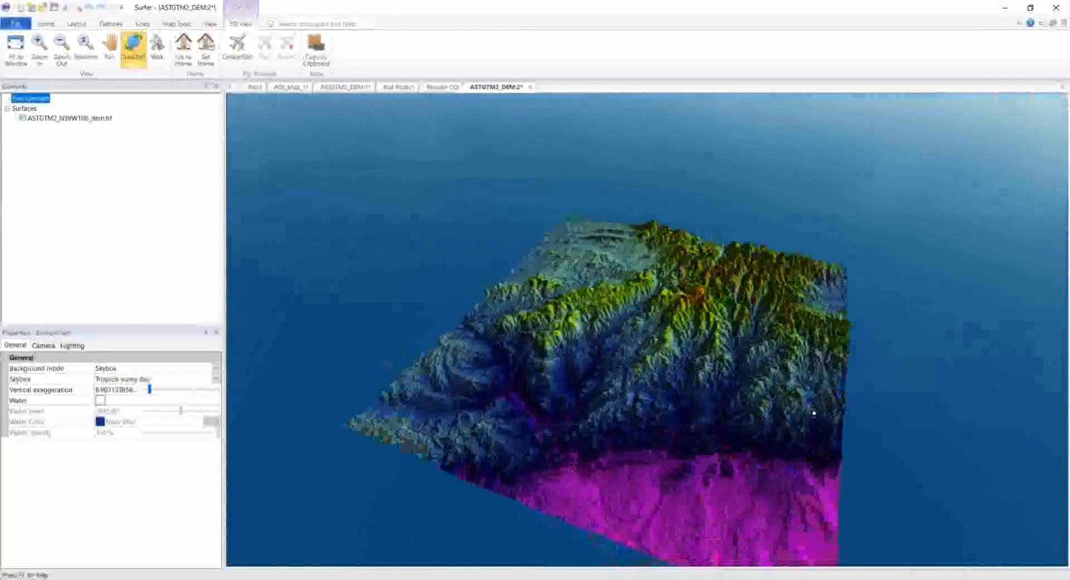
left_click(404, 87)
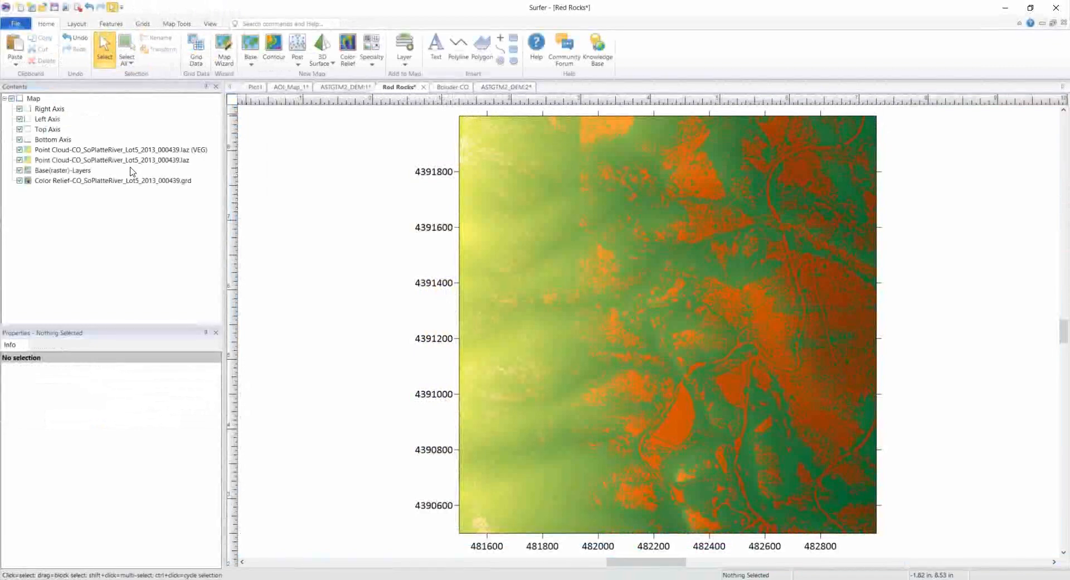
Step: Hide and restore the two point clouds and base raster, then open Red Rocks as a 3D View
left_click(19, 149)
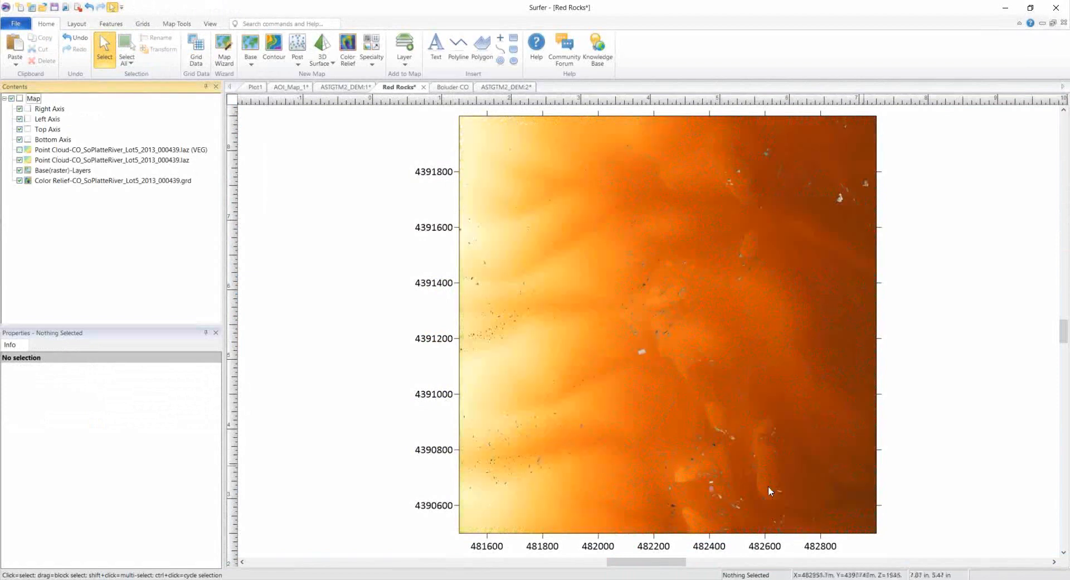
left_click(20, 160)
left_click(20, 170)
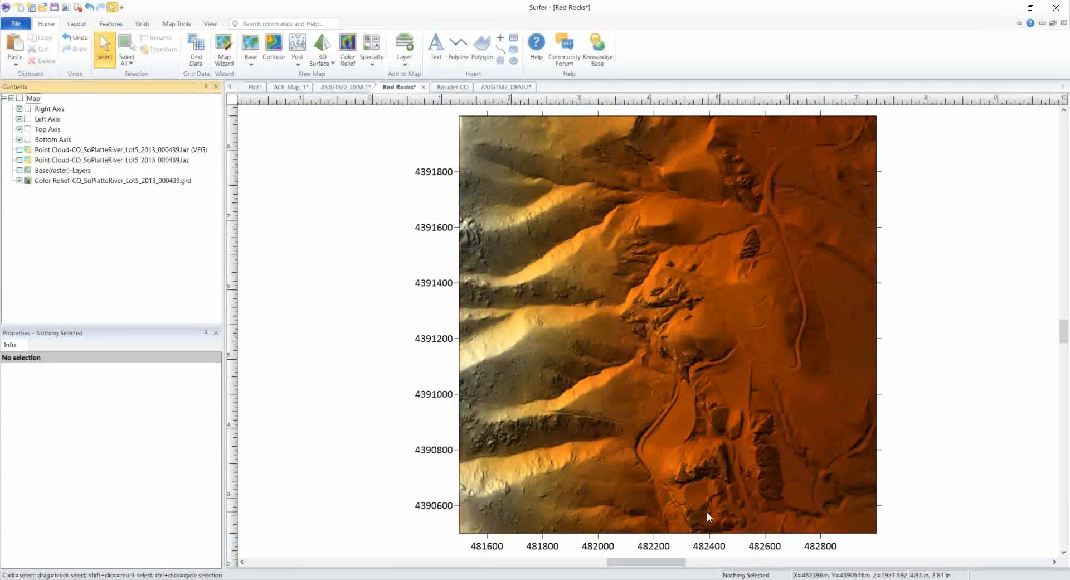
left_click(20, 170)
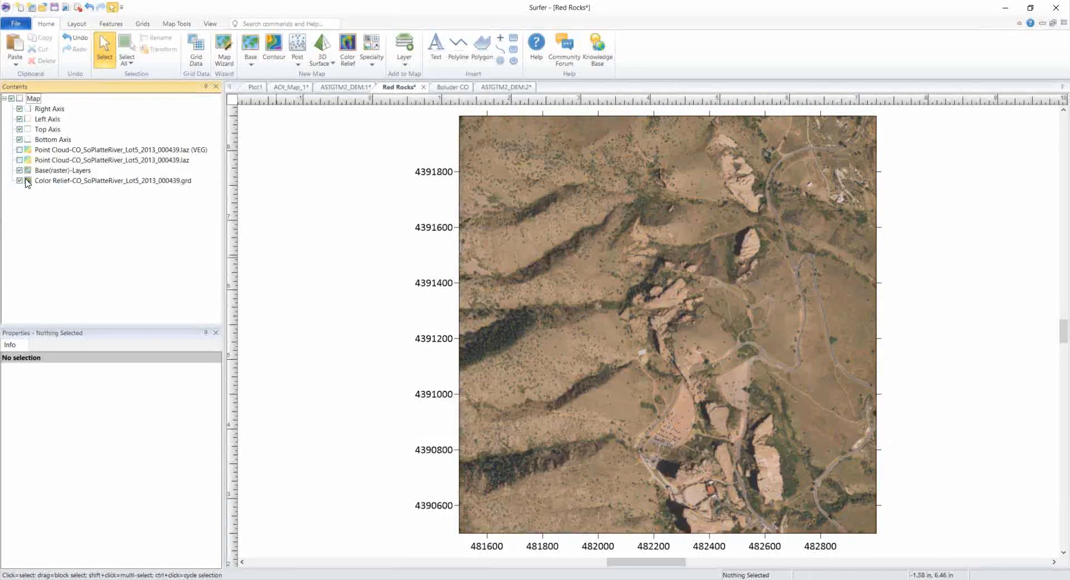
left_click(19, 160)
left_click(19, 149)
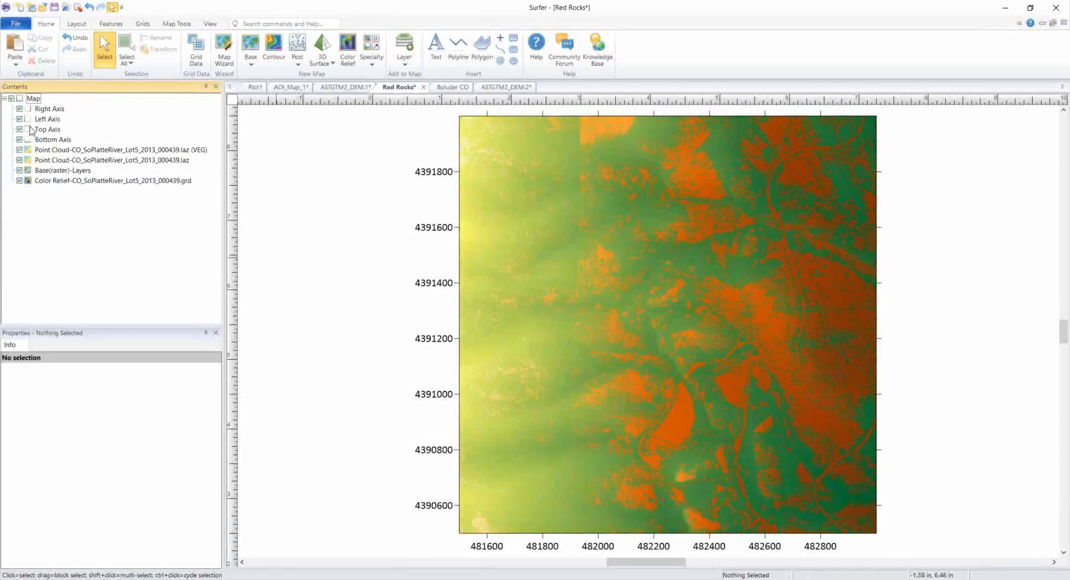
left_click(32, 100)
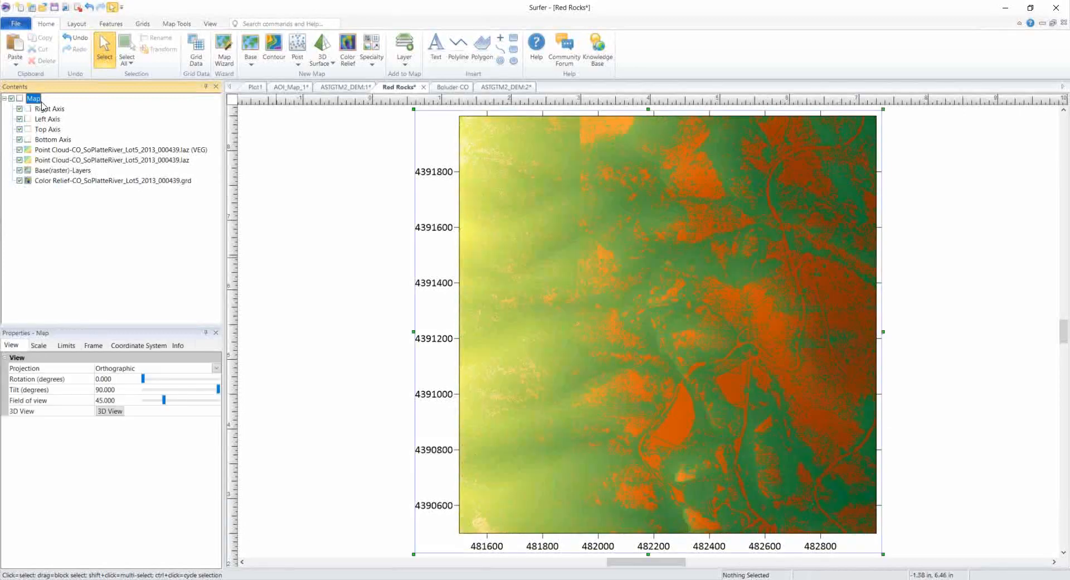
left_click(110, 413)
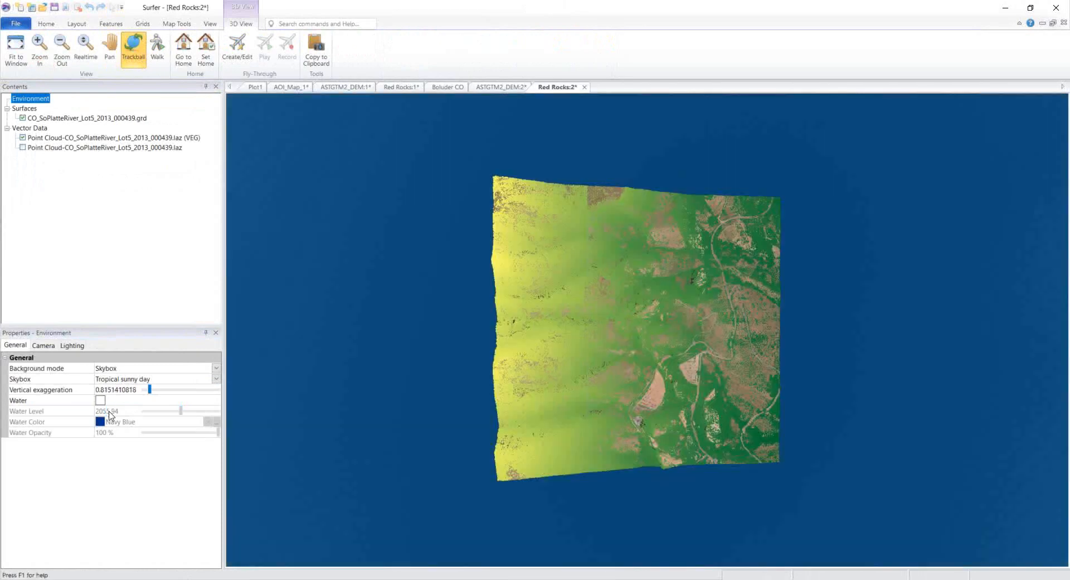
Step: Orbit and zoom the Red Rocks 3D terrain, turning off the VEG Point Cloud layer
left_click_drag(688, 457, 599, 467)
scroll(599, 466, "up", 5)
scroll(600, 466, "up", 5)
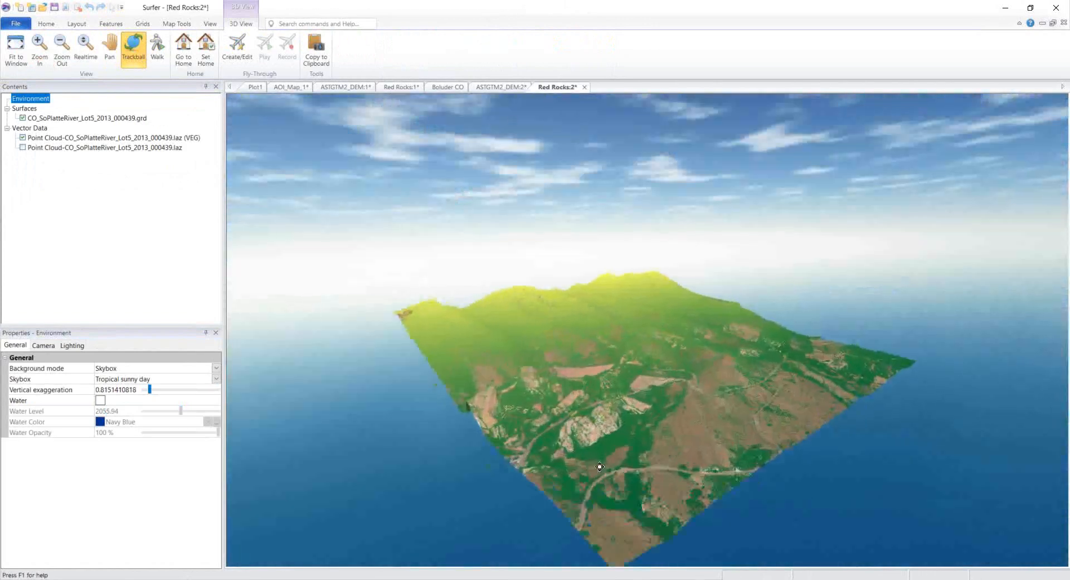
left_click_drag(605, 456, 554, 464)
left_click_drag(718, 489, 563, 509)
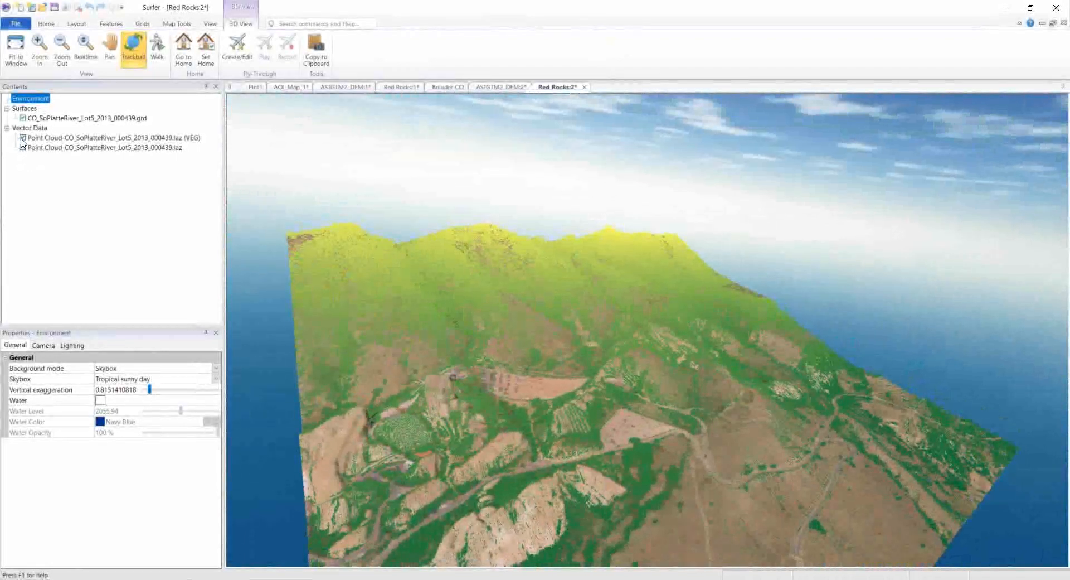
left_click(21, 140)
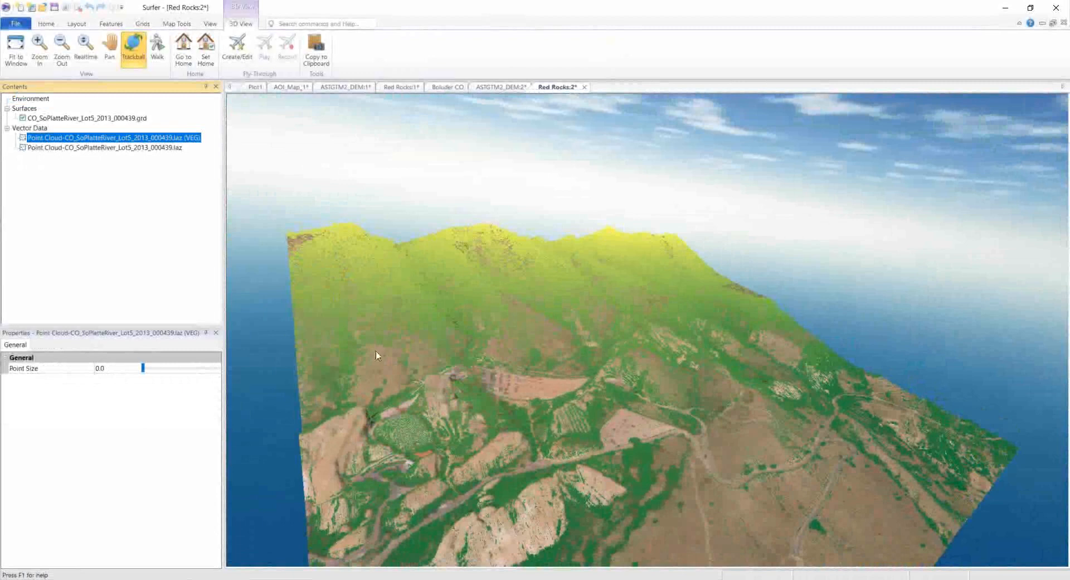
left_click_drag(610, 457, 370, 425)
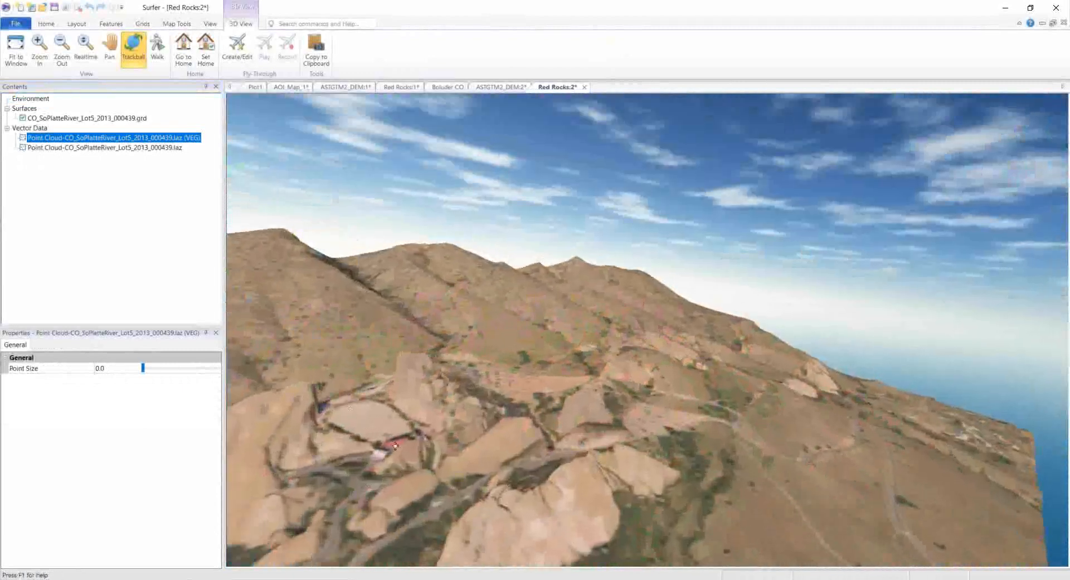
left_click_drag(613, 439, 668, 468)
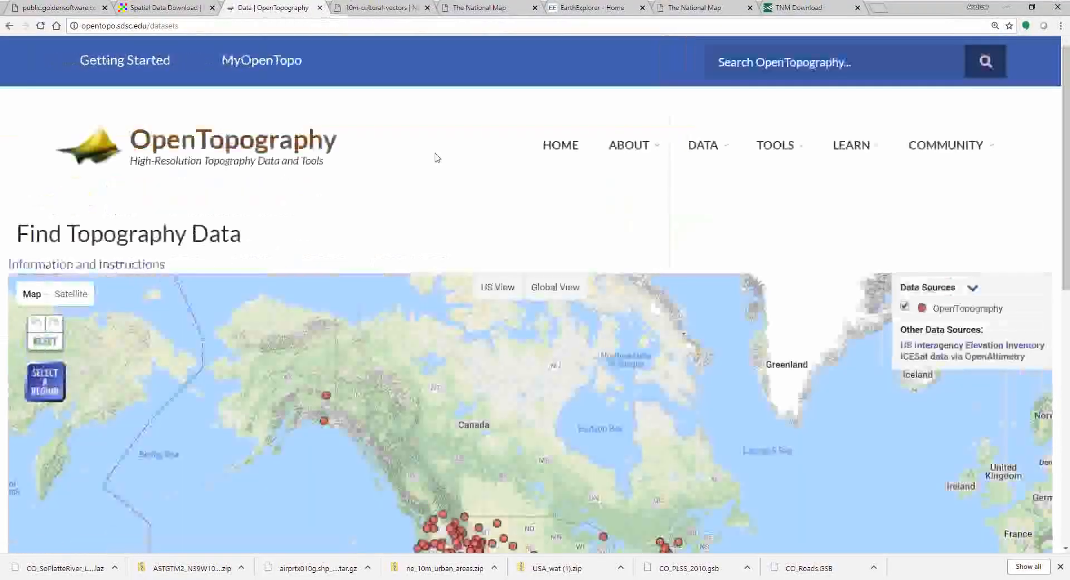
Step: Open the West Bijou Creek, CO airborne lidar dataset from its Colorado marker on the map
scroll(435, 155, "down", 1)
scroll(439, 262, "down", 2)
scroll(439, 263, "up", 1)
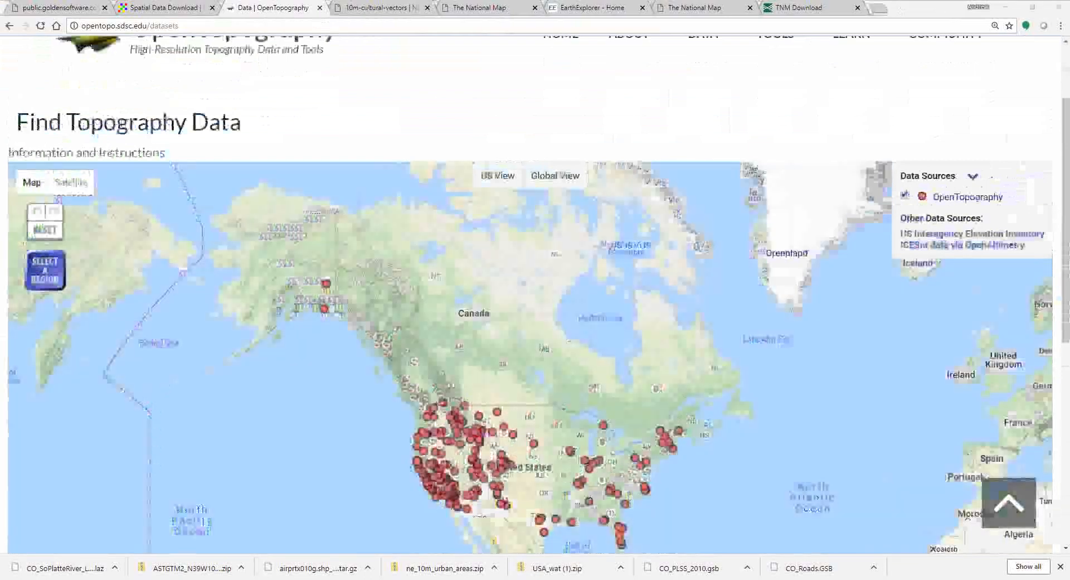
scroll(389, 136, "up", 1)
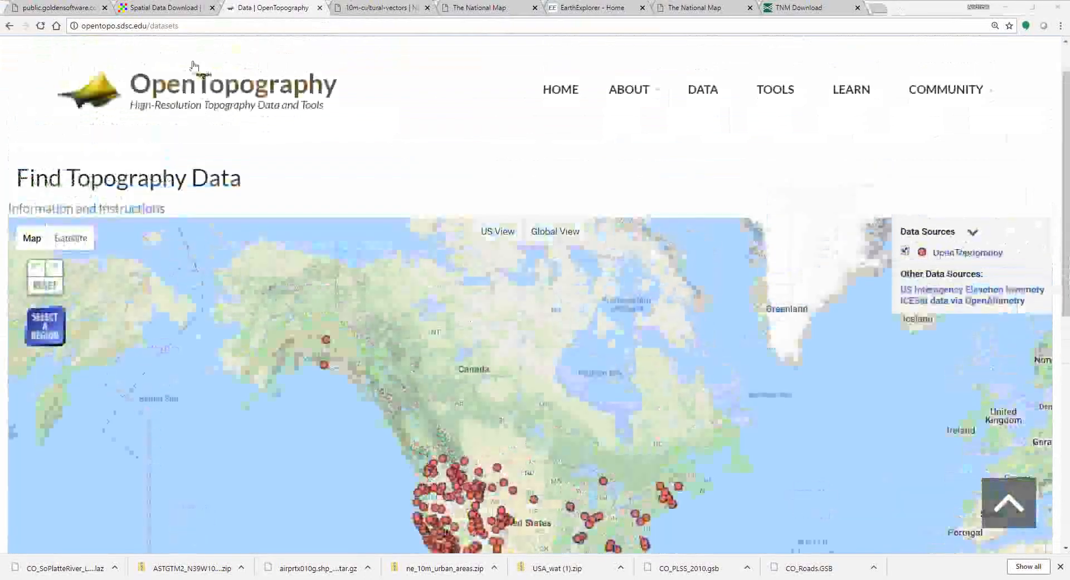
scroll(194, 66, "down", 3)
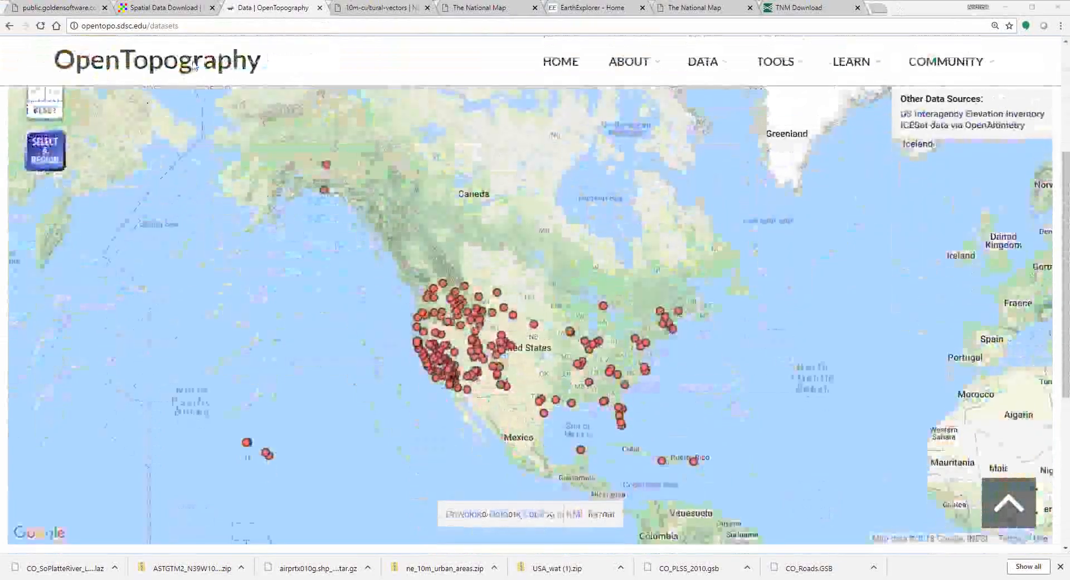
scroll(194, 66, "up", 1)
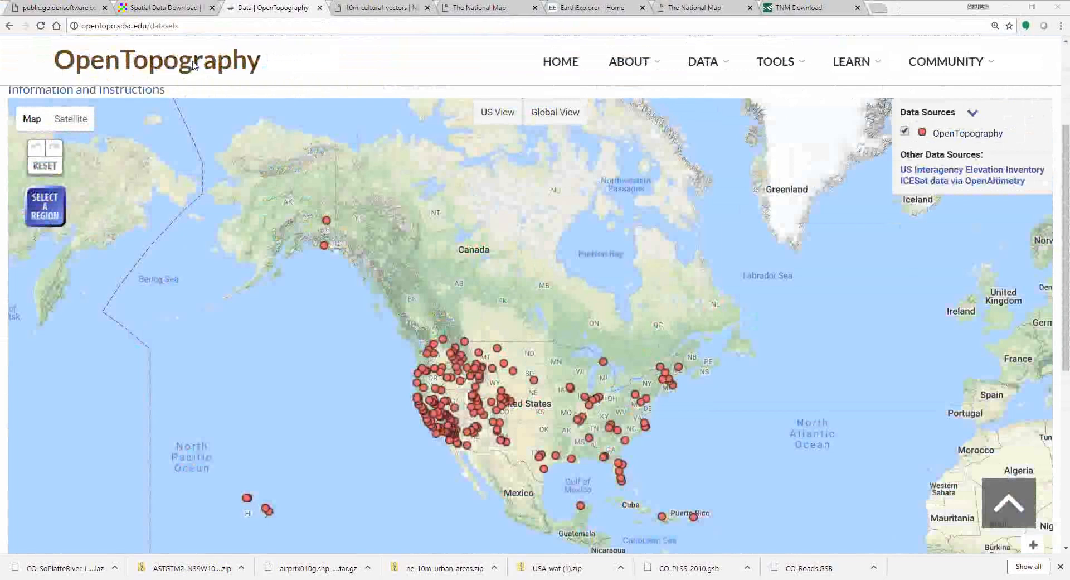
left_click(512, 406)
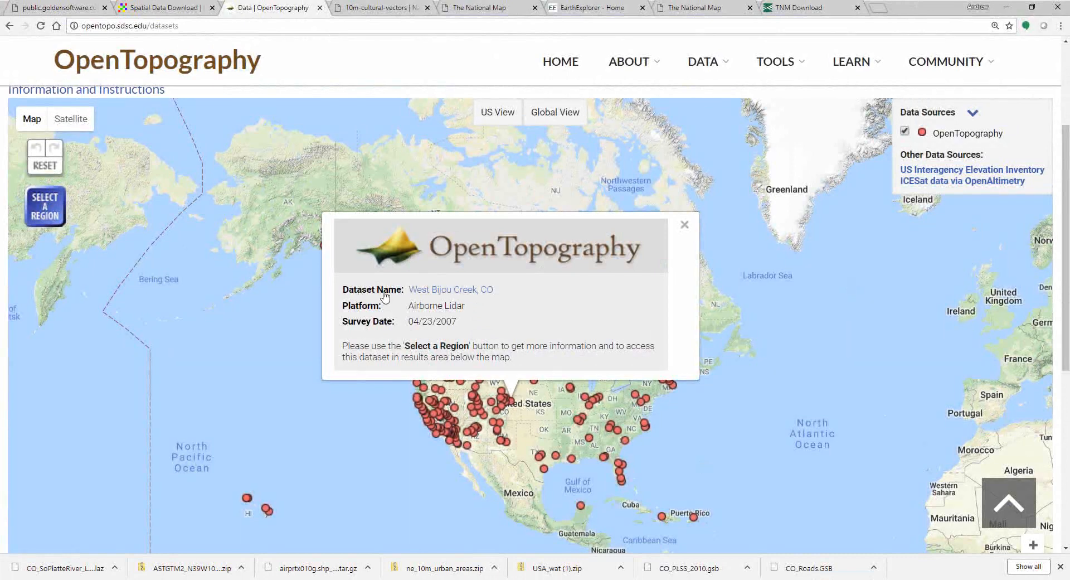
left_click(466, 290)
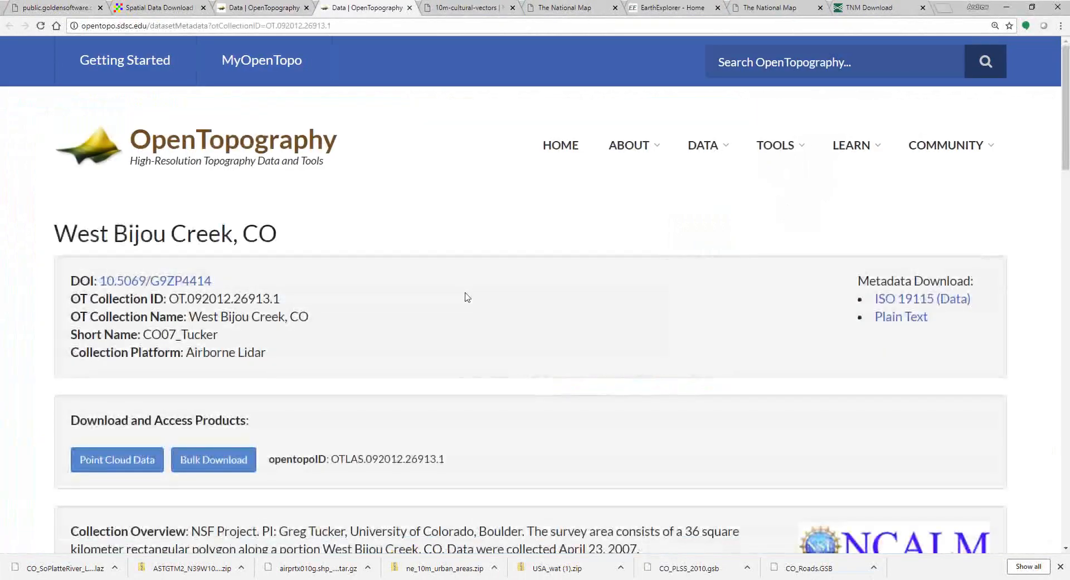
Step: Go to the West Bijou Creek lidar dataset's point cloud download page
scroll(175, 271, "down", 3)
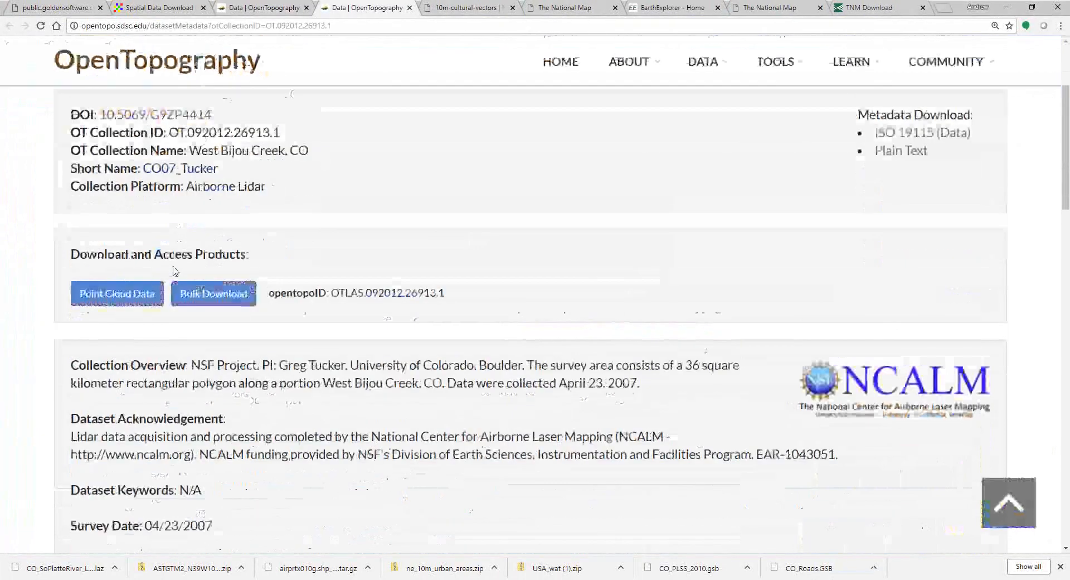
scroll(175, 271, "down", 1)
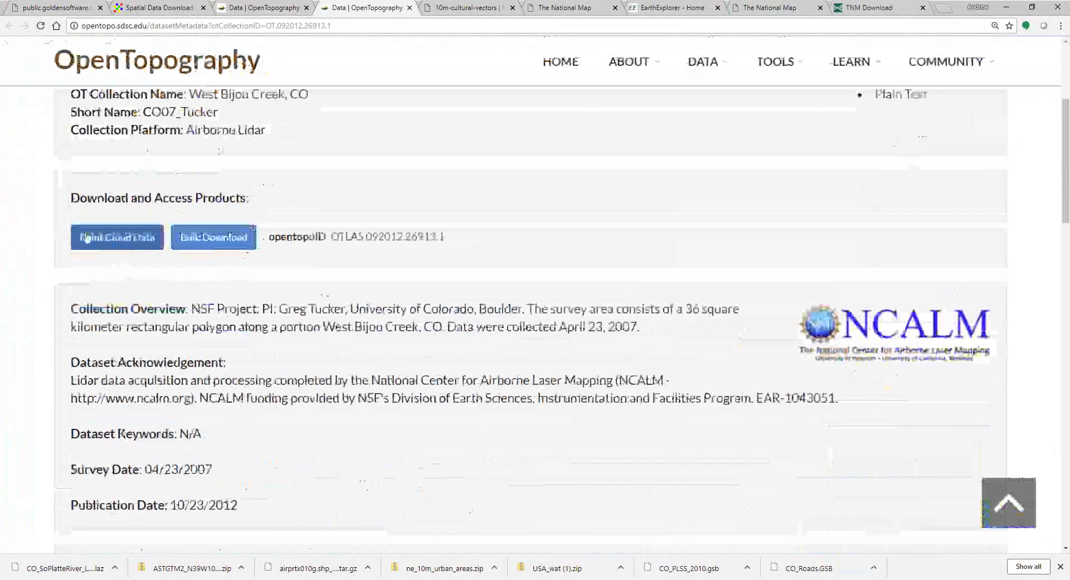
left_click(114, 240)
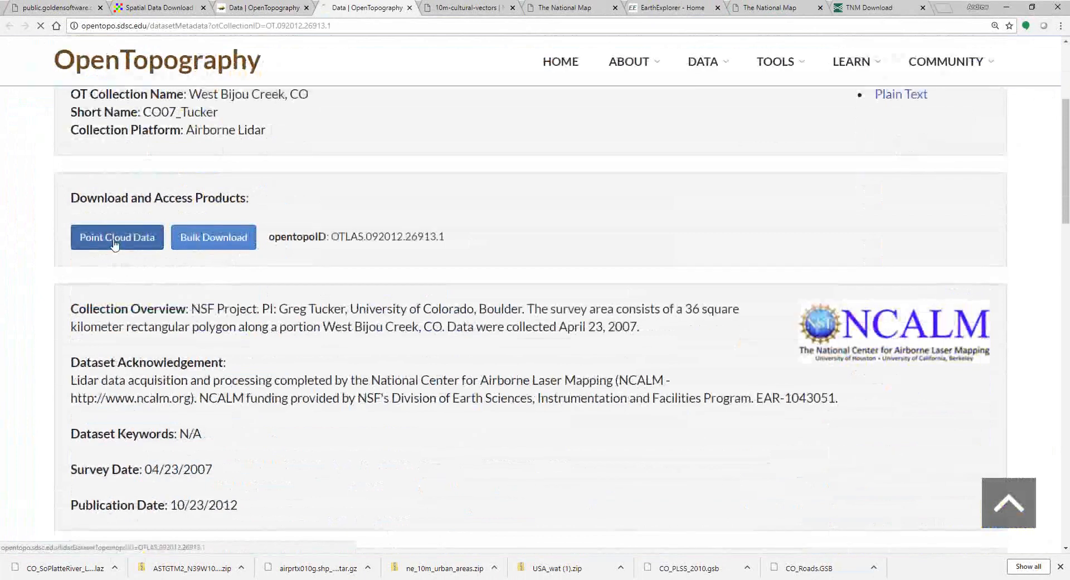
Step: Draw a small selection rectangle inside the red coverage polygon, about 18,931,000 points
scroll(139, 291, "down", 4)
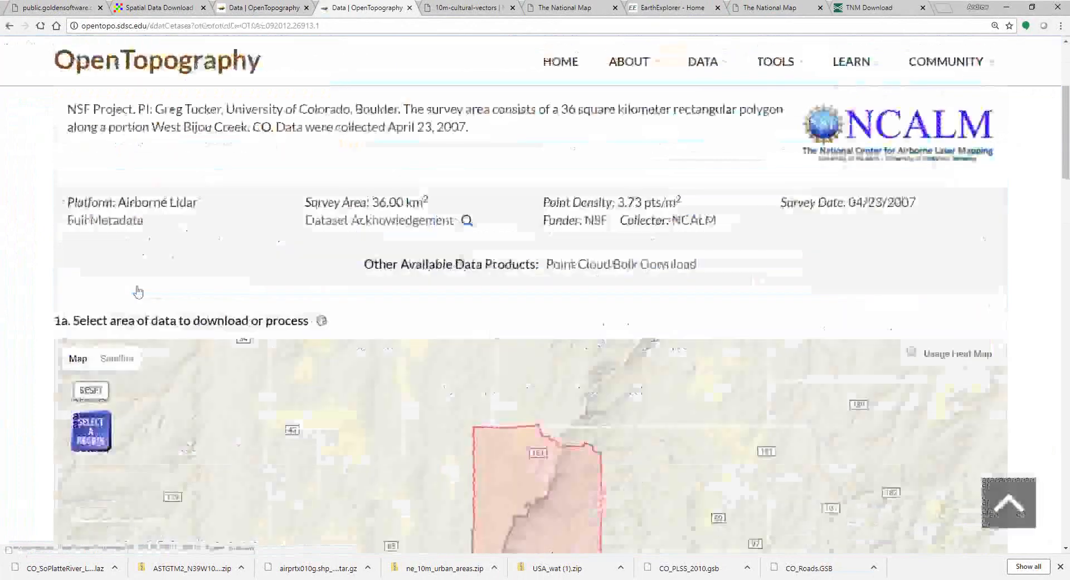
scroll(139, 291, "down", 4)
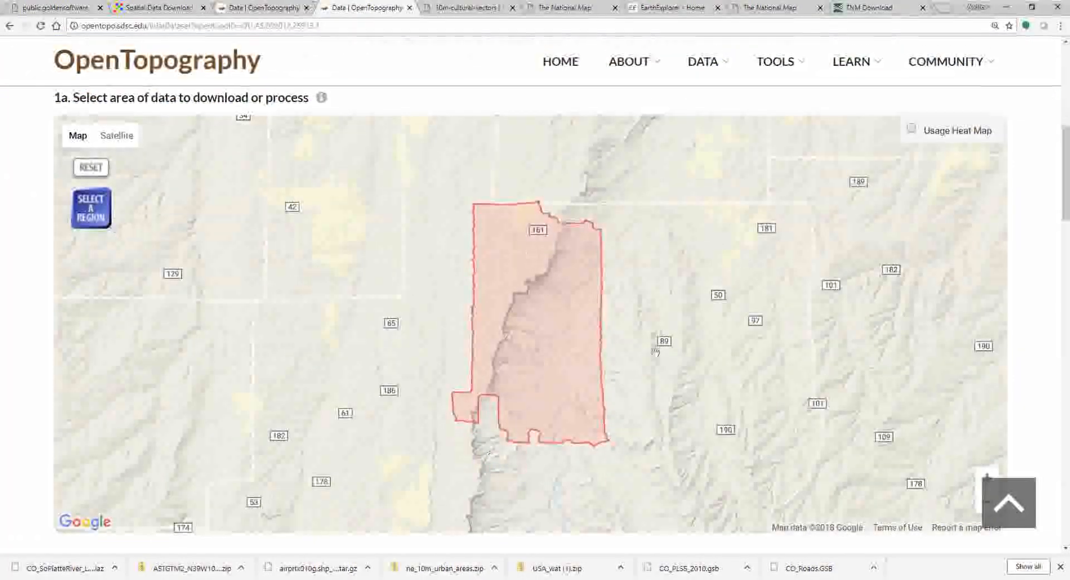
left_click(95, 217)
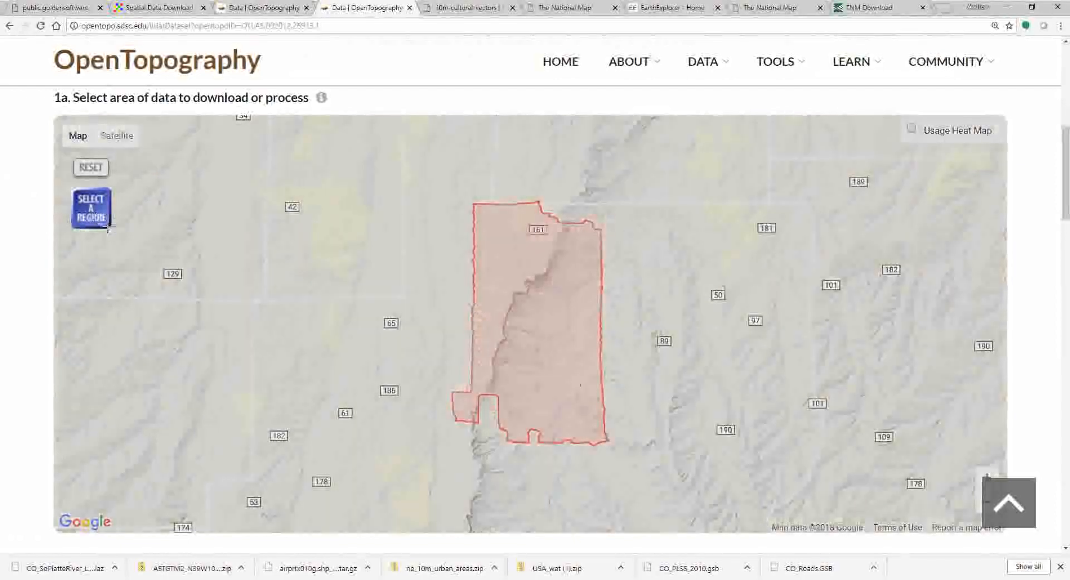
left_click_drag(490, 325, 548, 381)
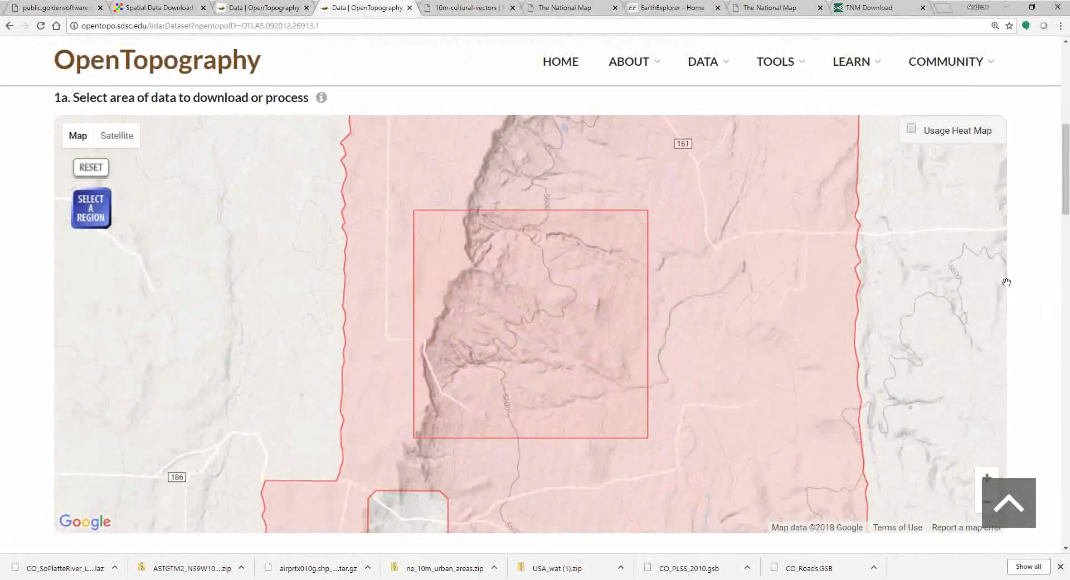
left_click_drag(1068, 195, 1068, 293)
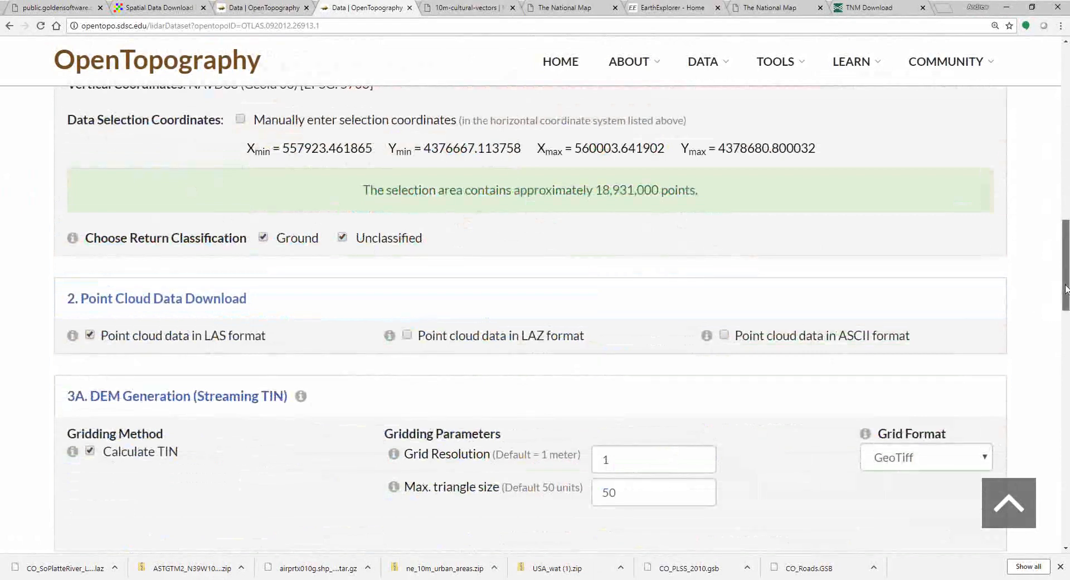
left_click_drag(1066, 289, 1066, 319)
Step: Submit a LAS-only point cloud job titled 'webinar', with TIN off and a notification e-mail
left_click(91, 282)
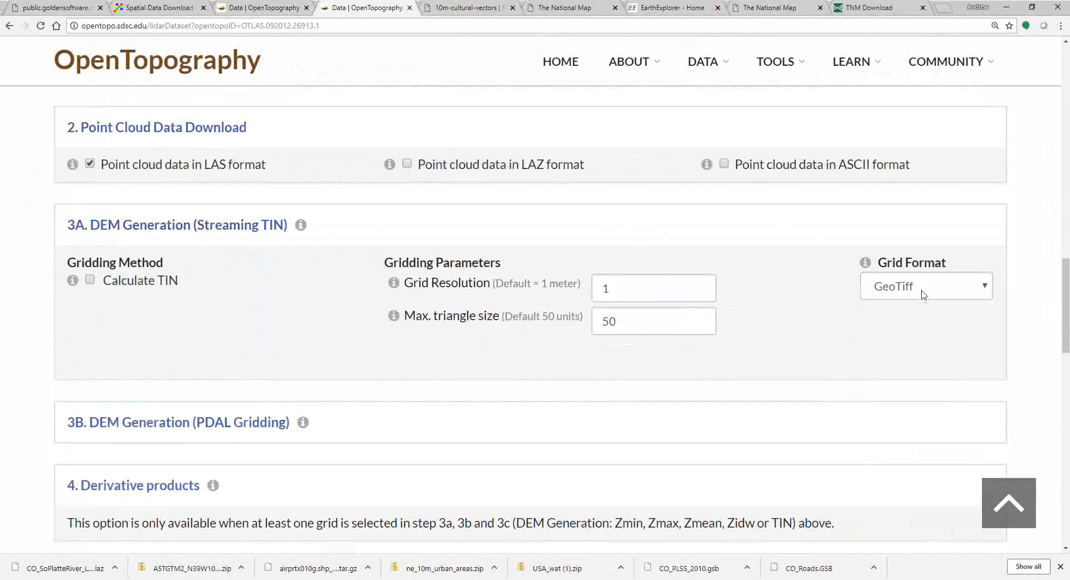
scroll(275, 317, "down", 2)
scroll(275, 318, "down", 8)
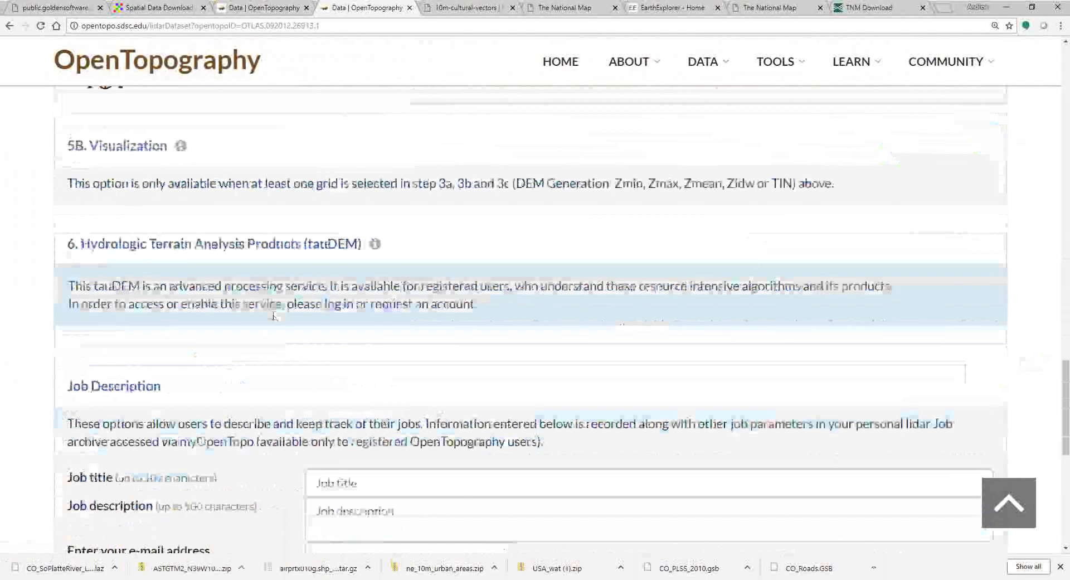
scroll(371, 374, "down", 2)
left_click(370, 375)
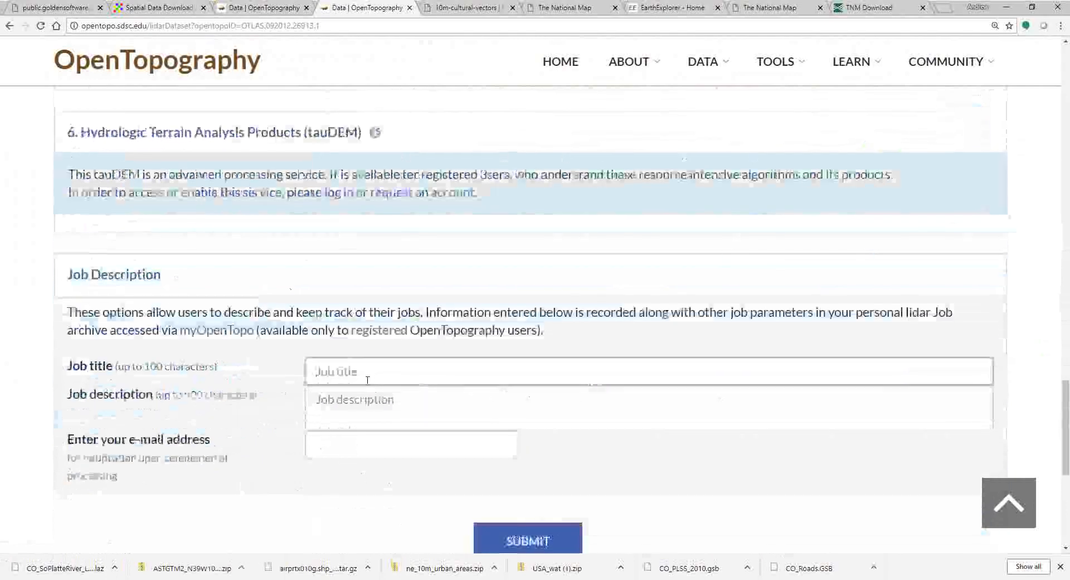
type("webinar")
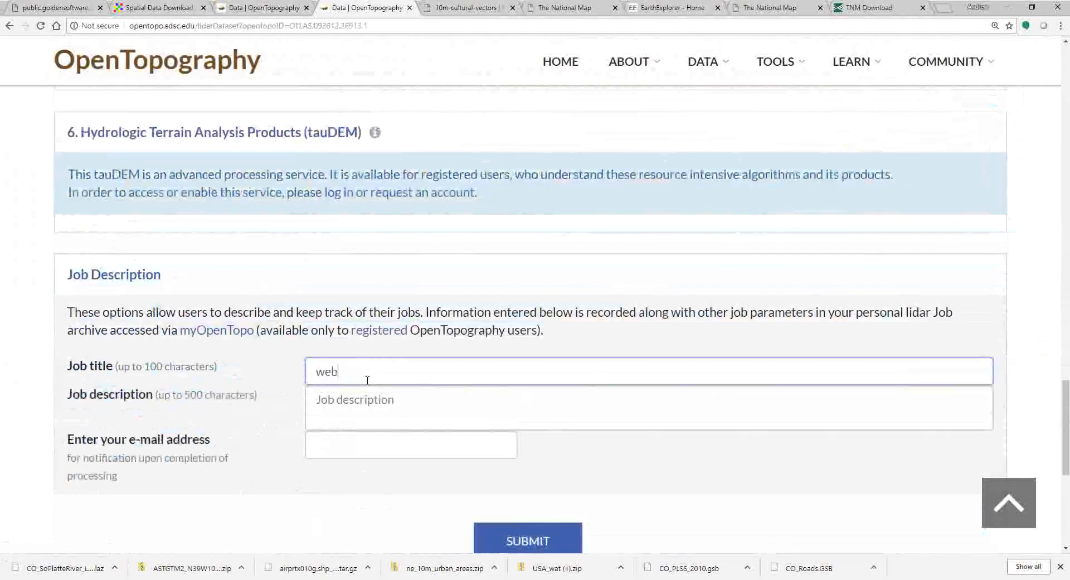
left_click(373, 451)
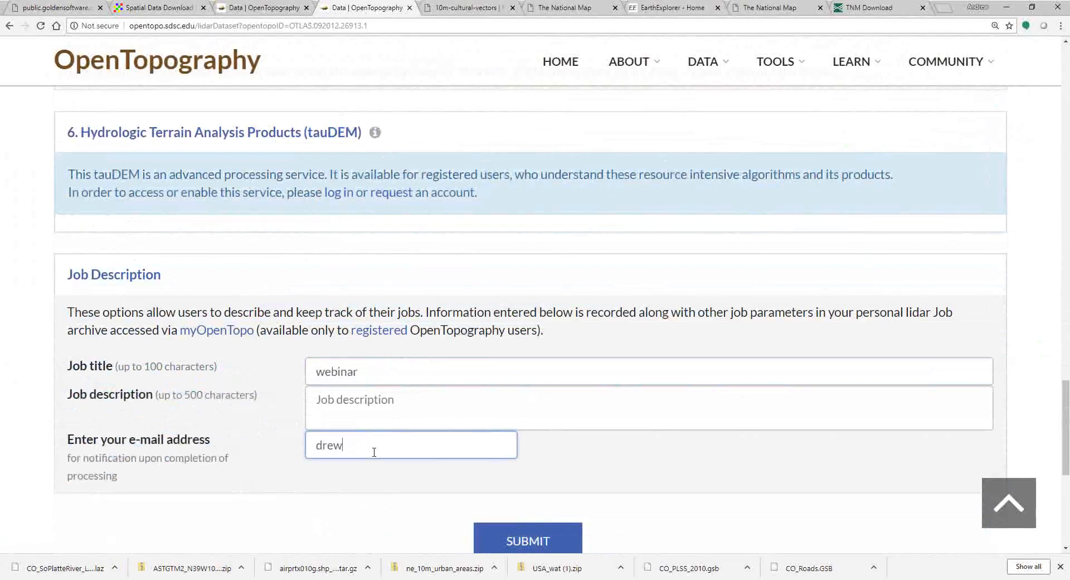
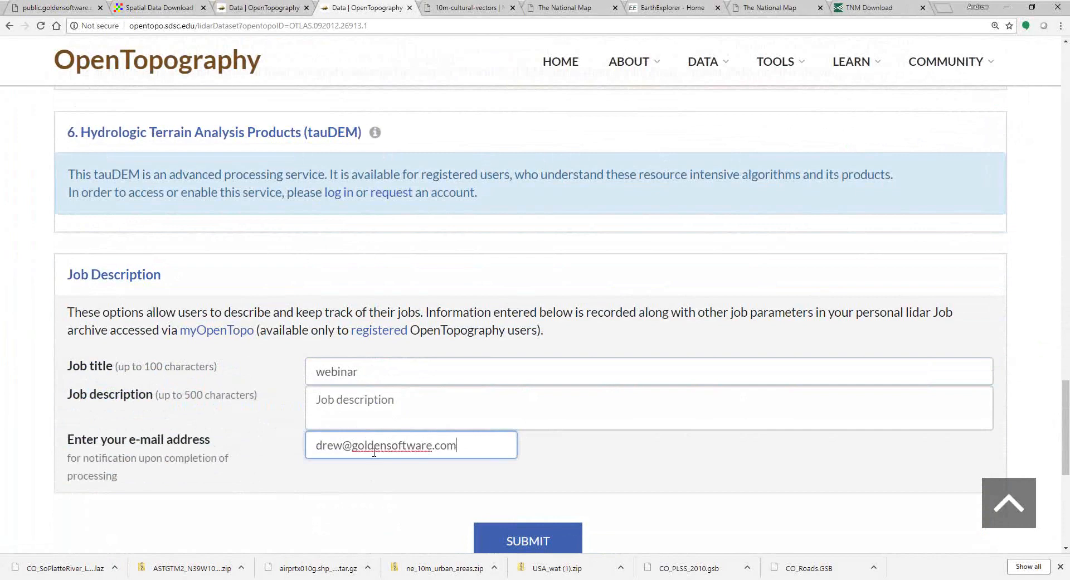
left_click(528, 541)
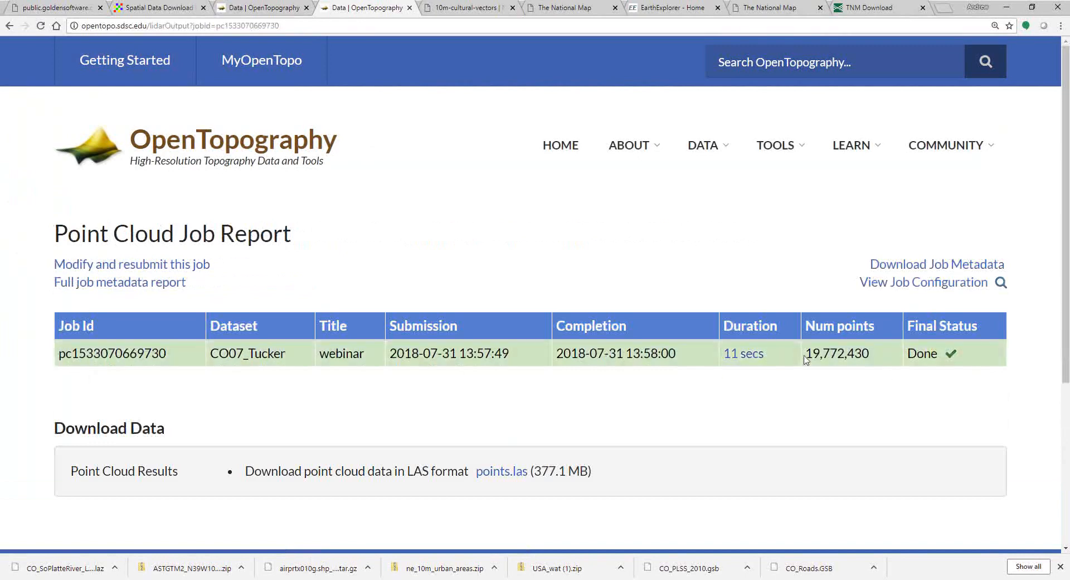
Step: Download the finished job's 377.1 MB points.las file and return to Surfer
left_click(728, 351)
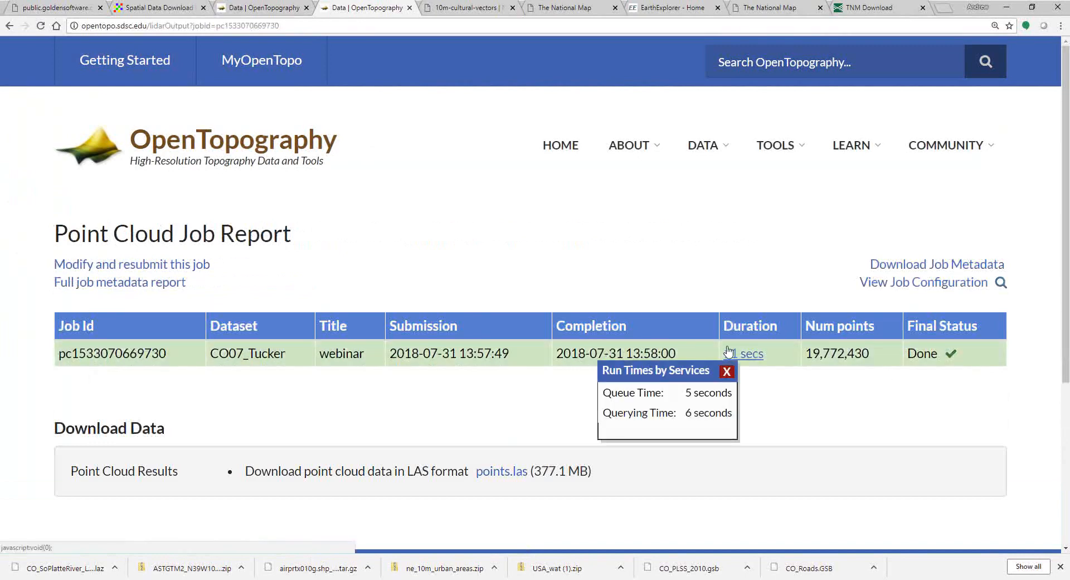
left_click(727, 371)
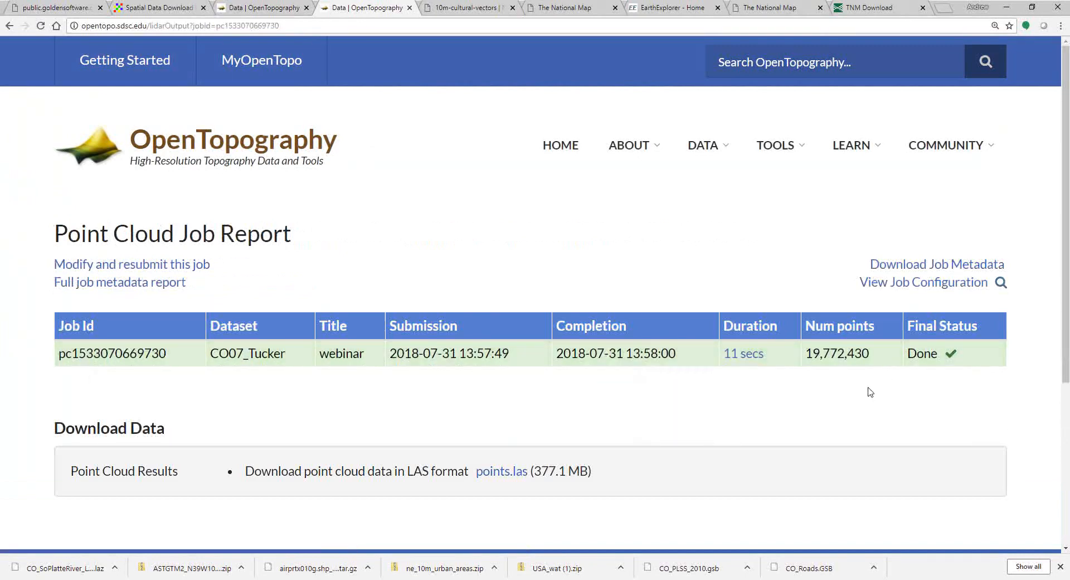
left_click(509, 474)
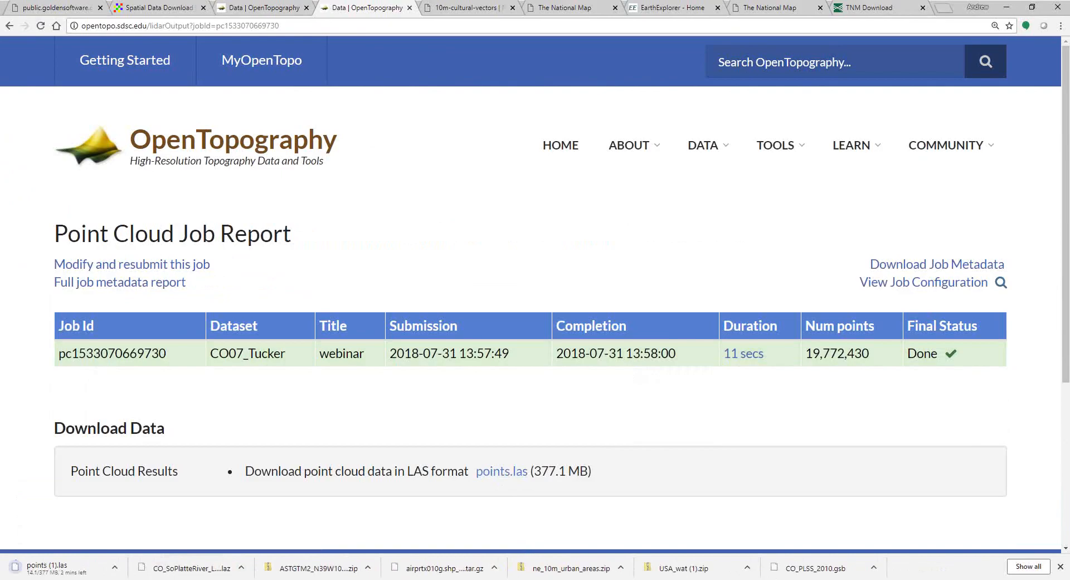
key("alt+Tab")
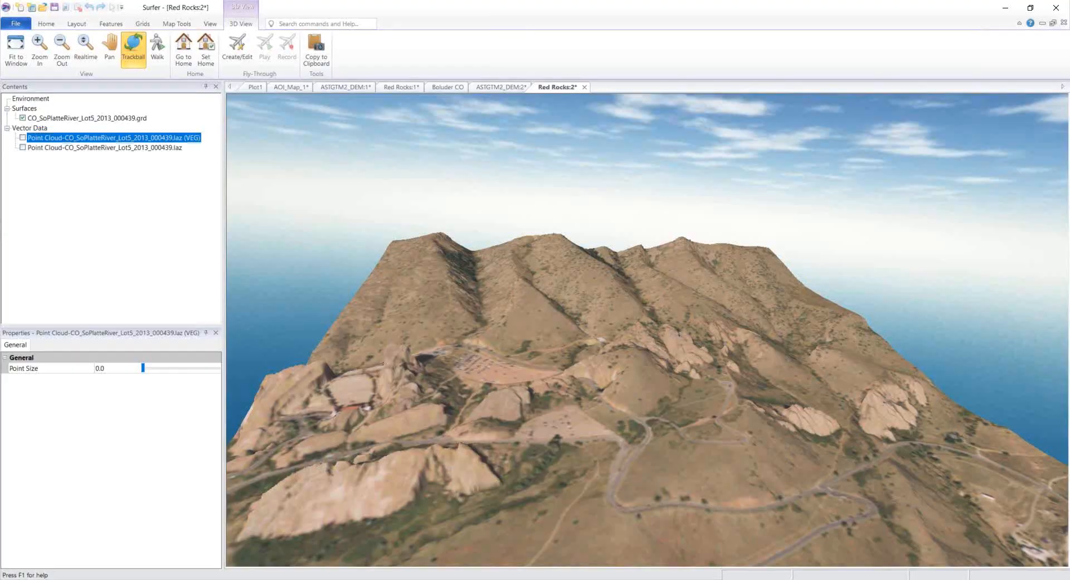
Step: Show the Boluder CO color relief map in 3D View, orbiting and zooming the terrain into perspective
left_click(455, 90)
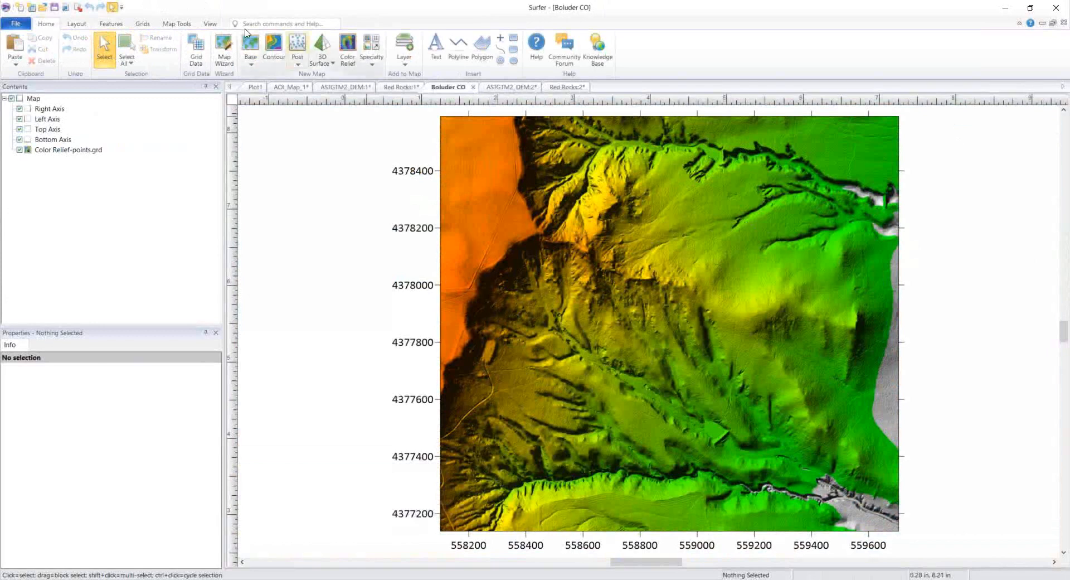
left_click(34, 98)
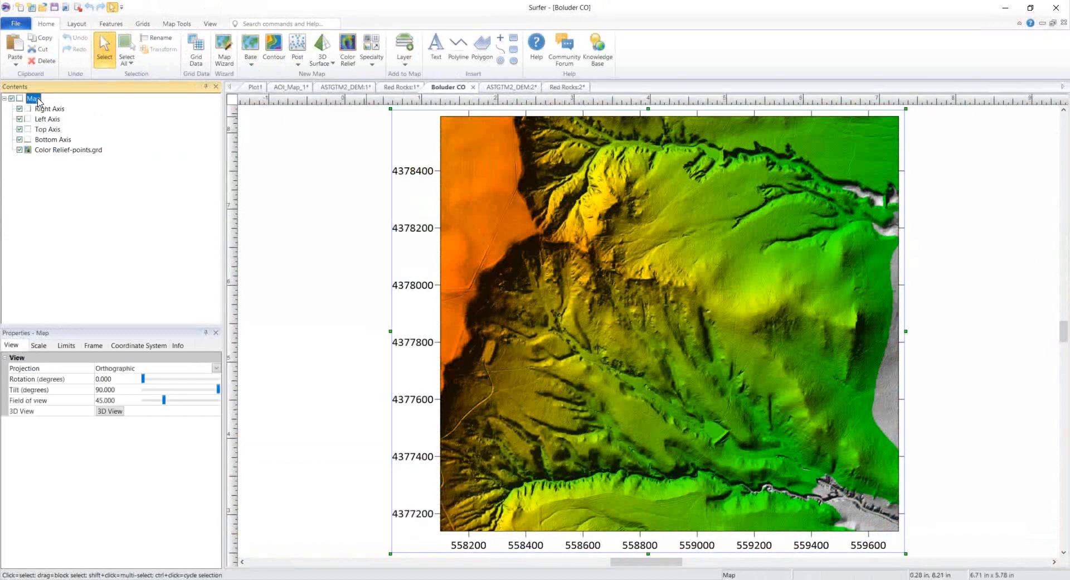
left_click(110, 412)
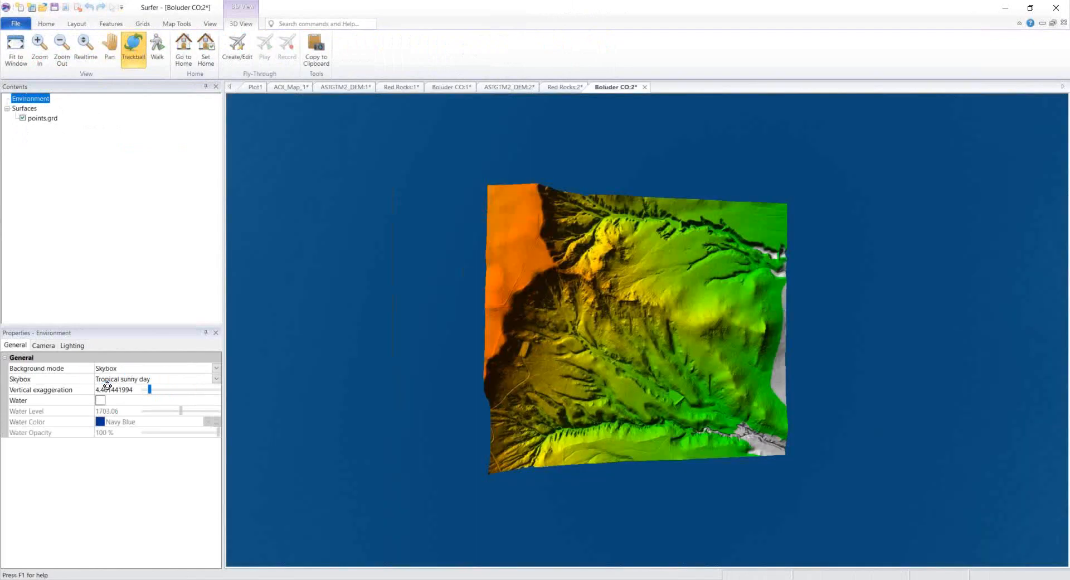
left_click_drag(538, 323, 673, 442)
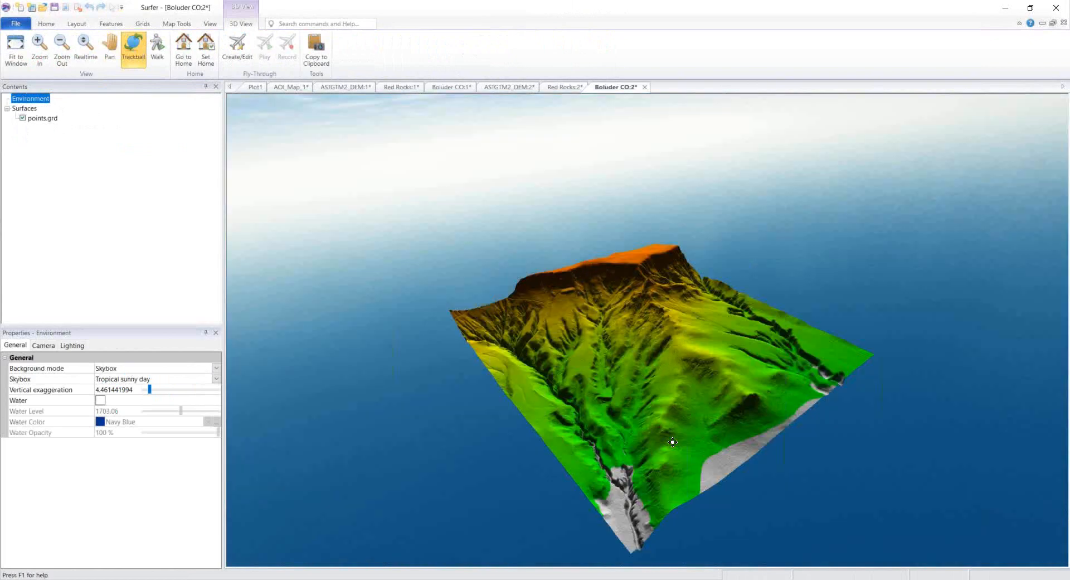
scroll(673, 442, "up", 3)
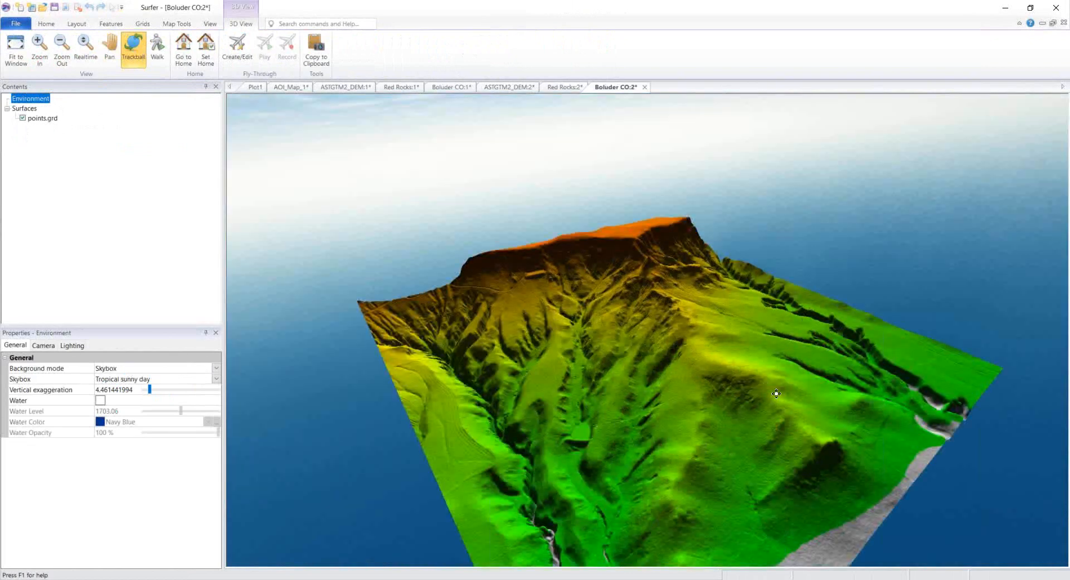
left_click_drag(776, 394, 811, 435)
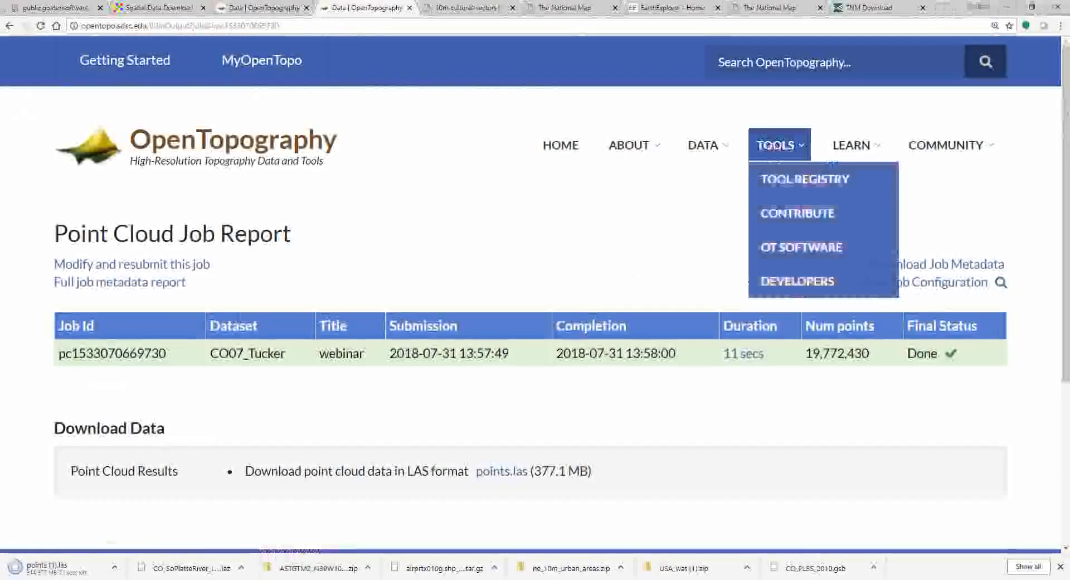
Step: Open OpenTopography's High Resolution Raster dataset list
mouse_move(771, 187)
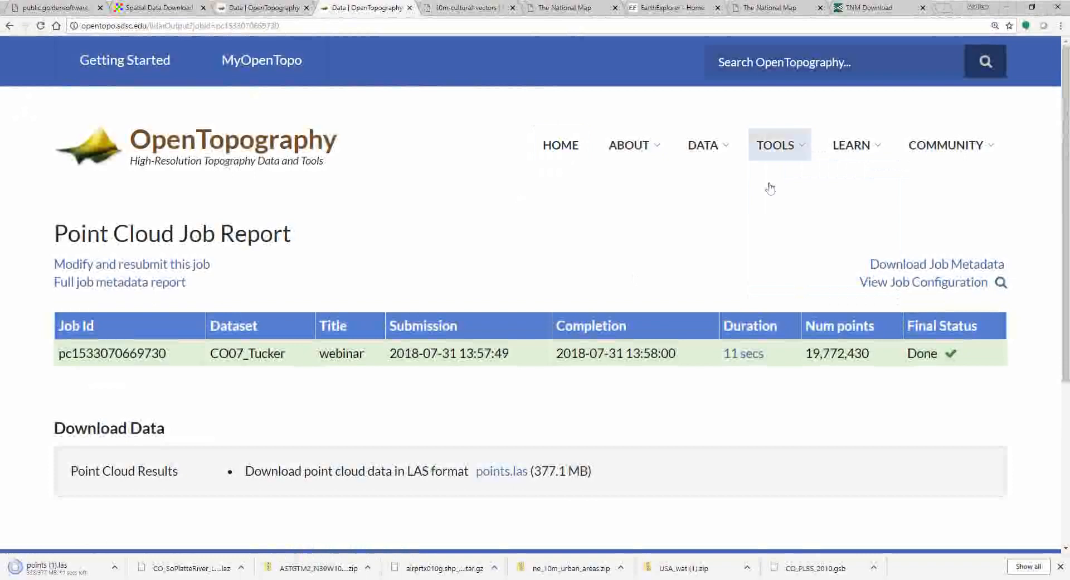
mouse_move(724, 150)
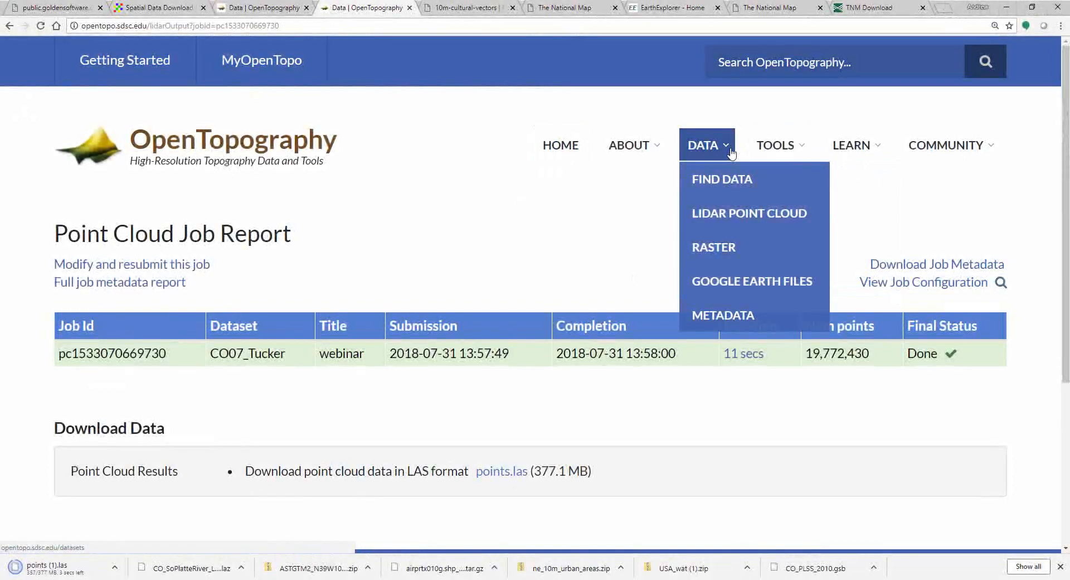
left_click(720, 248)
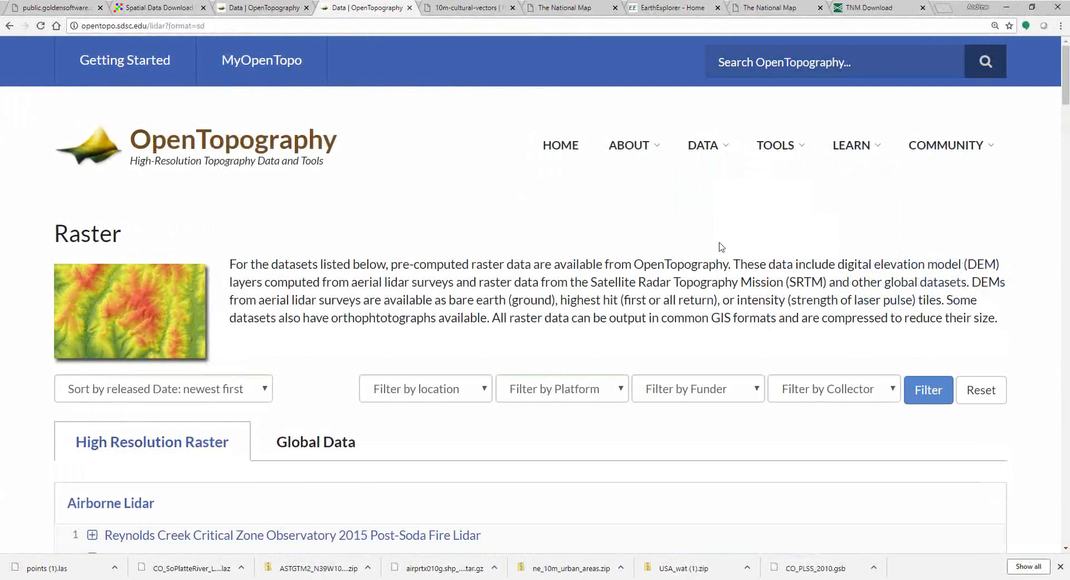
Step: Browse the Airborne Lidar datasets, then switch to the Global Data satellite list
scroll(355, 210, "down", 2)
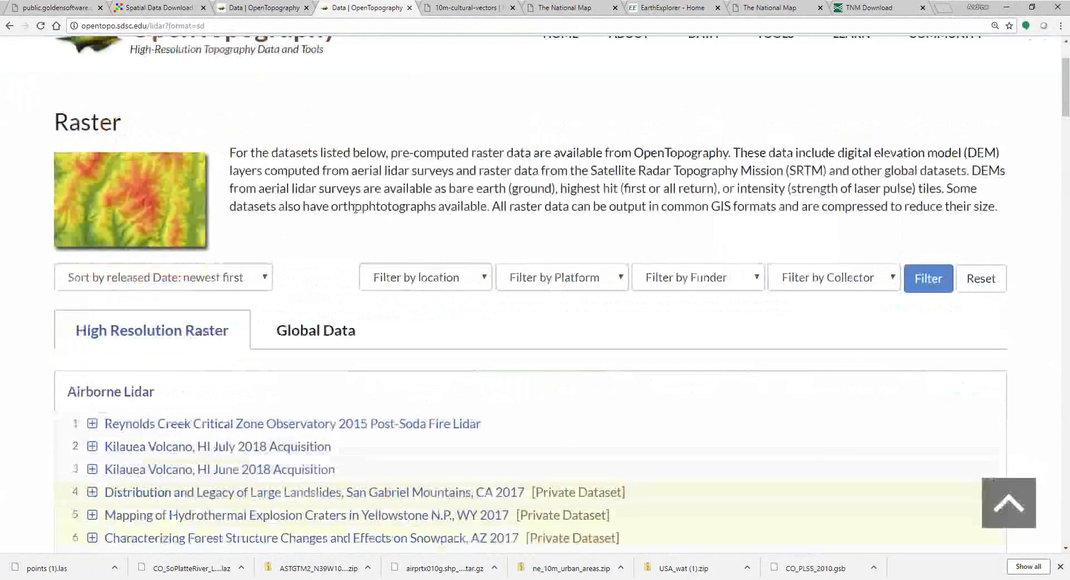
scroll(355, 210, "down", 4)
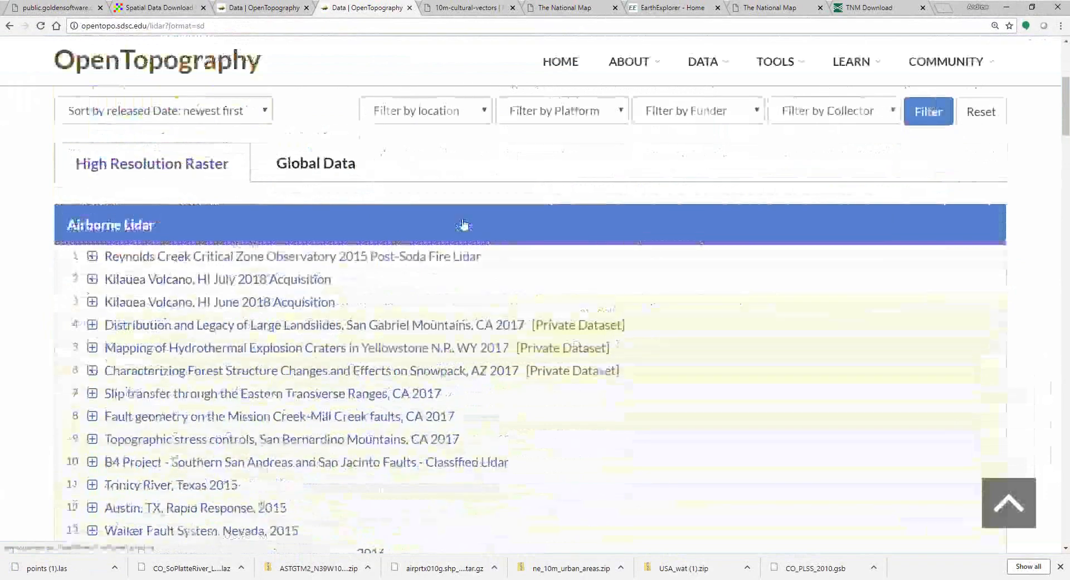
scroll(464, 224, "down", 7)
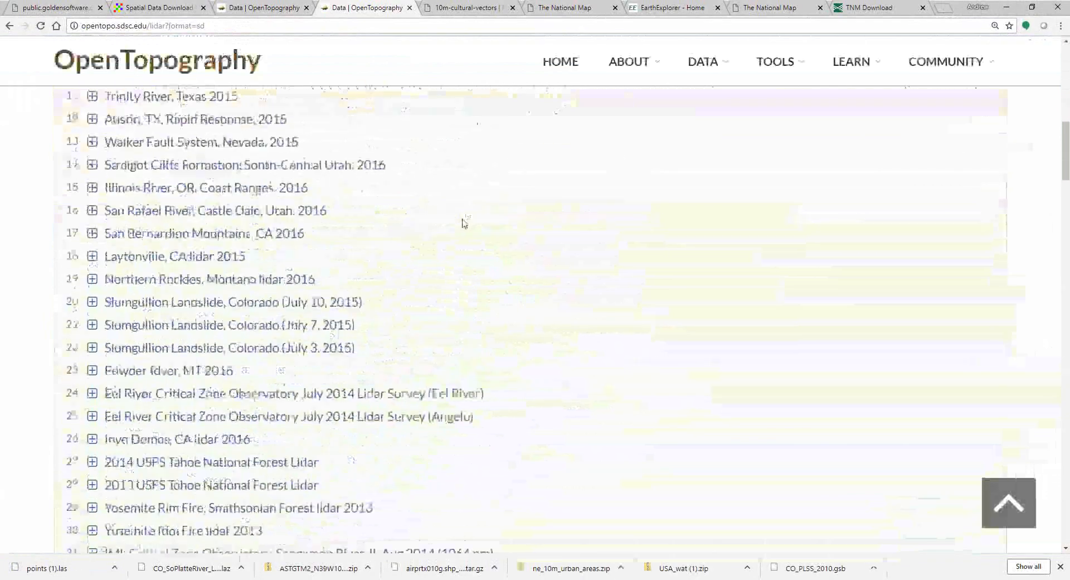
scroll(463, 223, "down", 11)
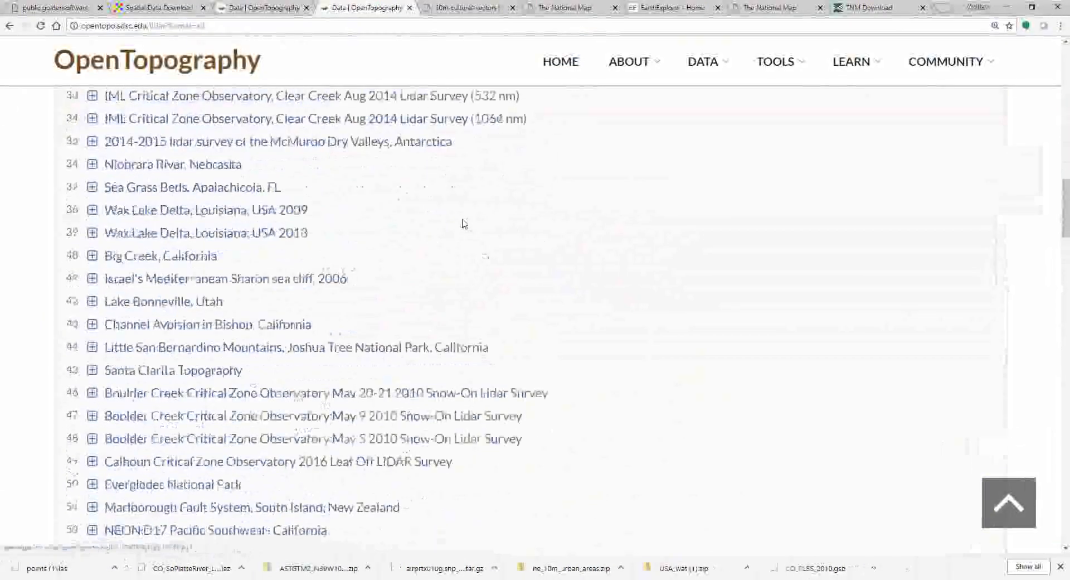
scroll(462, 223, "down", 10)
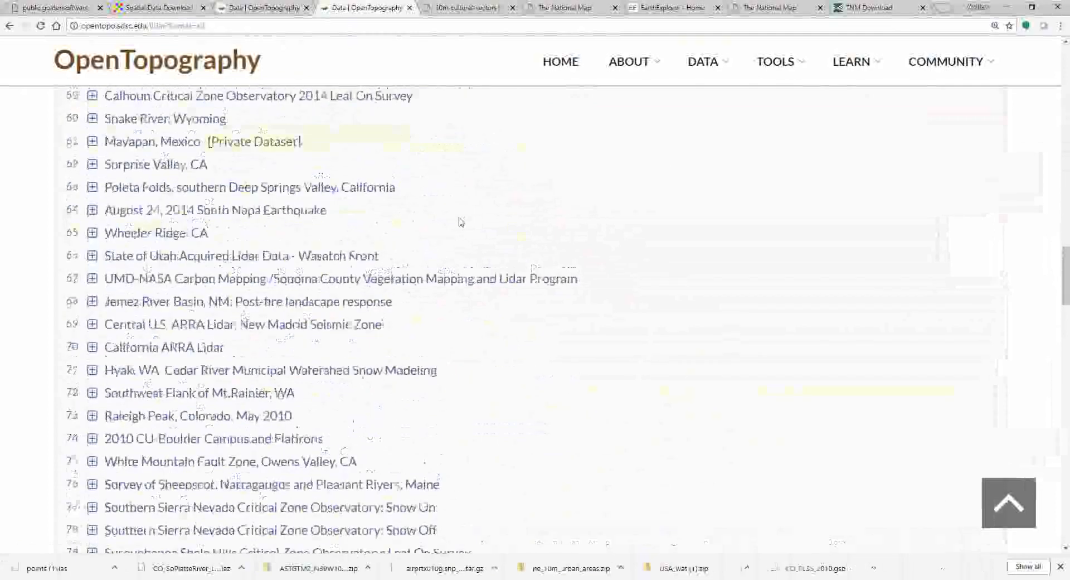
scroll(461, 222, "up", 3)
scroll(461, 222, "up", 20)
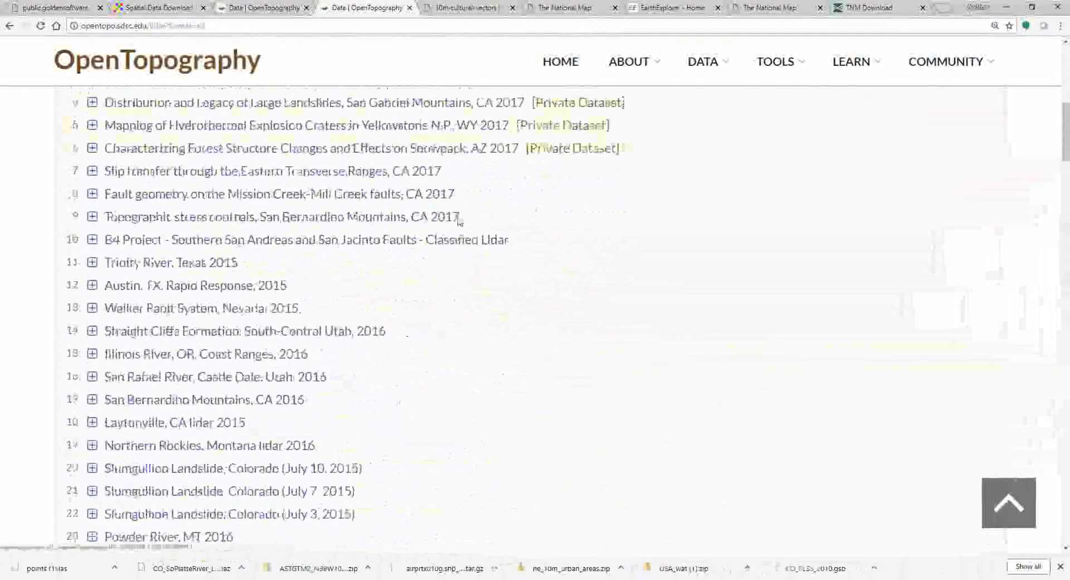
scroll(461, 222, "up", 6)
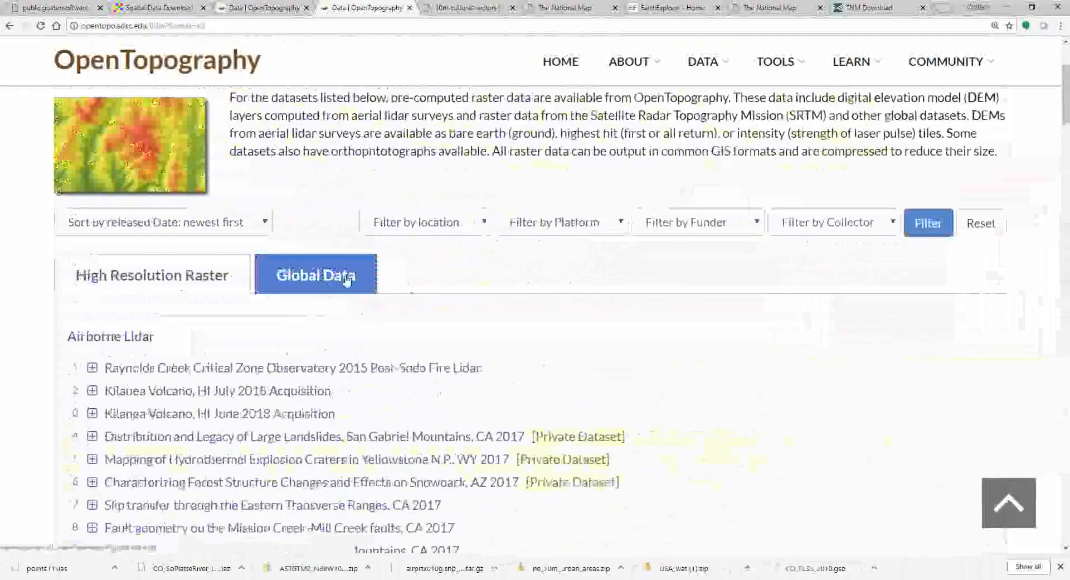
left_click(324, 280)
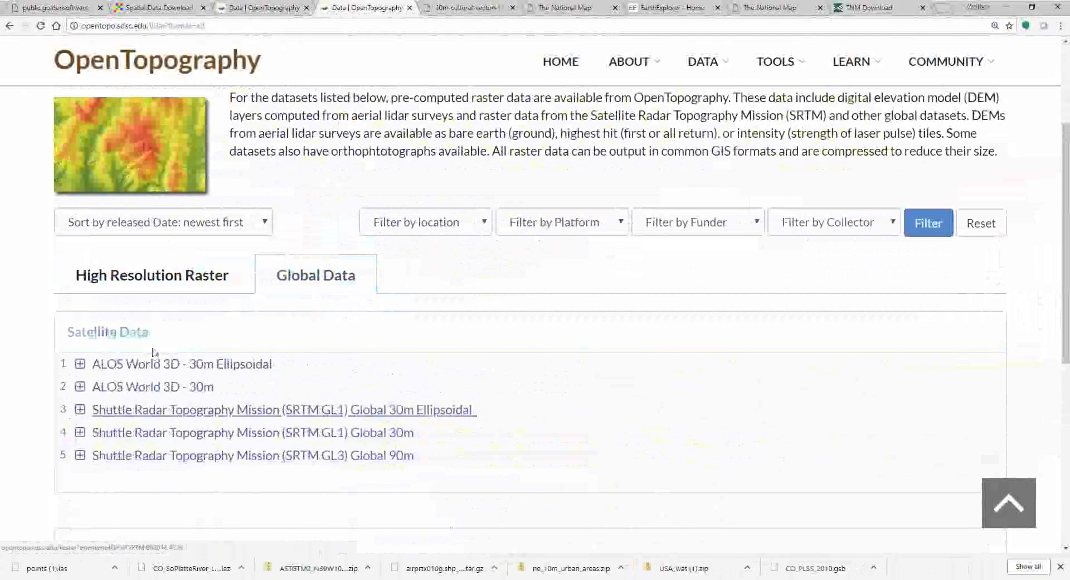
Step: Expand the ALOS World 3D - 30m description and follow its AW3D30 link to JAXA's page
left_click(81, 390)
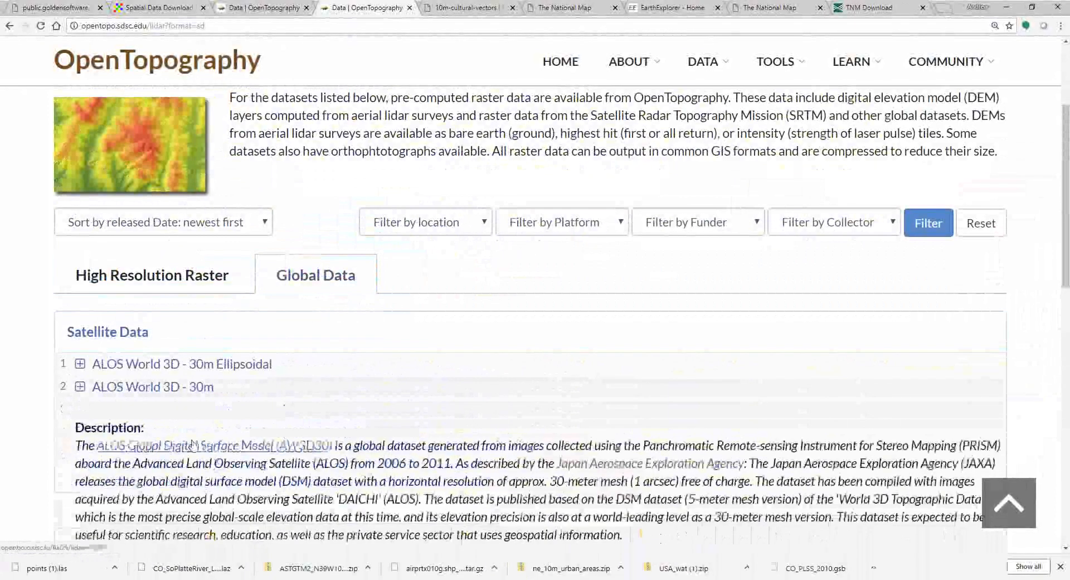
scroll(167, 423, "down", 1)
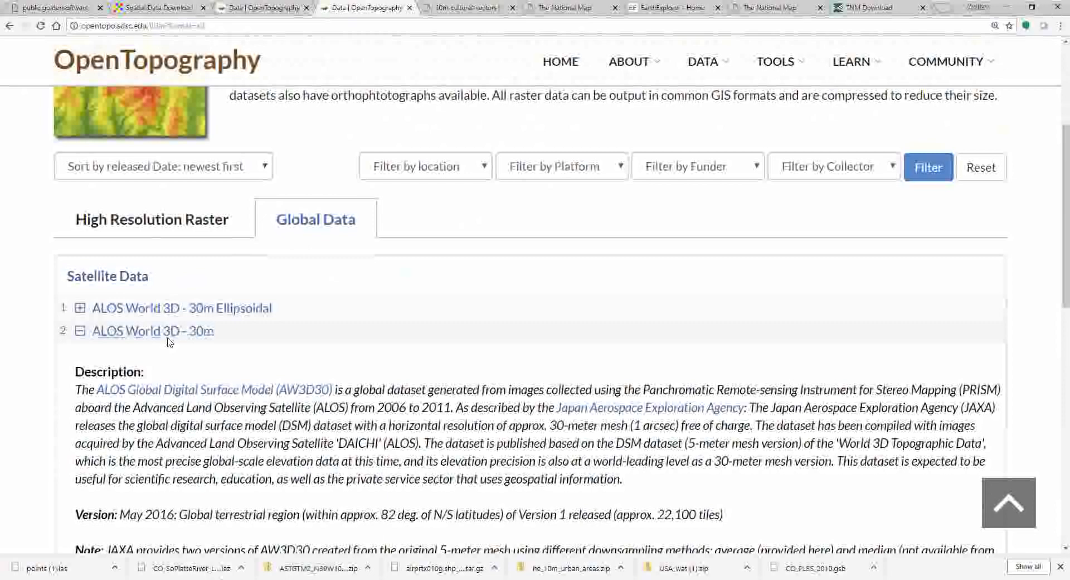
scroll(292, 360, "down", 1)
scroll(292, 360, "down", 1)
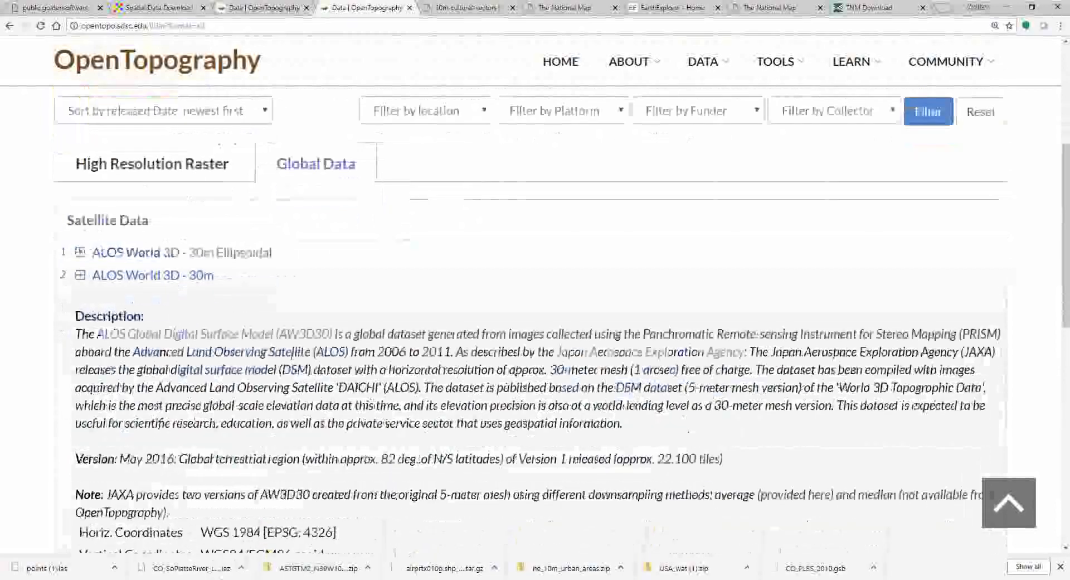
left_click(254, 337)
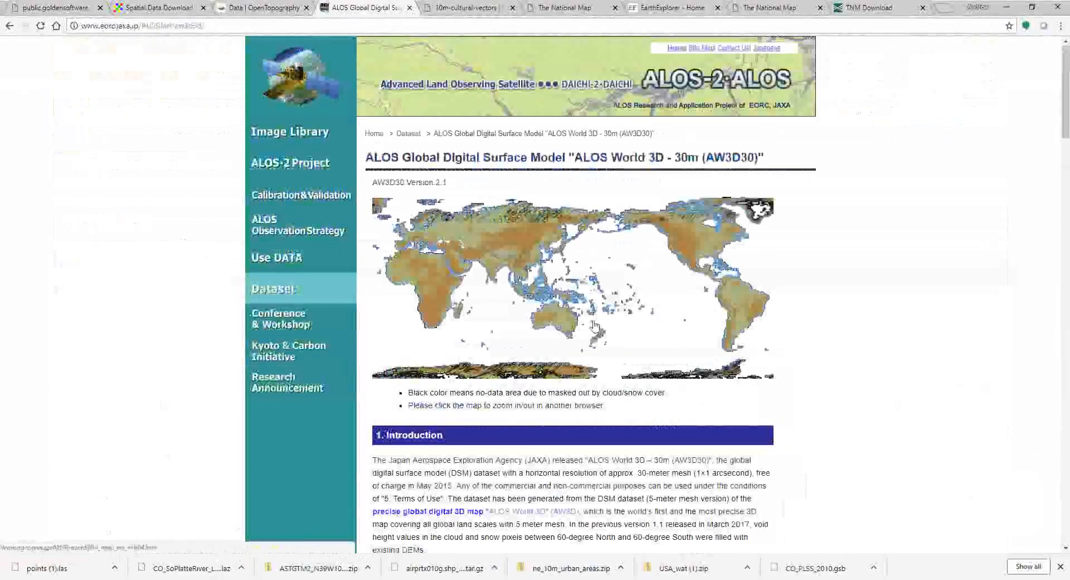
Step: Read the AW3D30 page down to section 4. Download, open the data index, and sign in
scroll(595, 326, "down", 6)
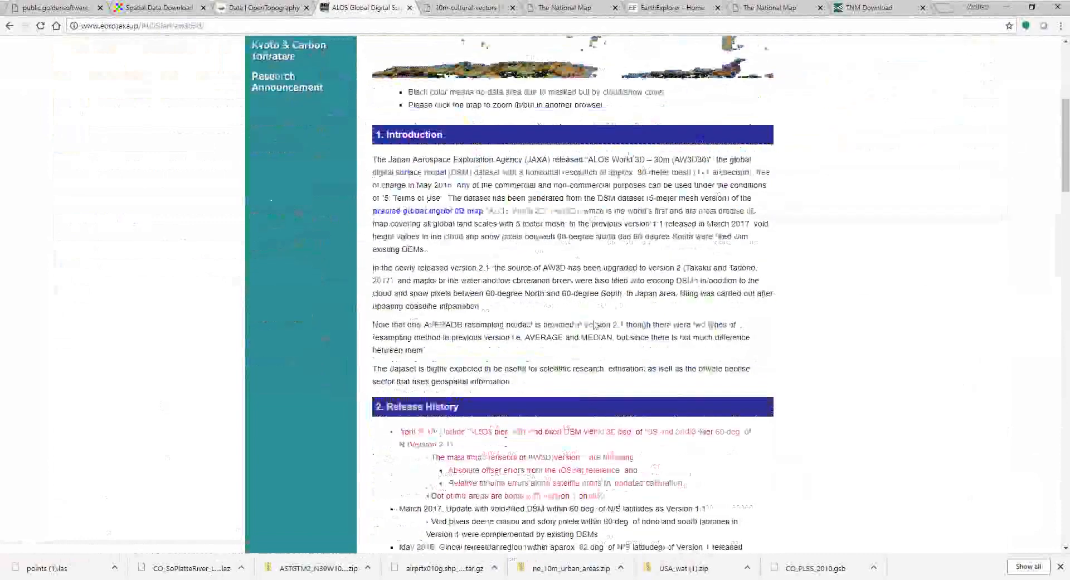
scroll(595, 326, "up", 6)
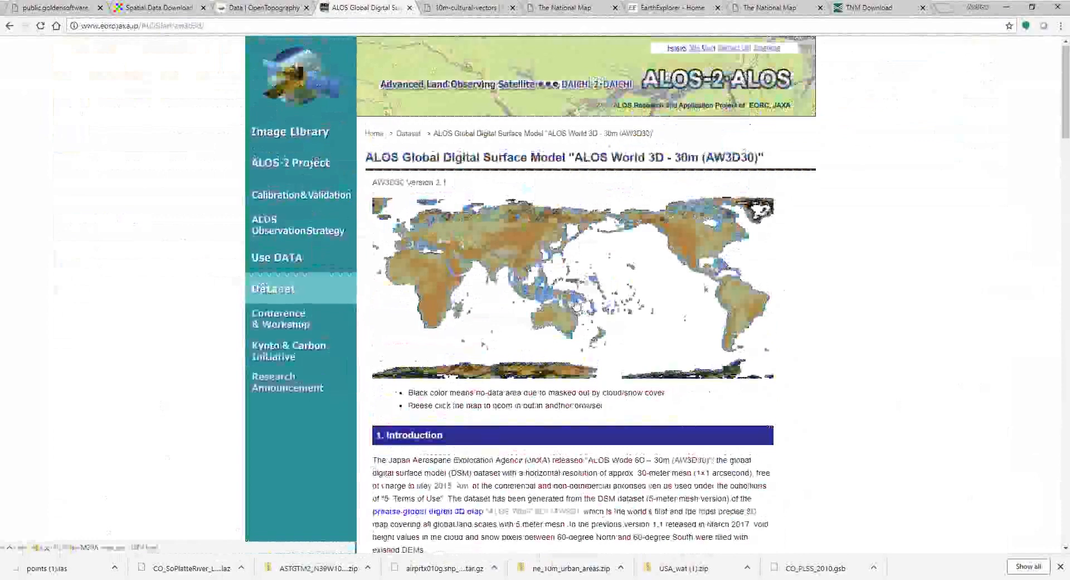
scroll(579, 307, "down", 3)
scroll(577, 304, "down", 12)
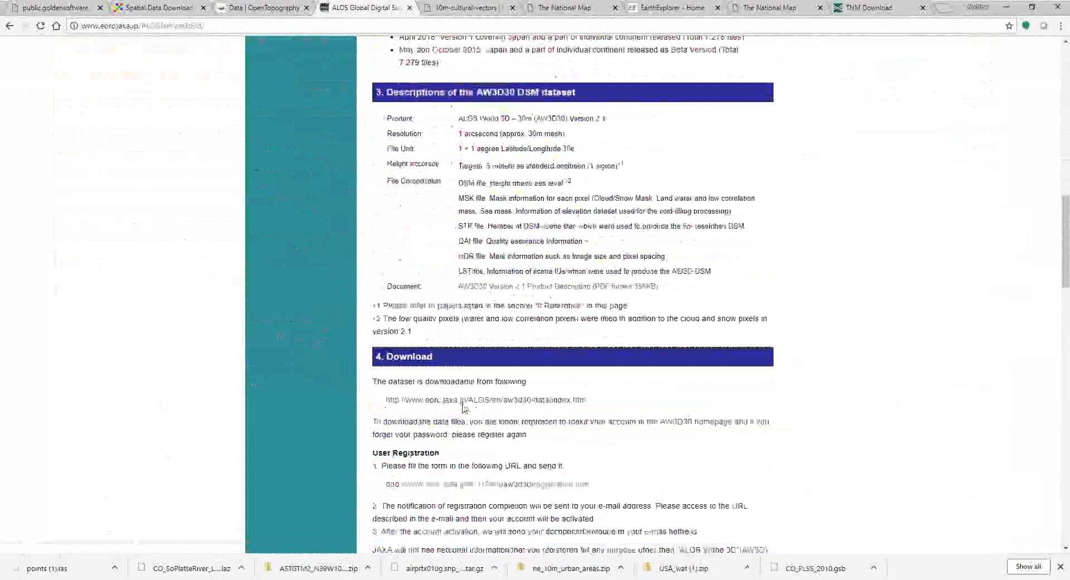
left_click(508, 400)
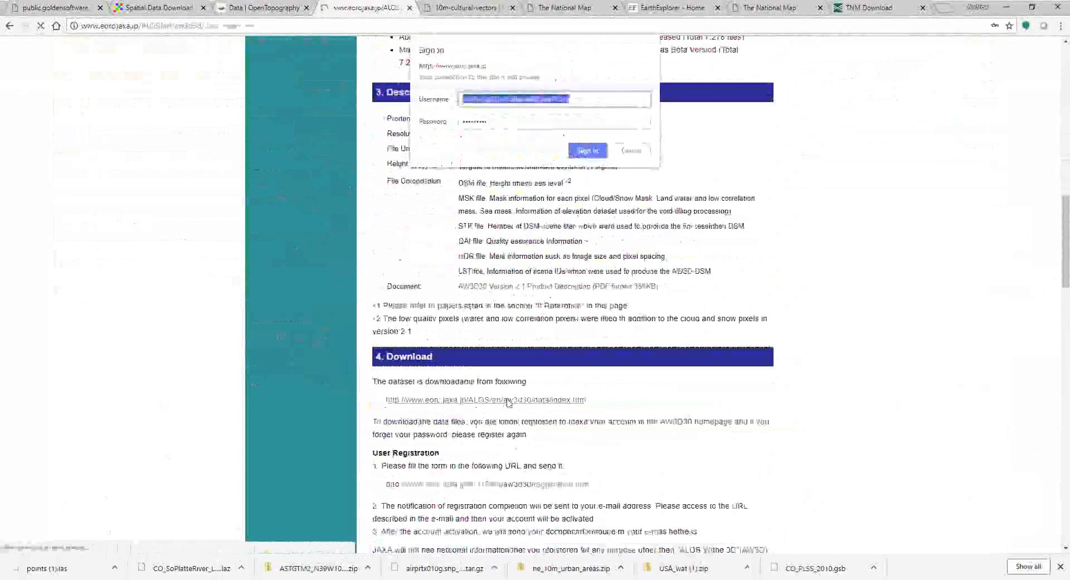
left_click(596, 155)
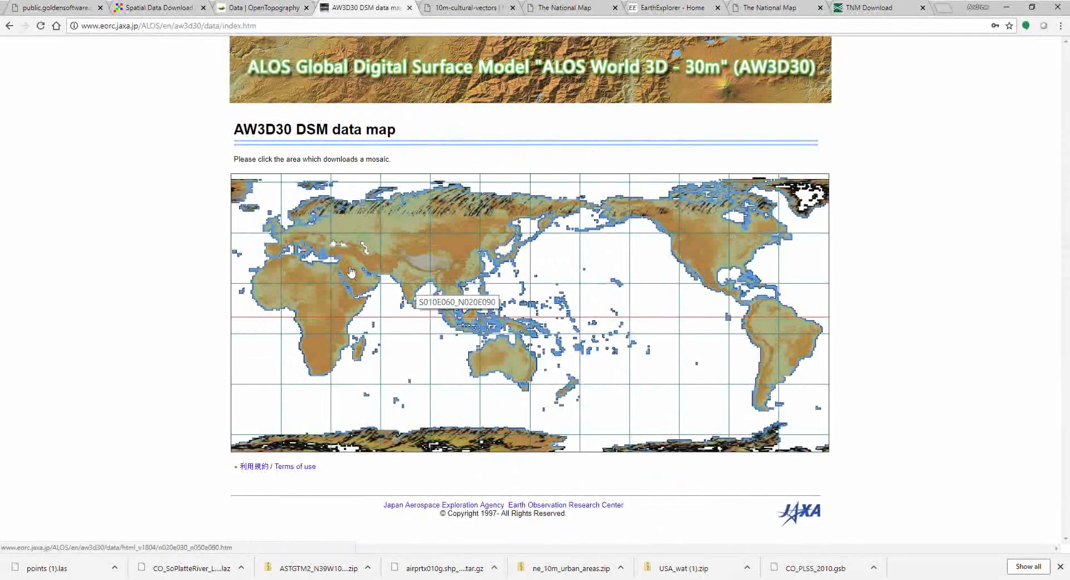
Step: Drill from the Mediterranean area through block N045E010_N050E015 to tile N046E012 and download it
left_click(309, 252)
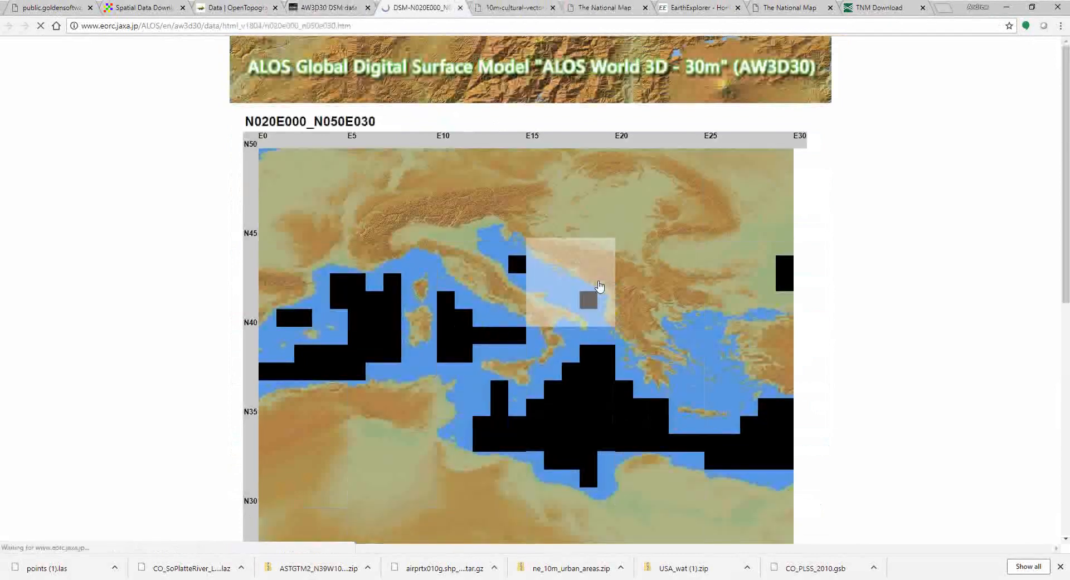
left_click(489, 214)
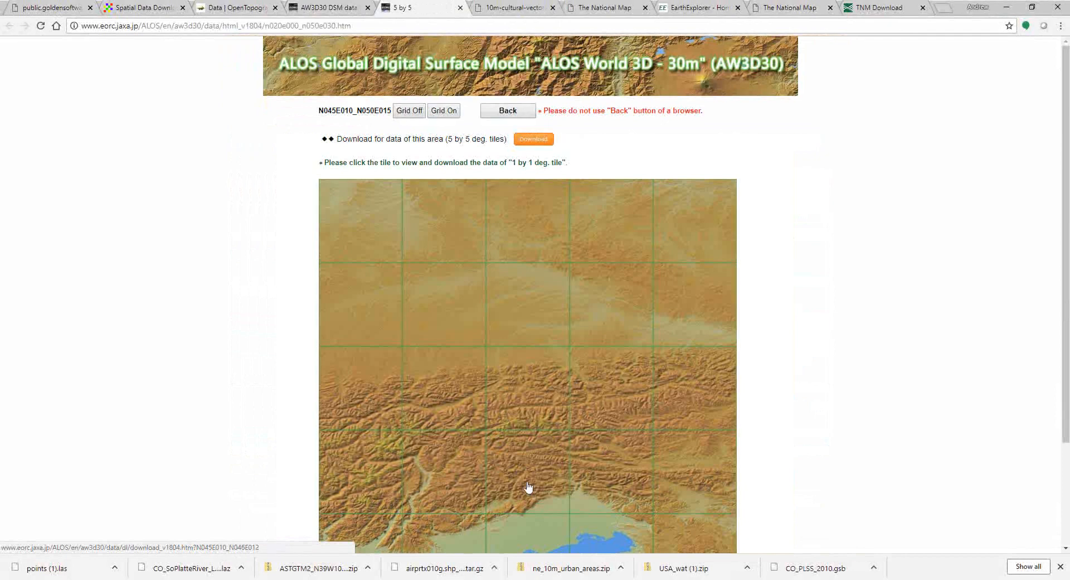
left_click(529, 485)
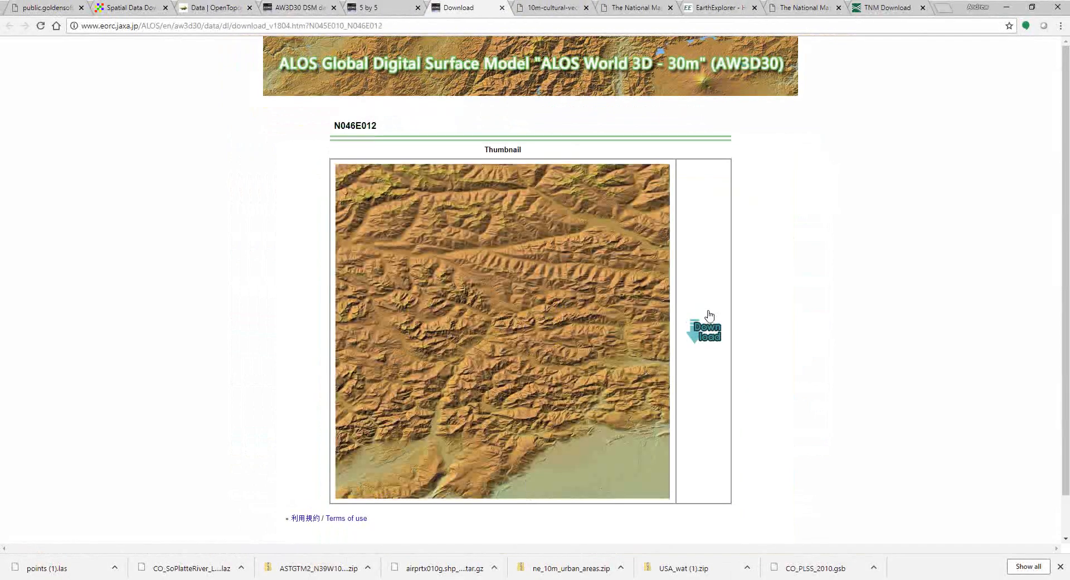
left_click(710, 331)
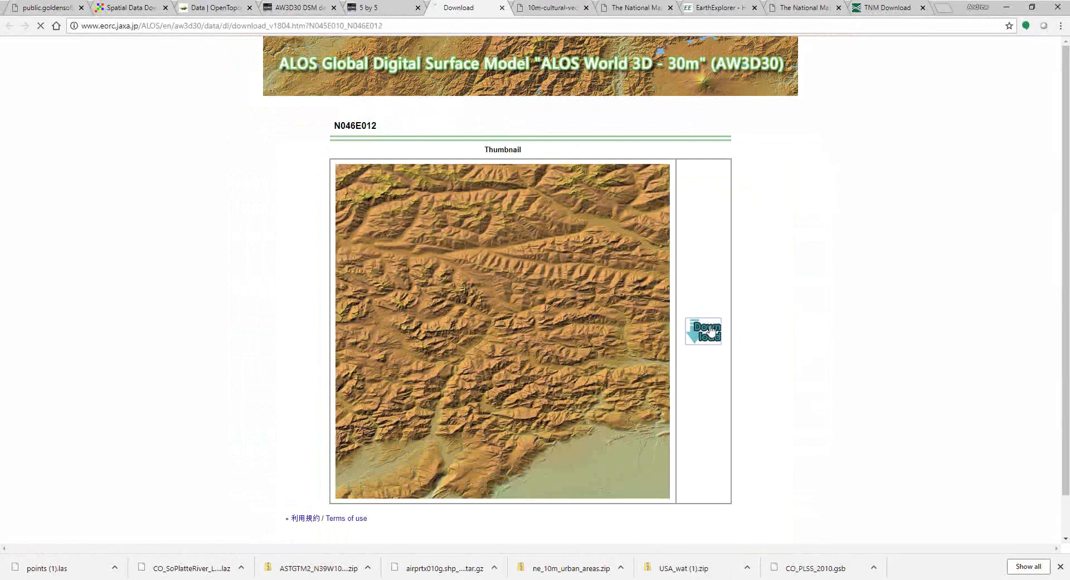